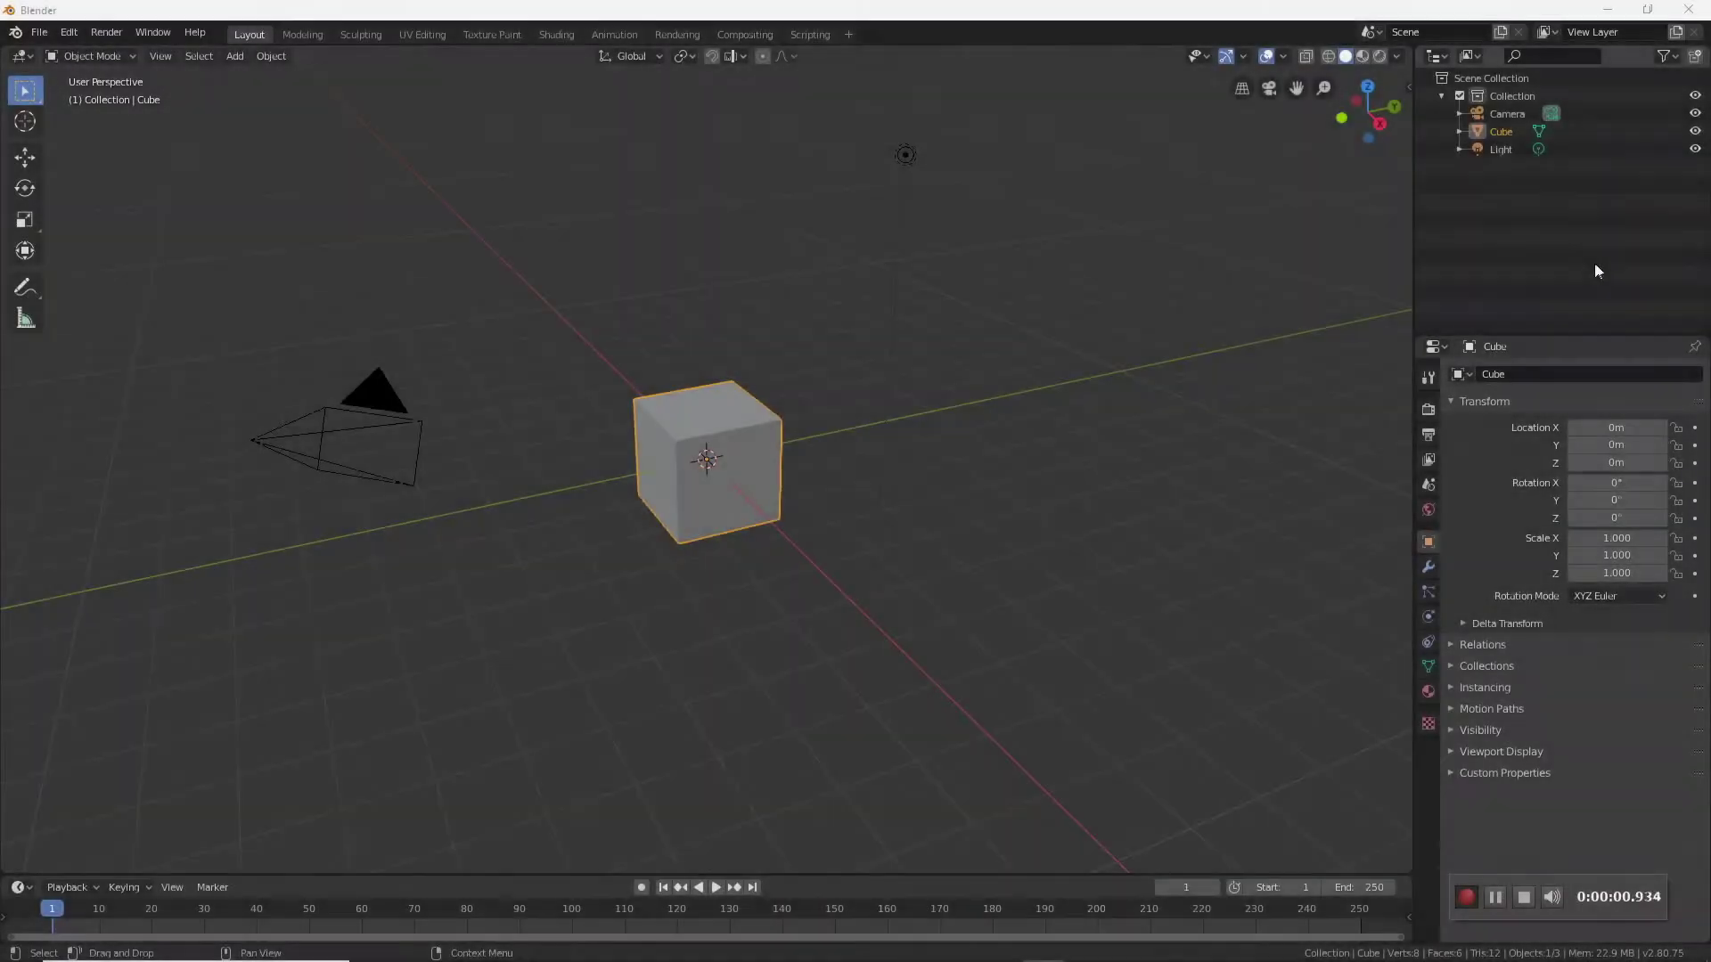
# - Delete the default Cube and Light in the Outliner, leaving only the Camera
pyautogui.click(1317, 374)
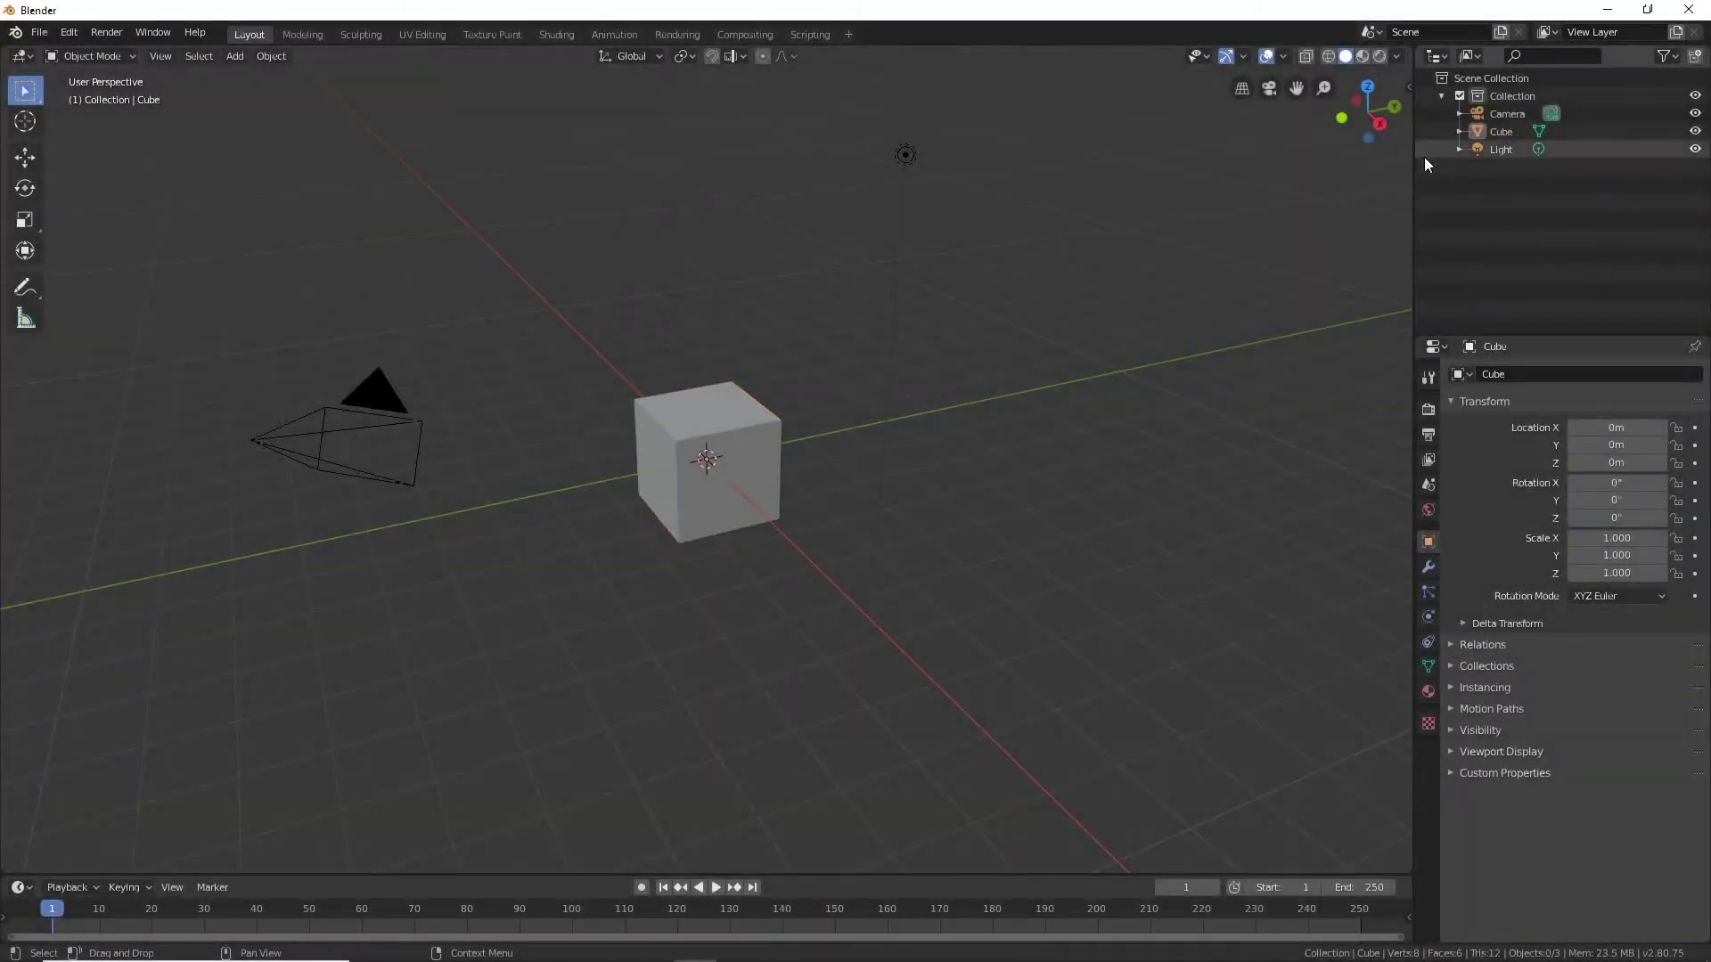
pyautogui.click(1500, 131)
pyautogui.rightClick(1461, 132)
pyautogui.click(1450, 187)
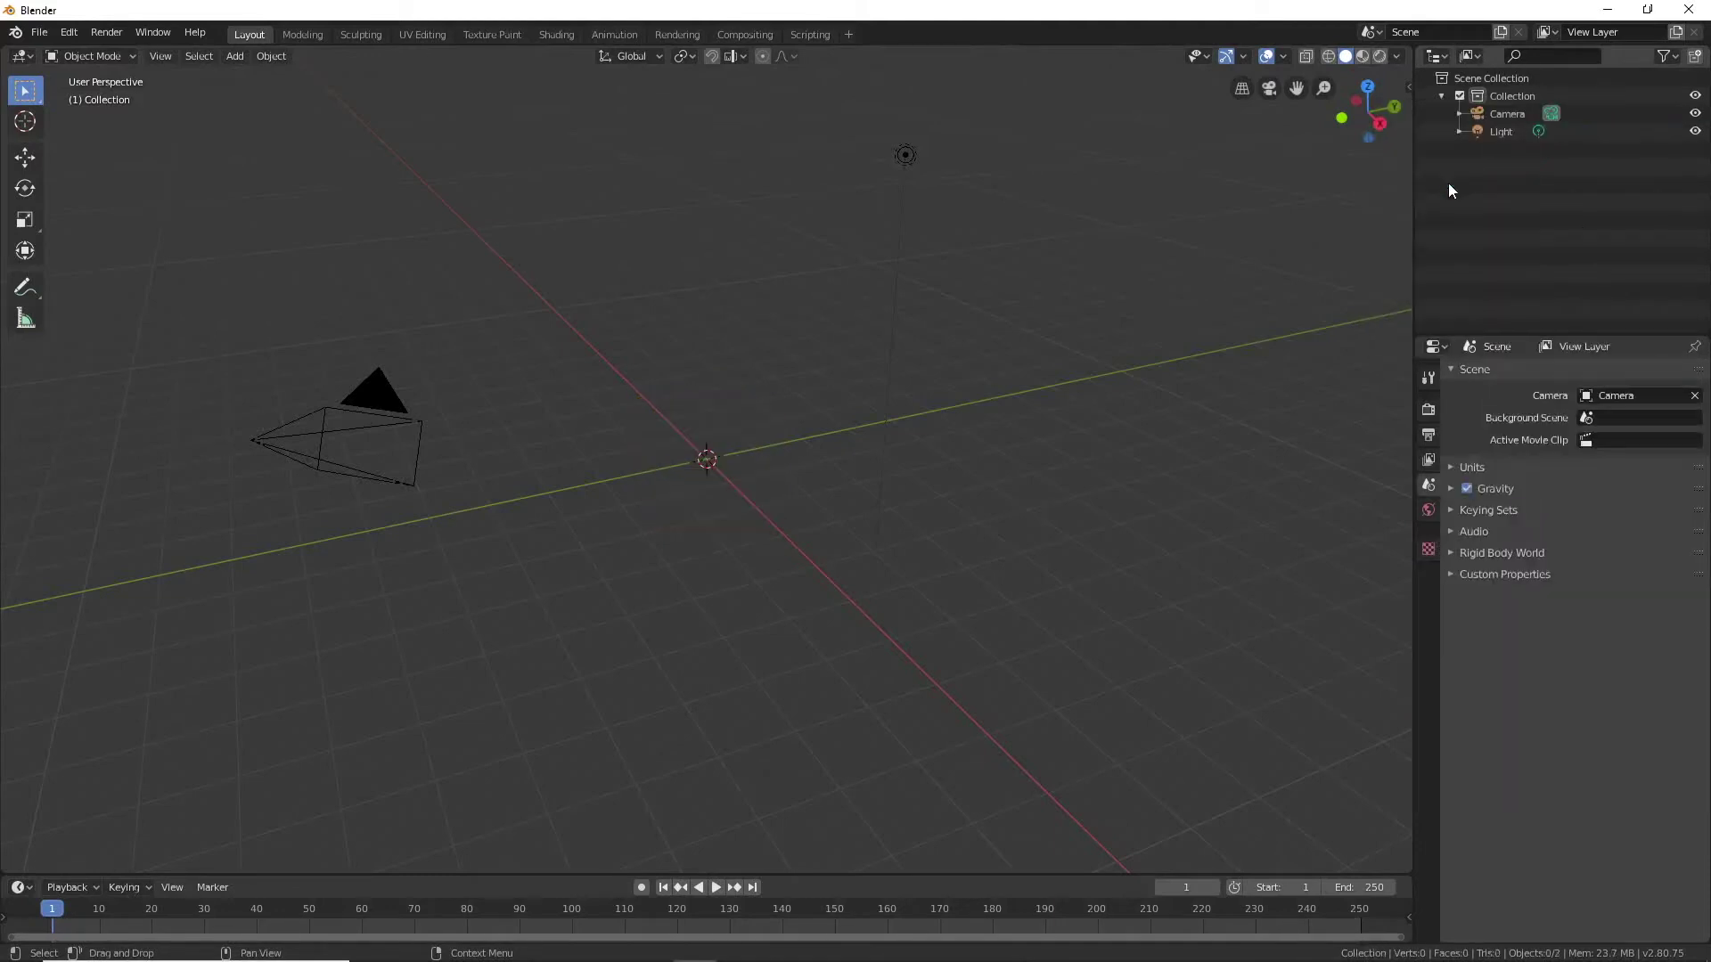
pyautogui.click(1502, 130)
pyautogui.rightClick(1502, 138)
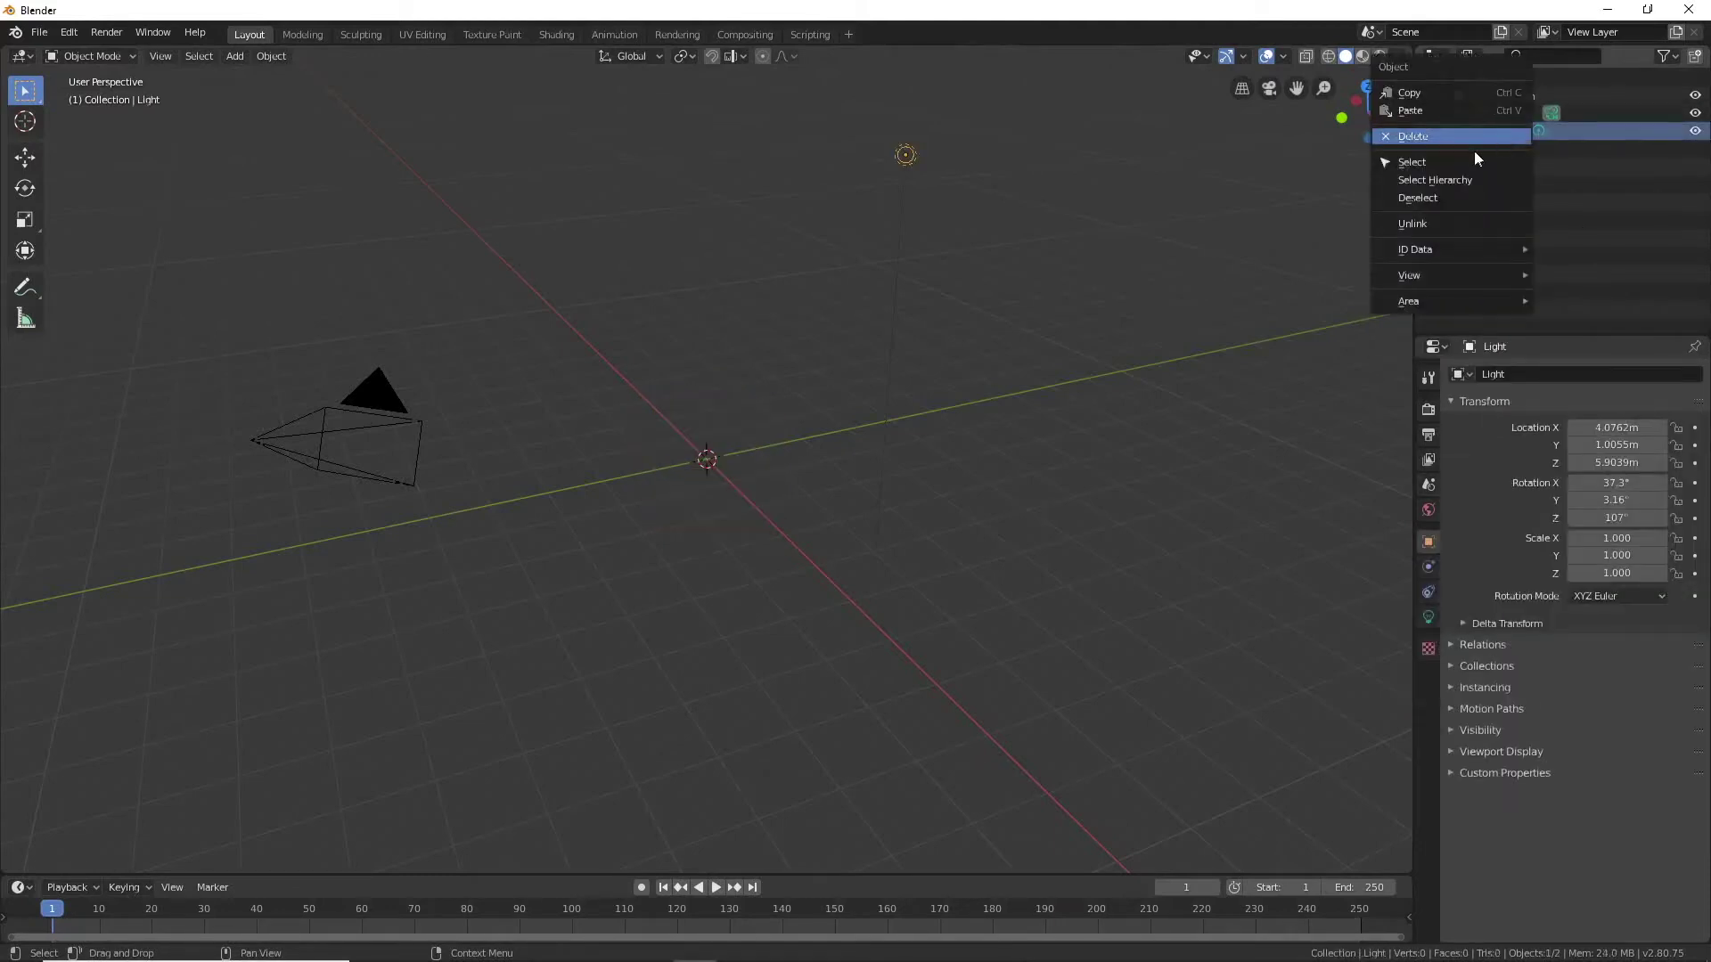
pyautogui.click(1475, 140)
# - Rename the existing collection to CAMERA
pyautogui.click(1442, 95)
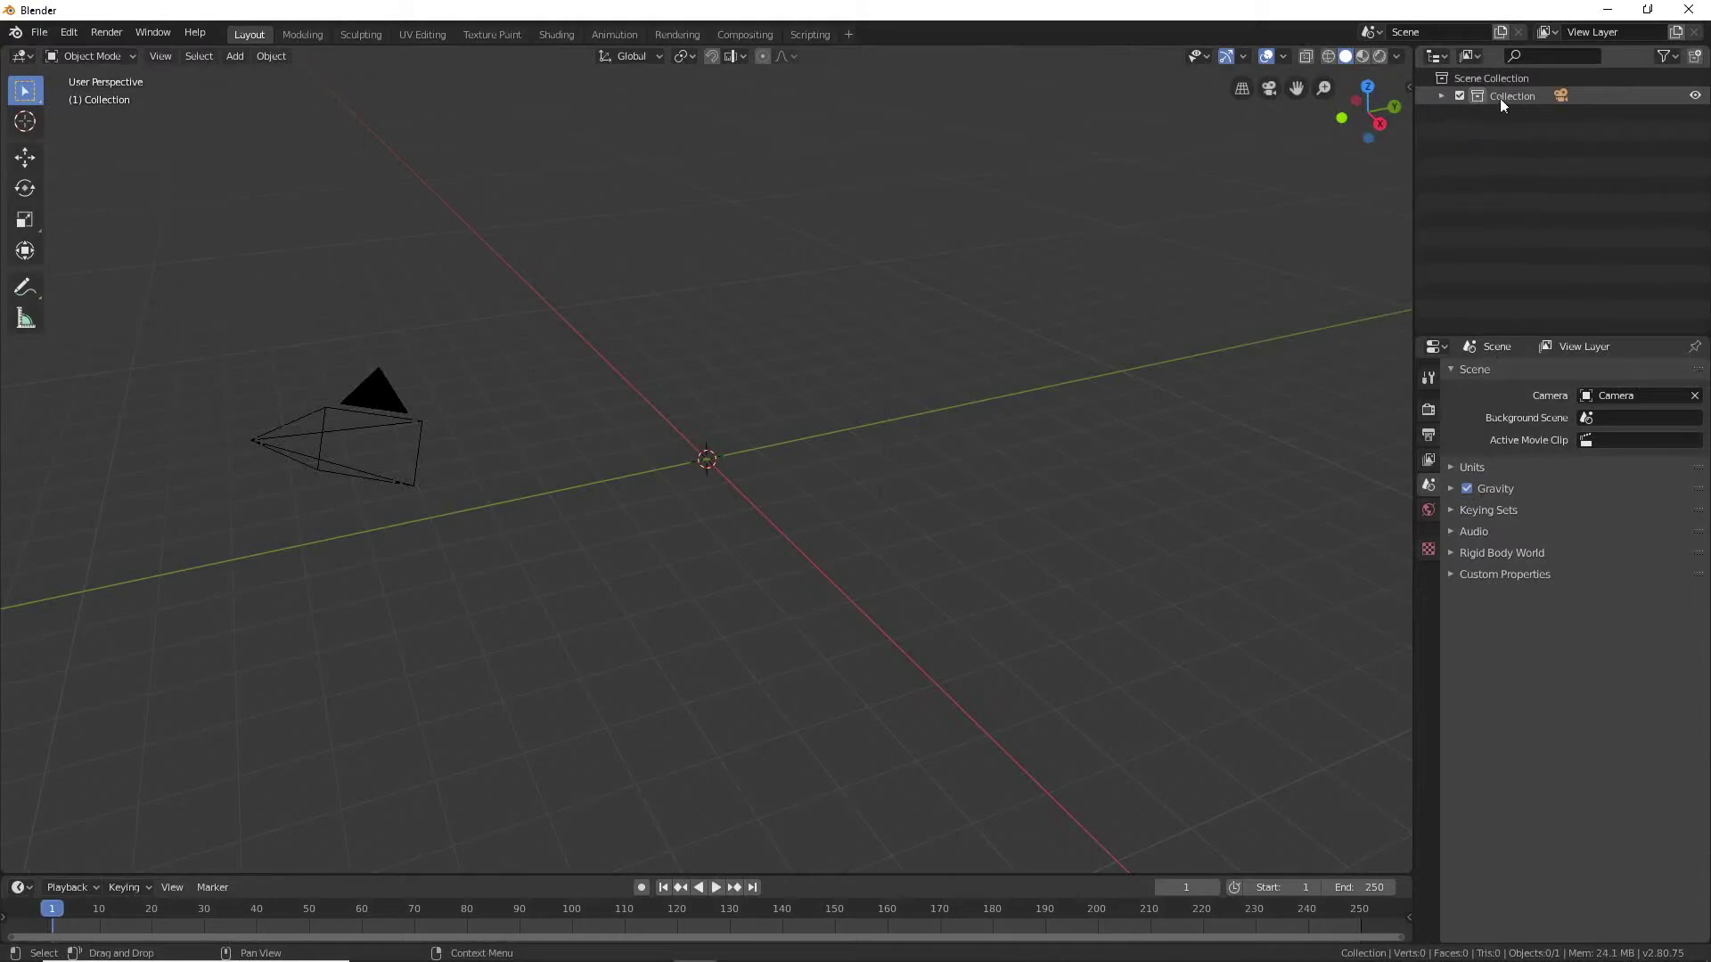
pyautogui.doubleClick(1503, 98)
pyautogui.write('CAMERA')
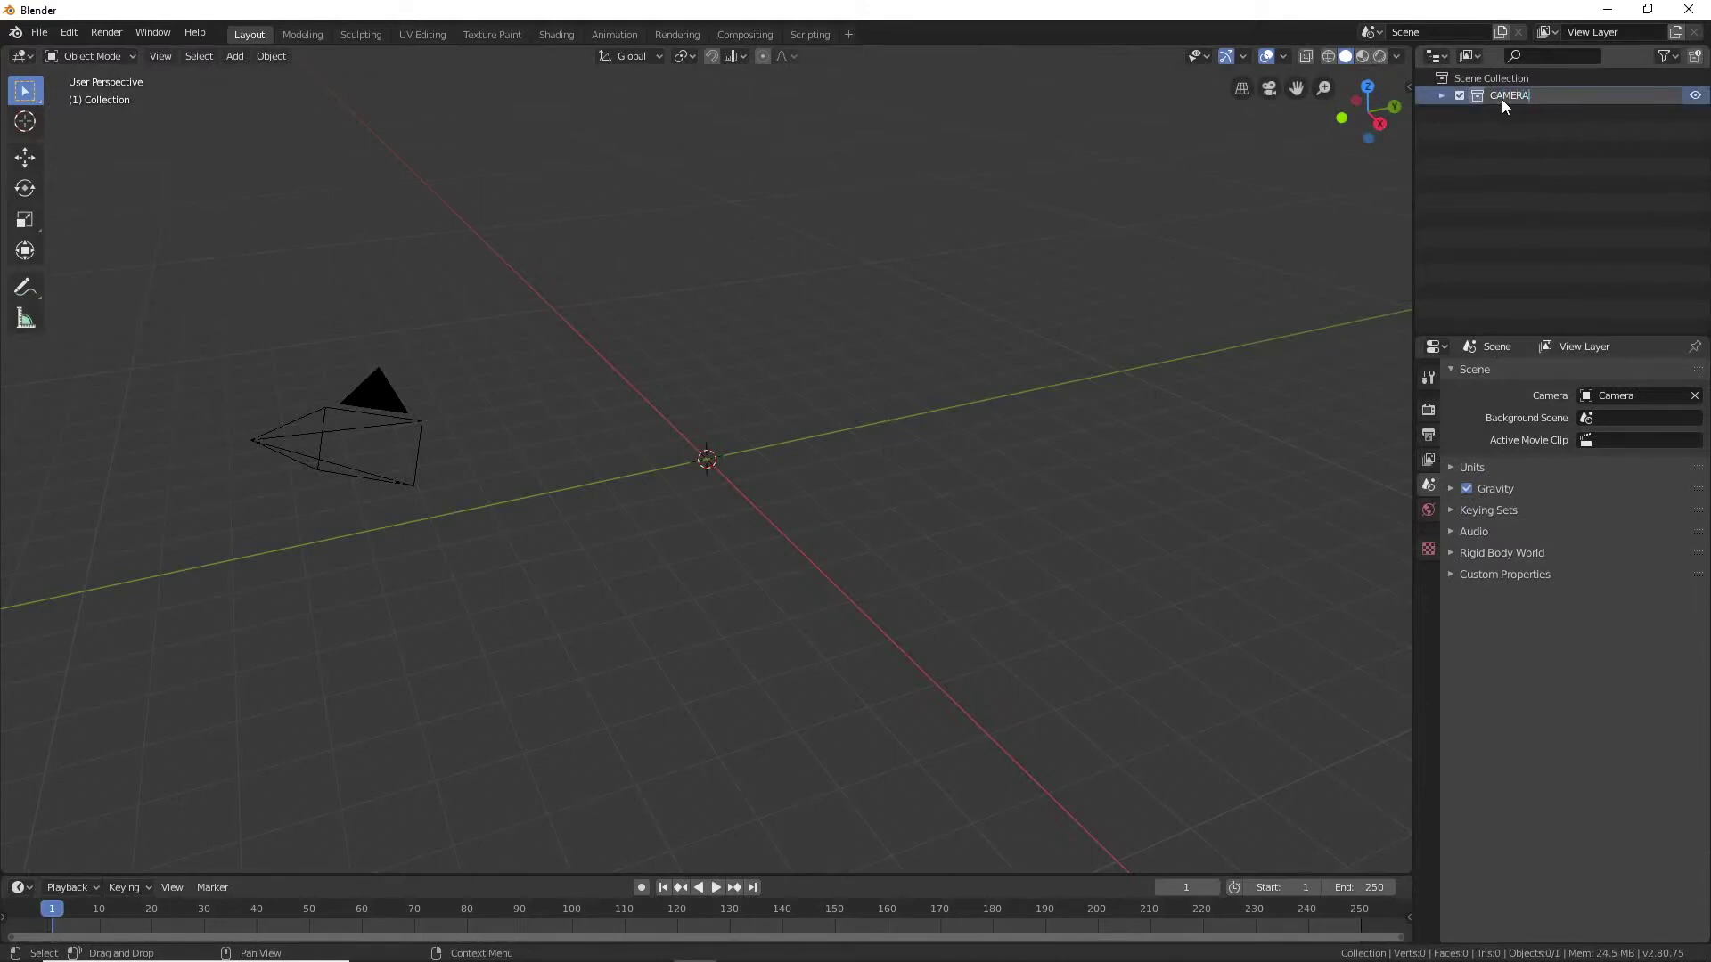
pyautogui.press('Return')
# - Add a second collection and name it MY GIRL
pyautogui.rightClick(1510, 141)
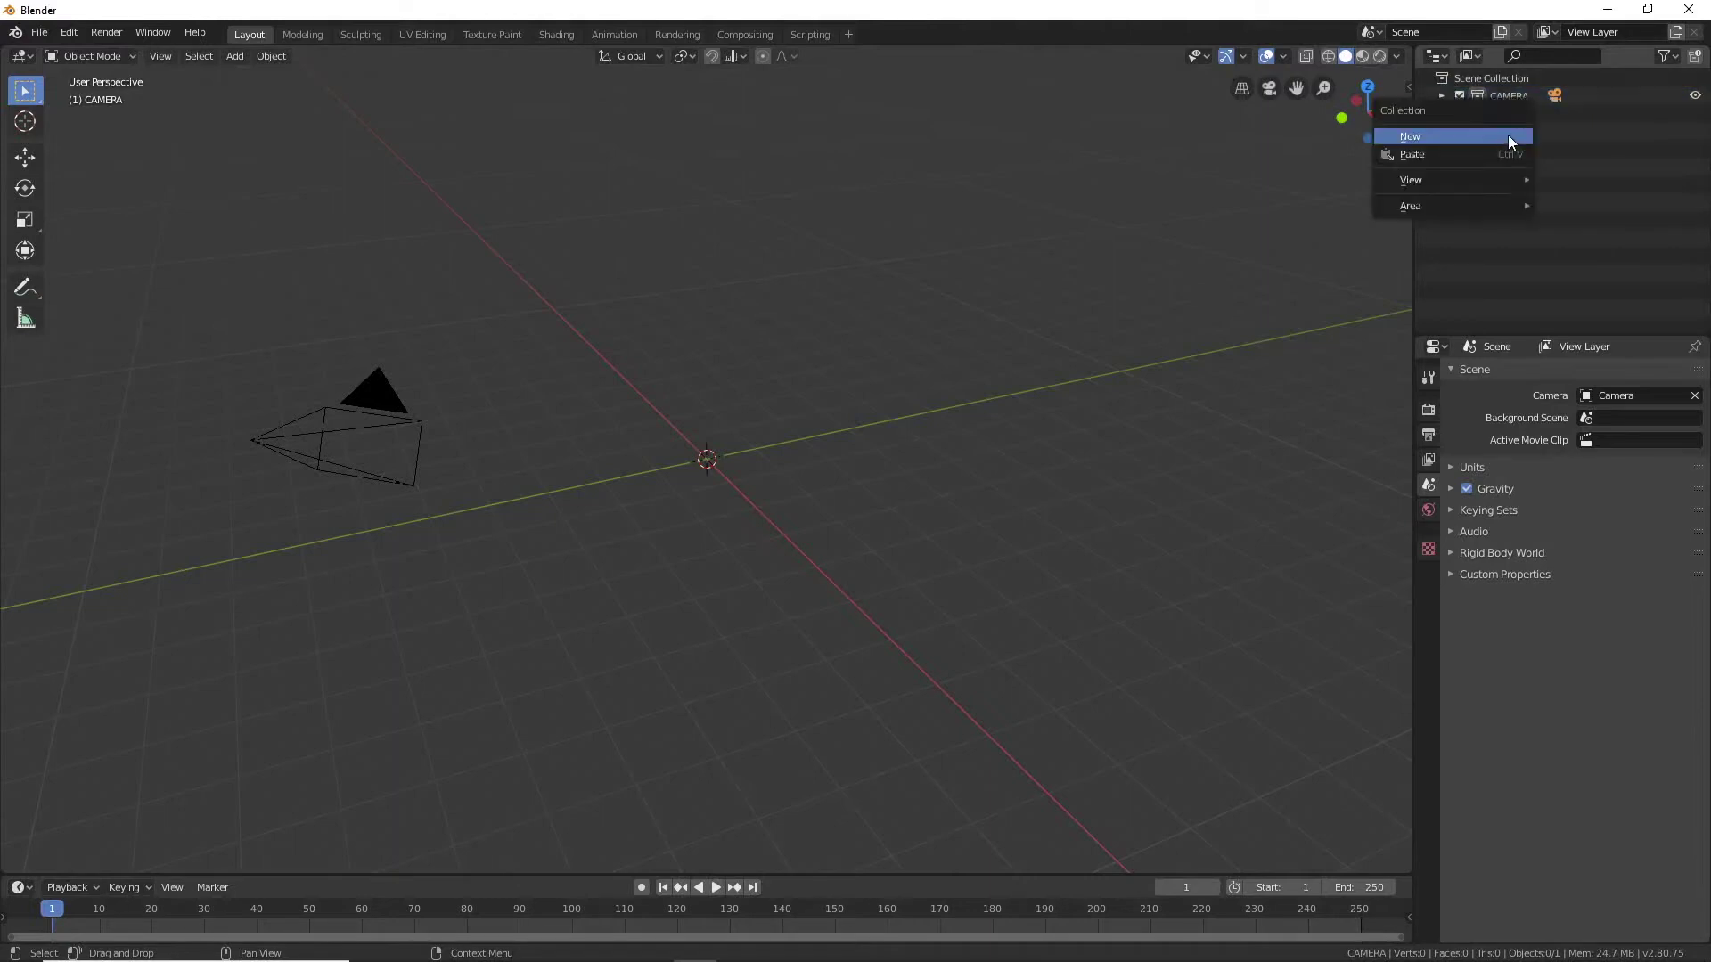
pyautogui.click(1510, 141)
pyautogui.doubleClick(1508, 112)
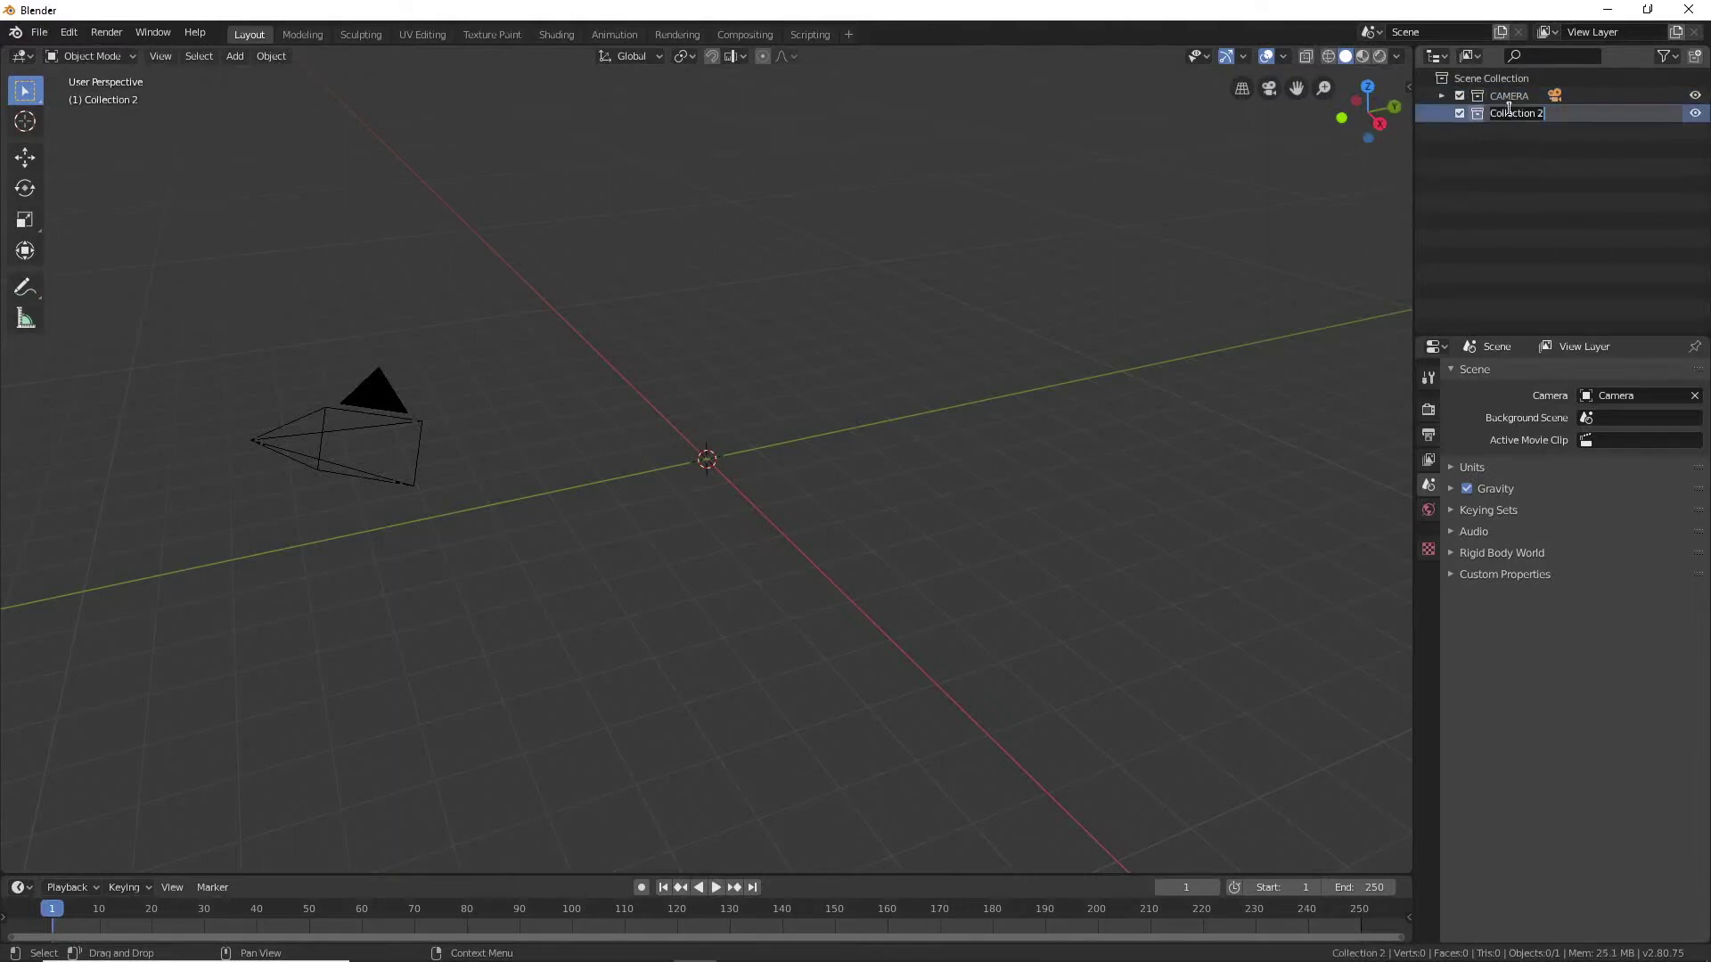
pyautogui.write('MY GIR')
pyautogui.write('L')
pyautogui.press('Return')
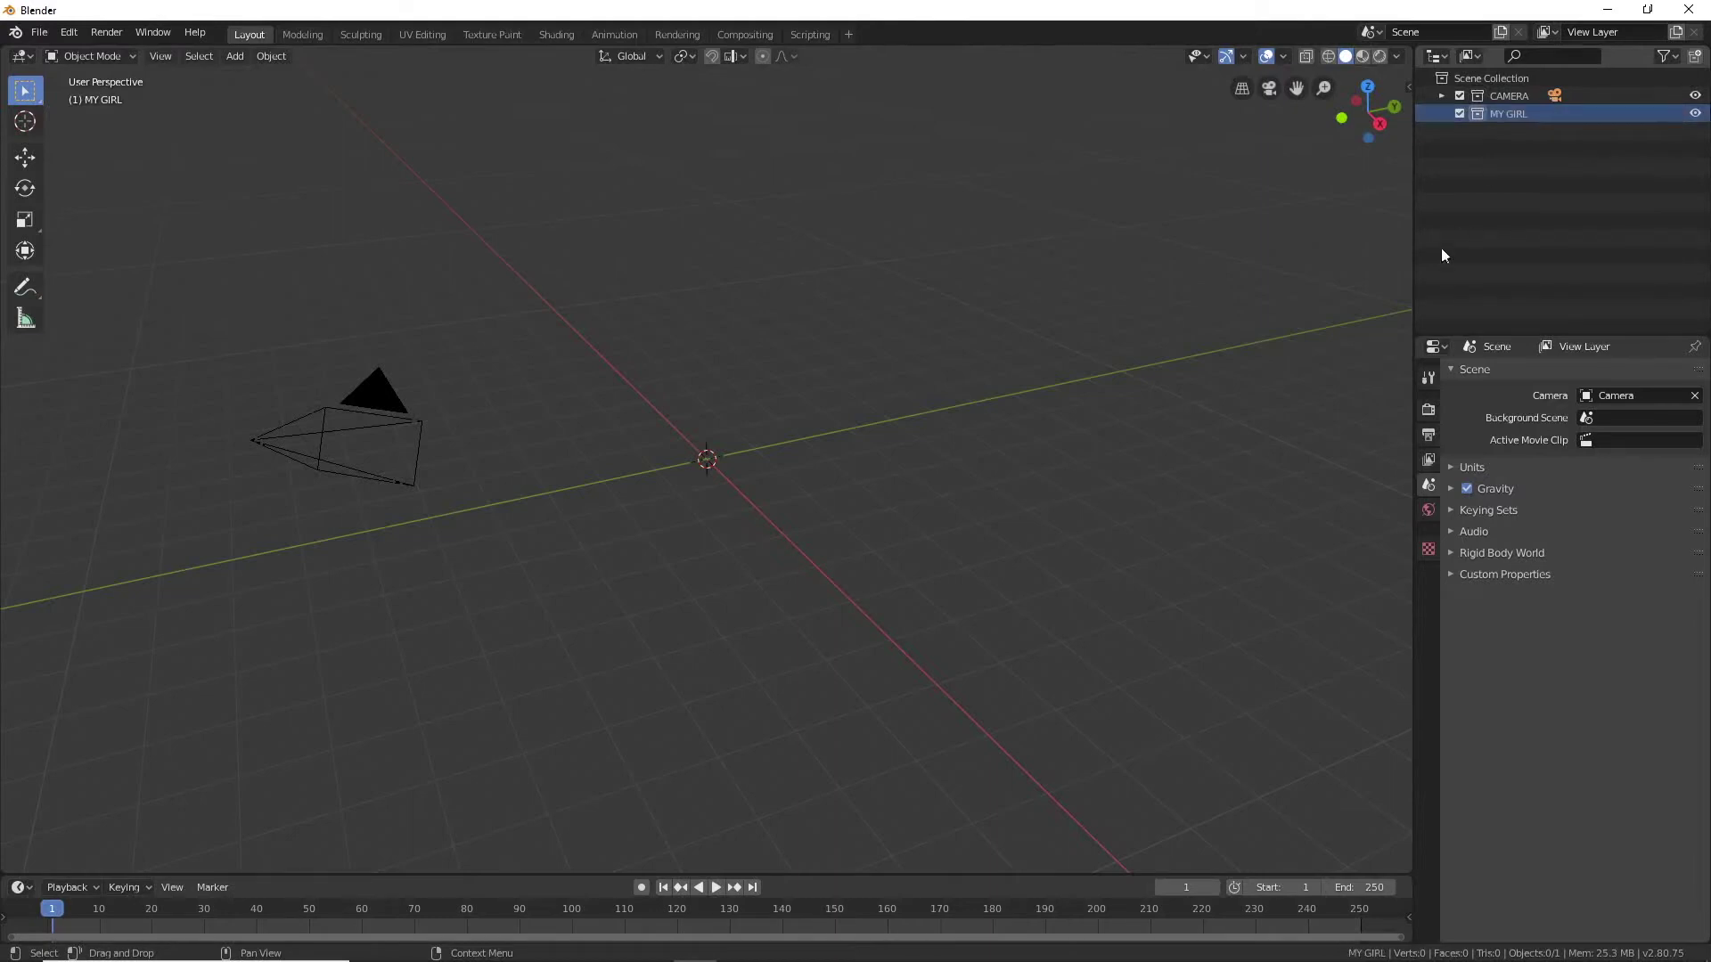
pyautogui.click(1428, 510)
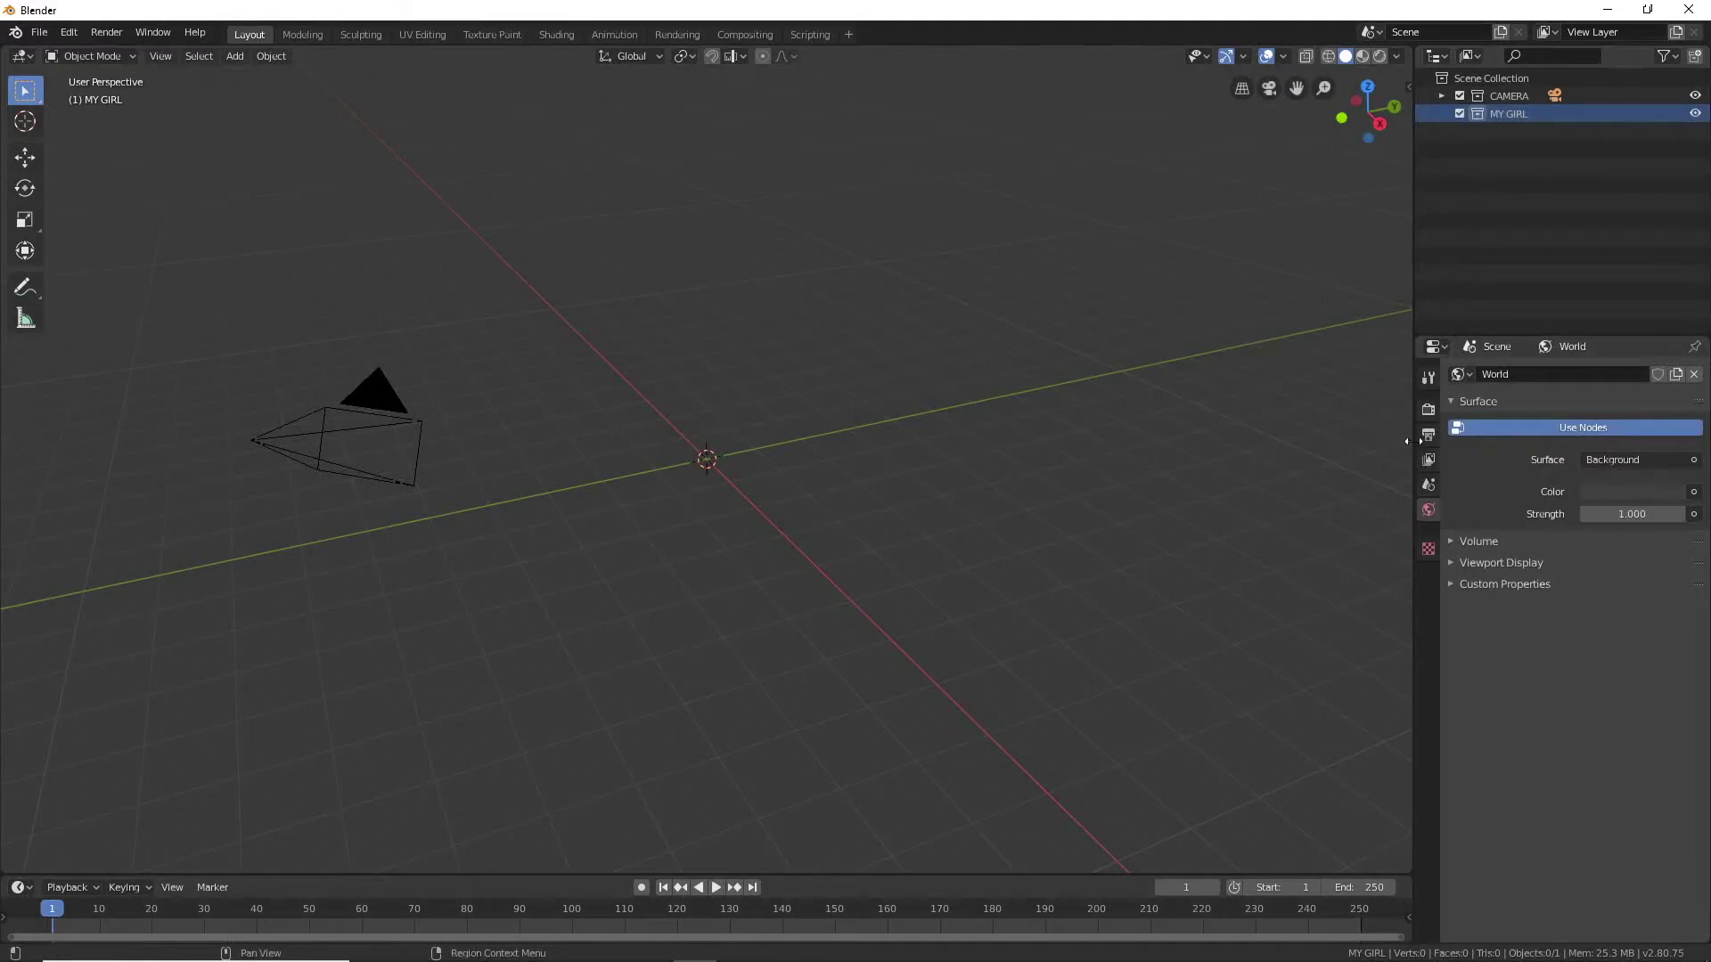
# - Feed the world colour with an Environment Texture loaded from studio_small_05_8k.hdr
pyautogui.moveTo(1414, 448); pyautogui.dragTo(1248, 549)
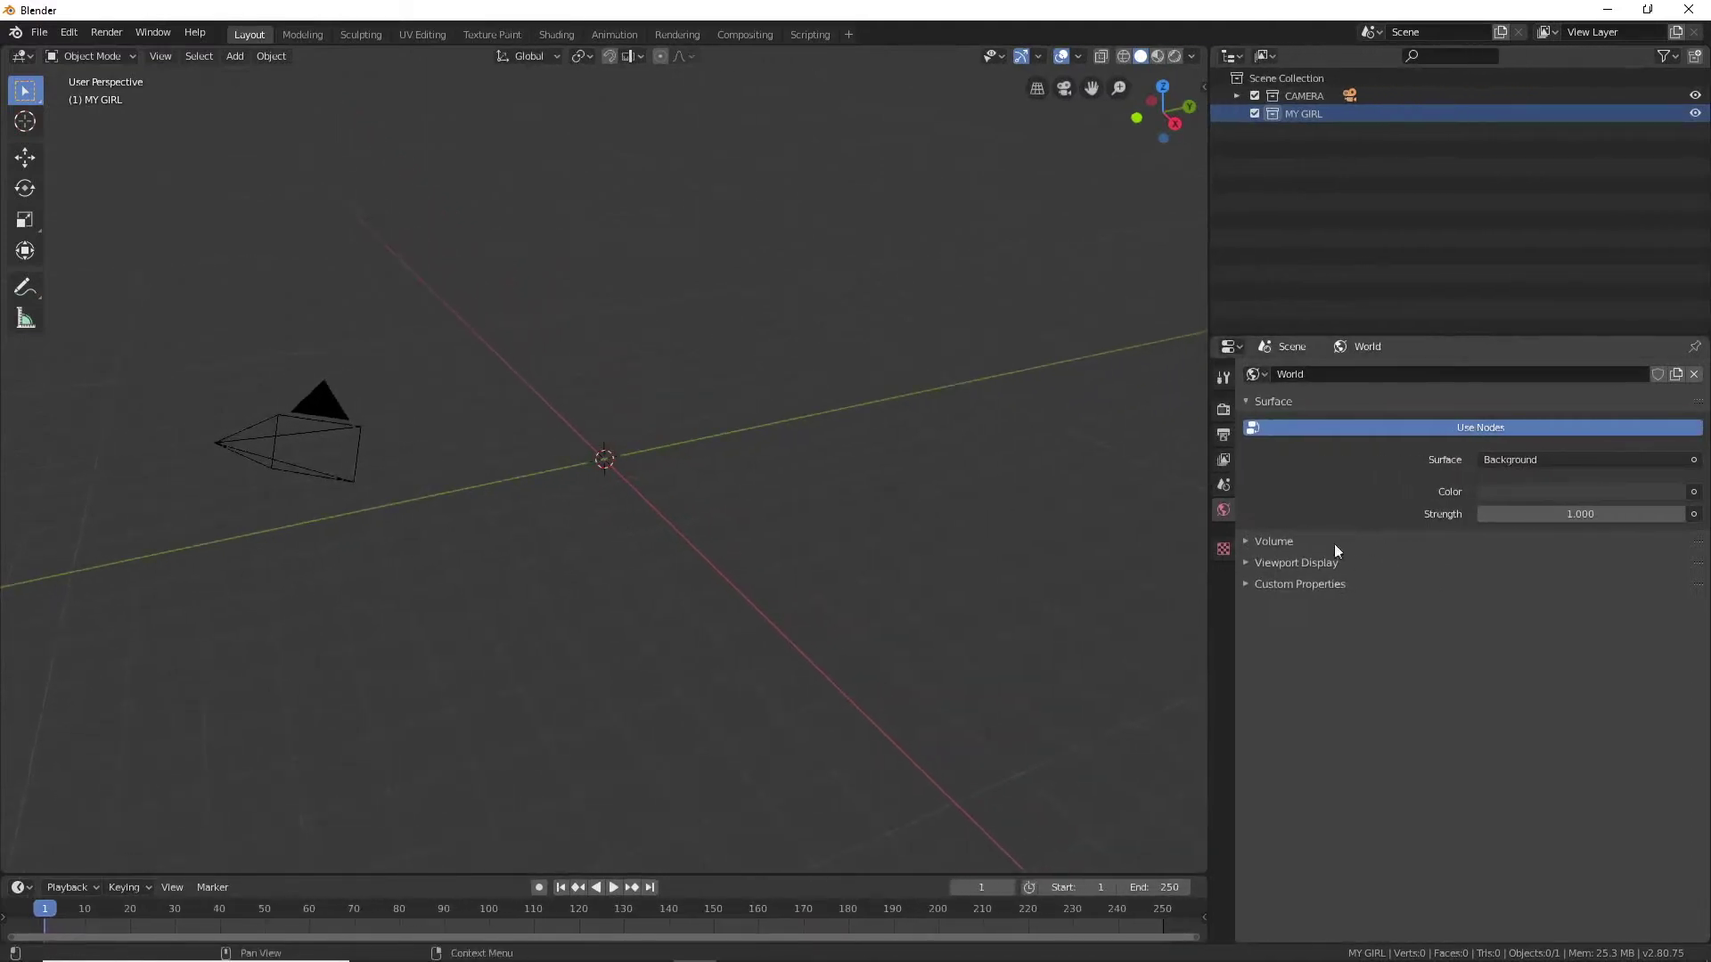
pyautogui.click(1693, 492)
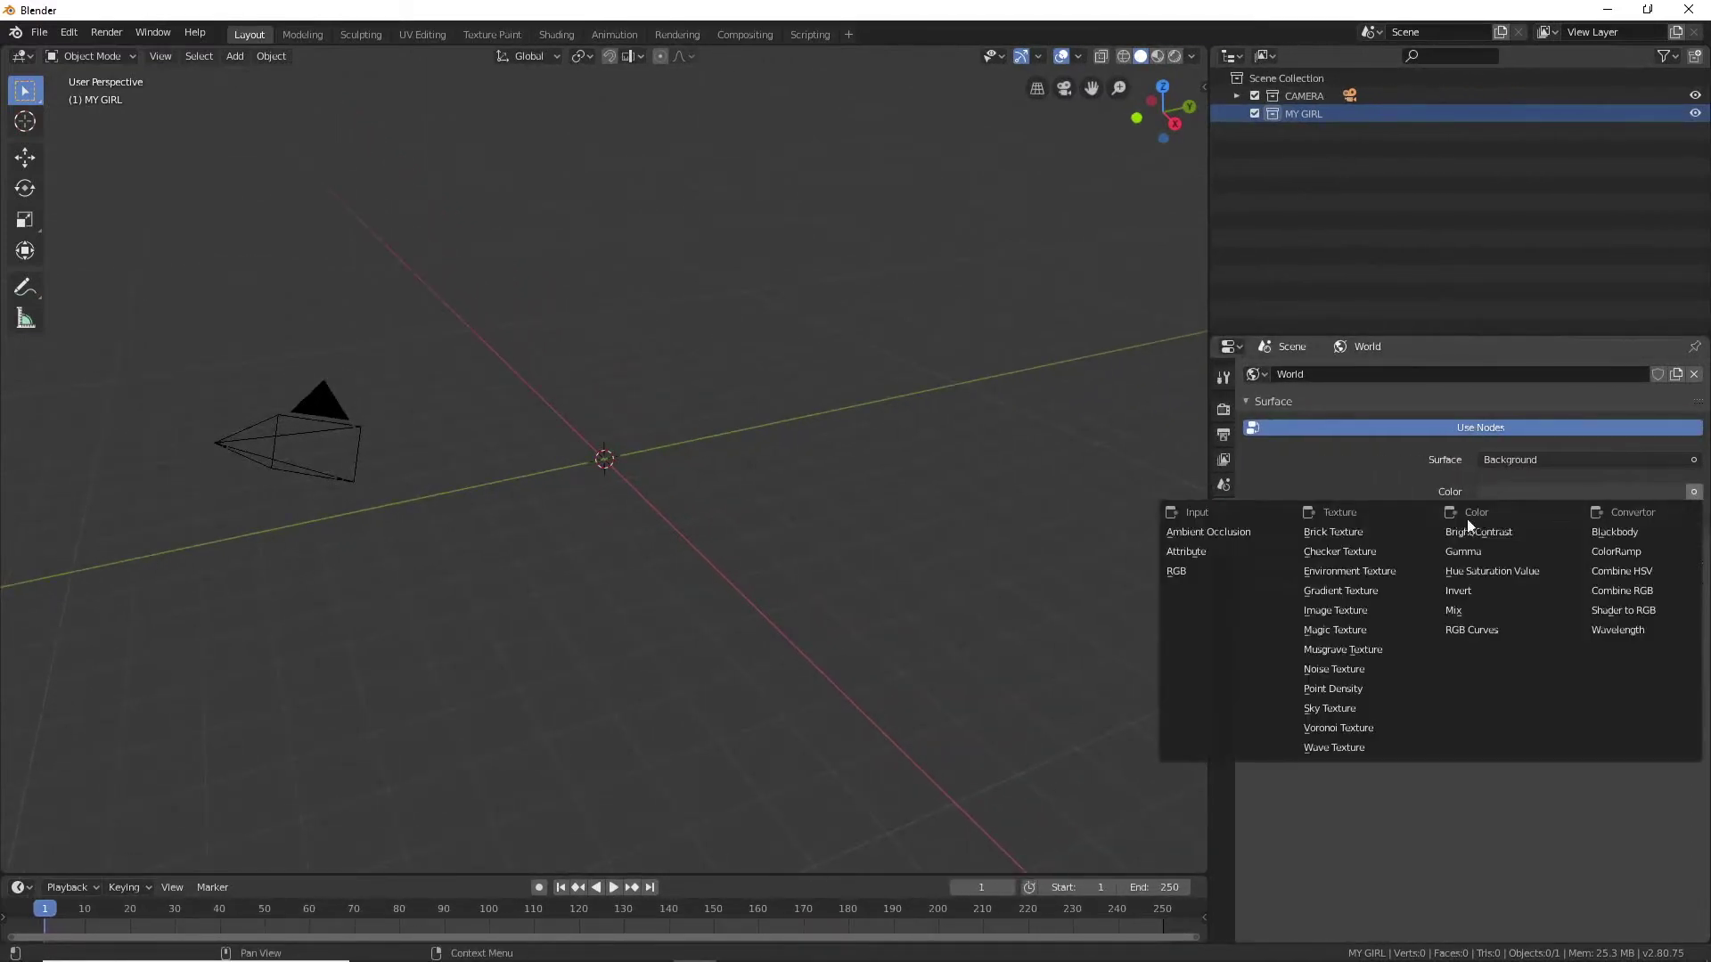
pyautogui.click(1360, 574)
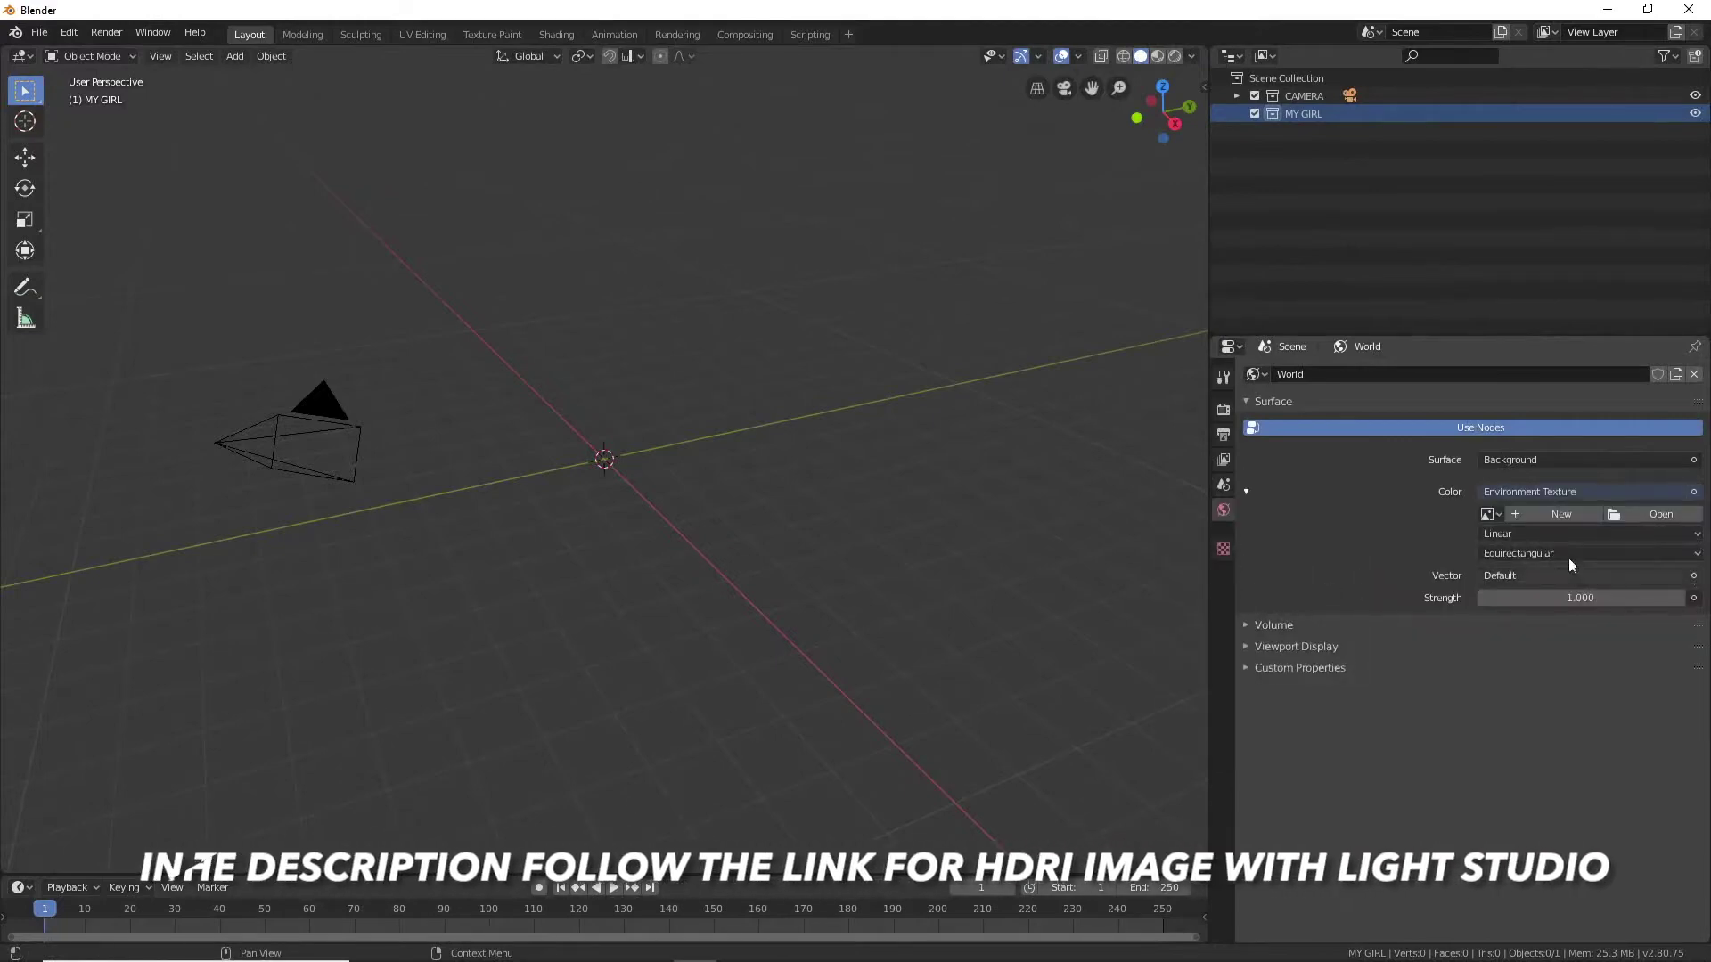
pyautogui.click(1649, 515)
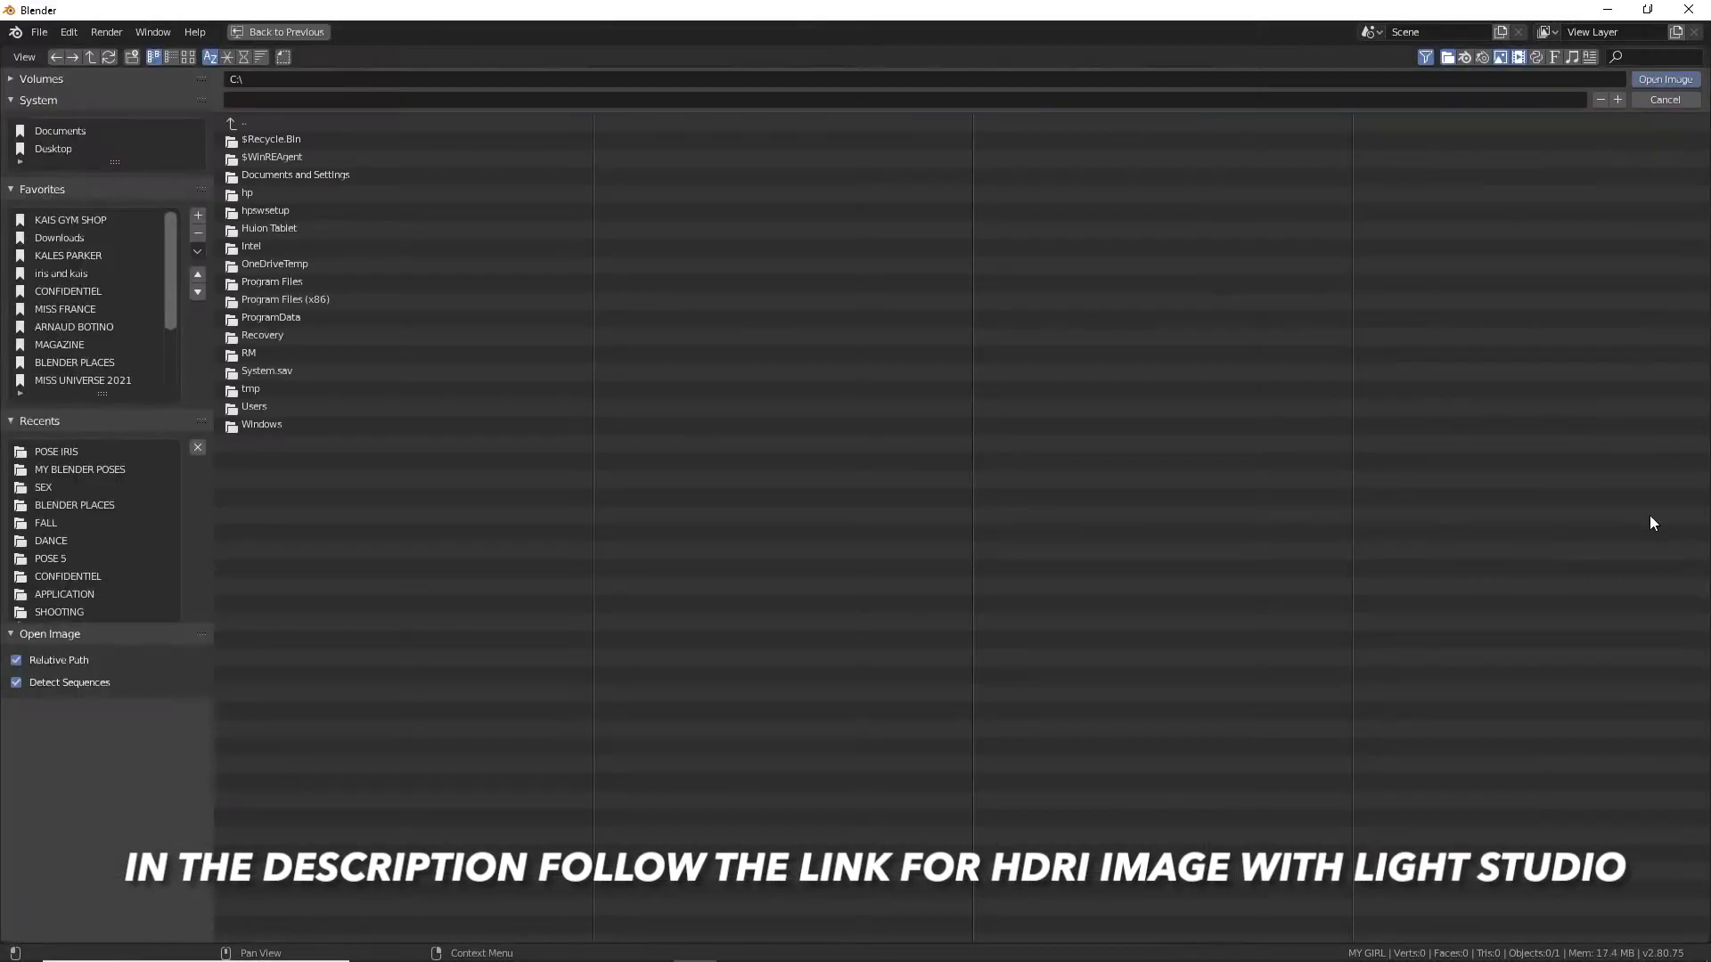
pyautogui.click(93, 297)
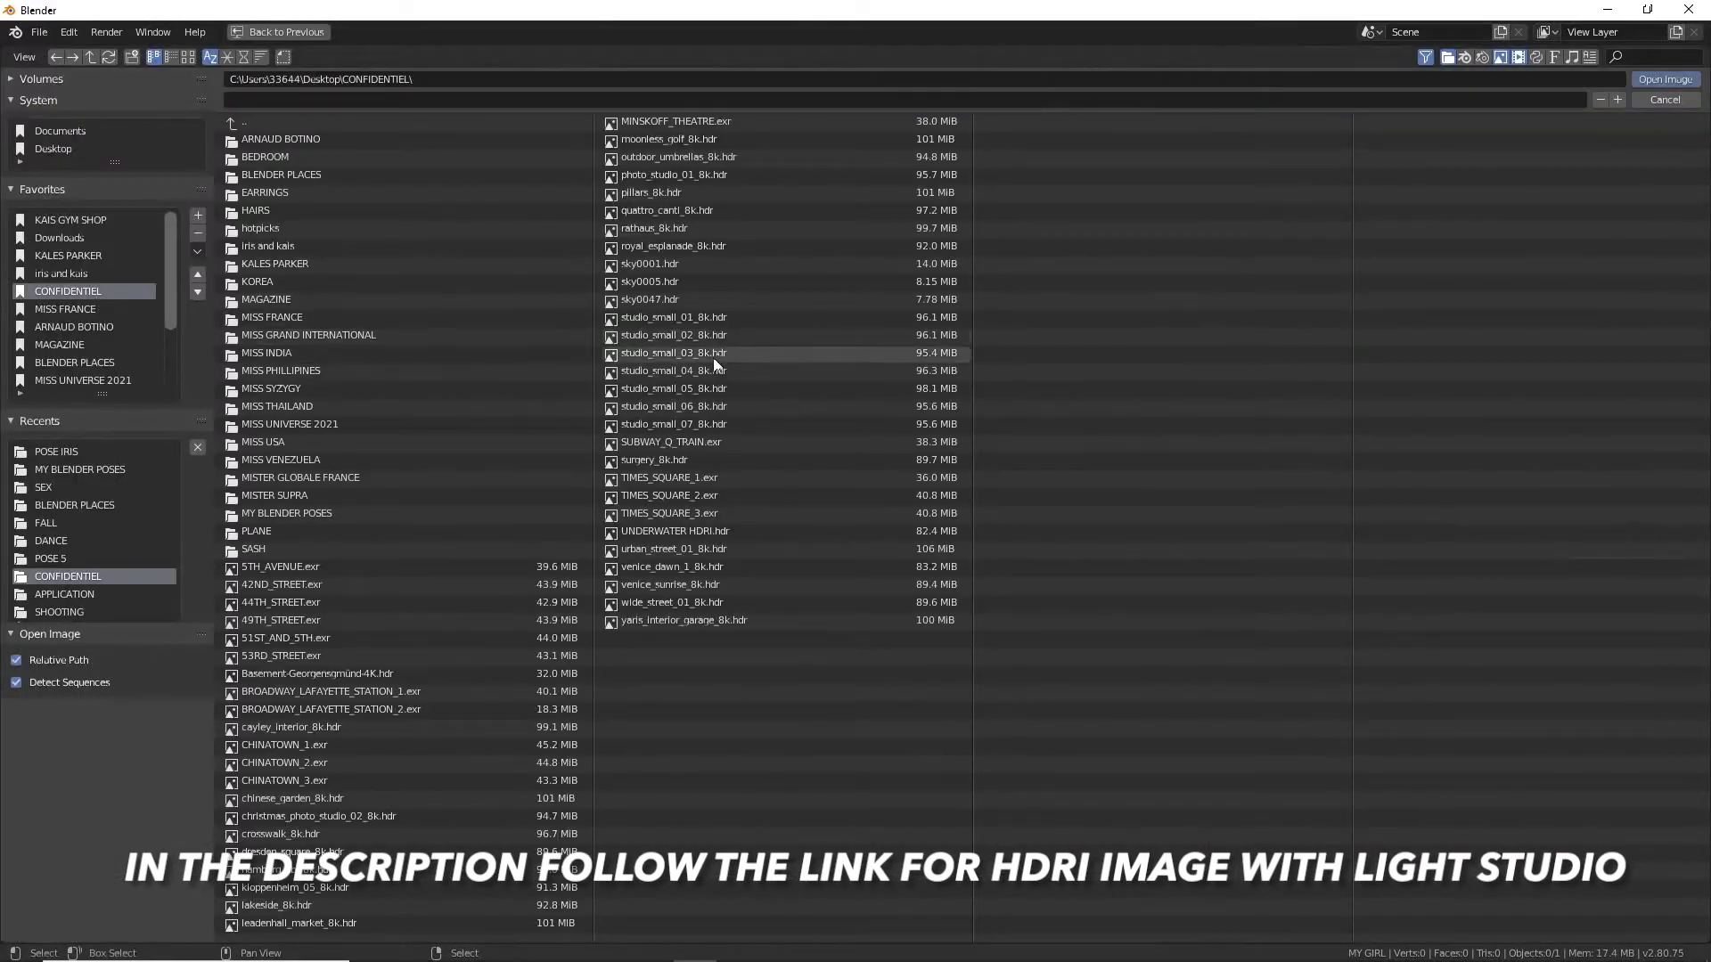
pyautogui.doubleClick(709, 392)
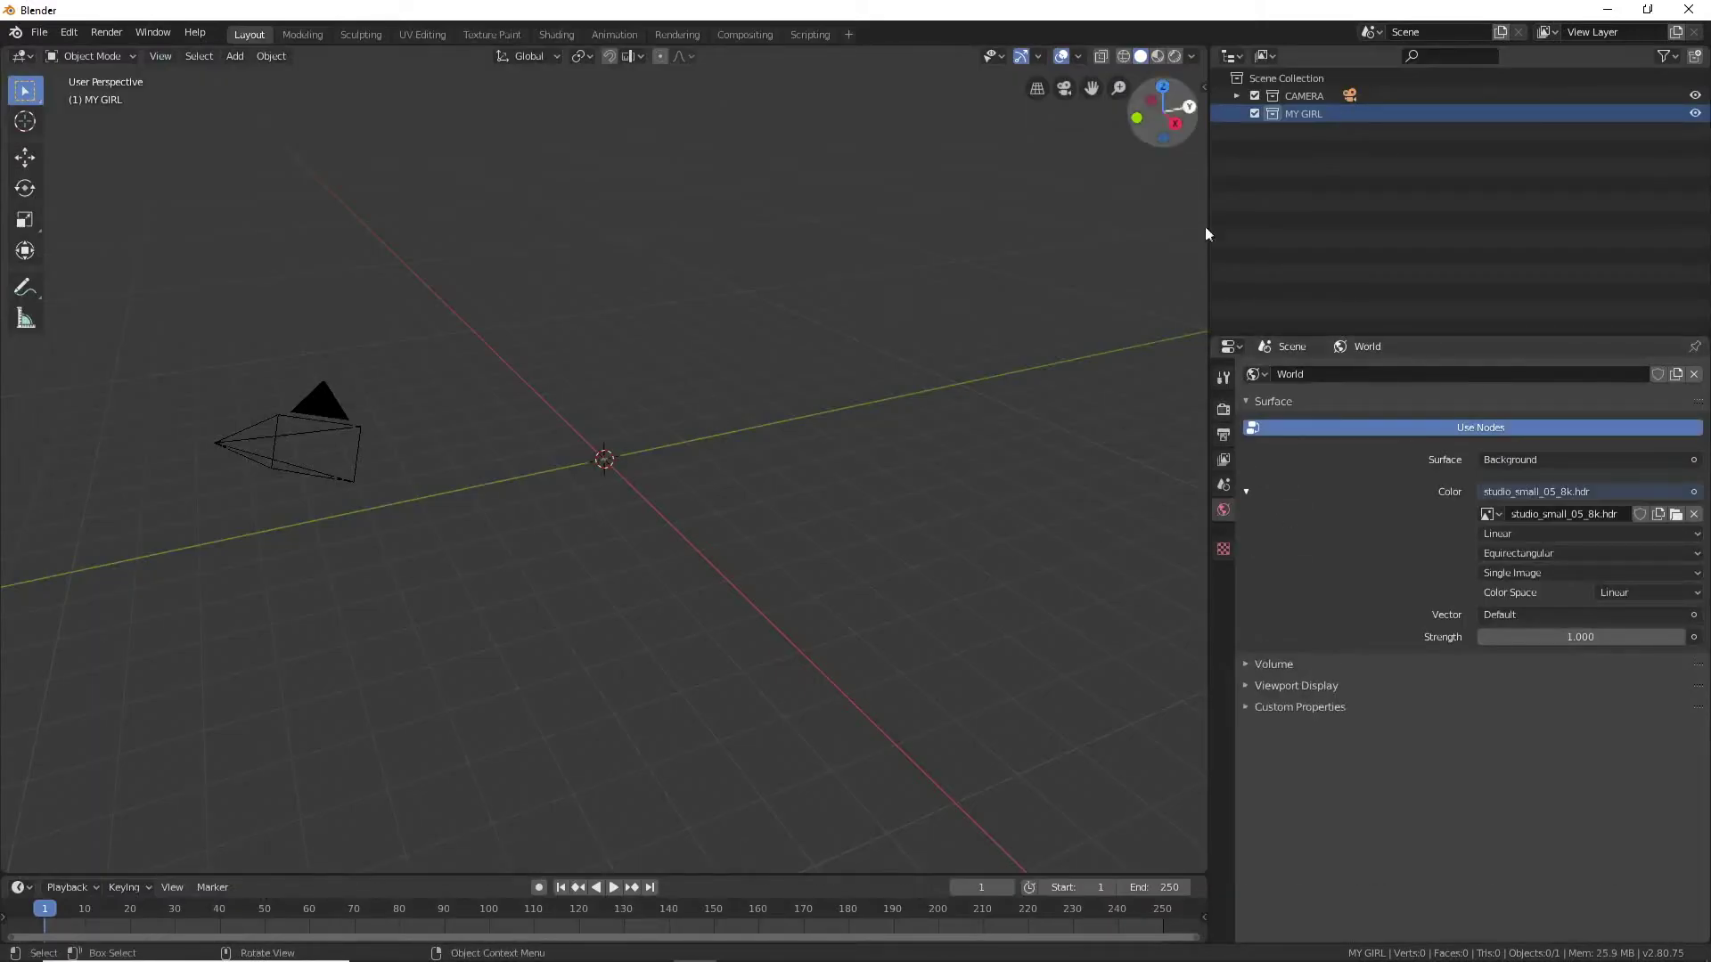
# - Set the render engine to Cycles on GPU Compute with the Branched Path Tracing integrator
pyautogui.click(1222, 412)
pyautogui.click(1551, 374)
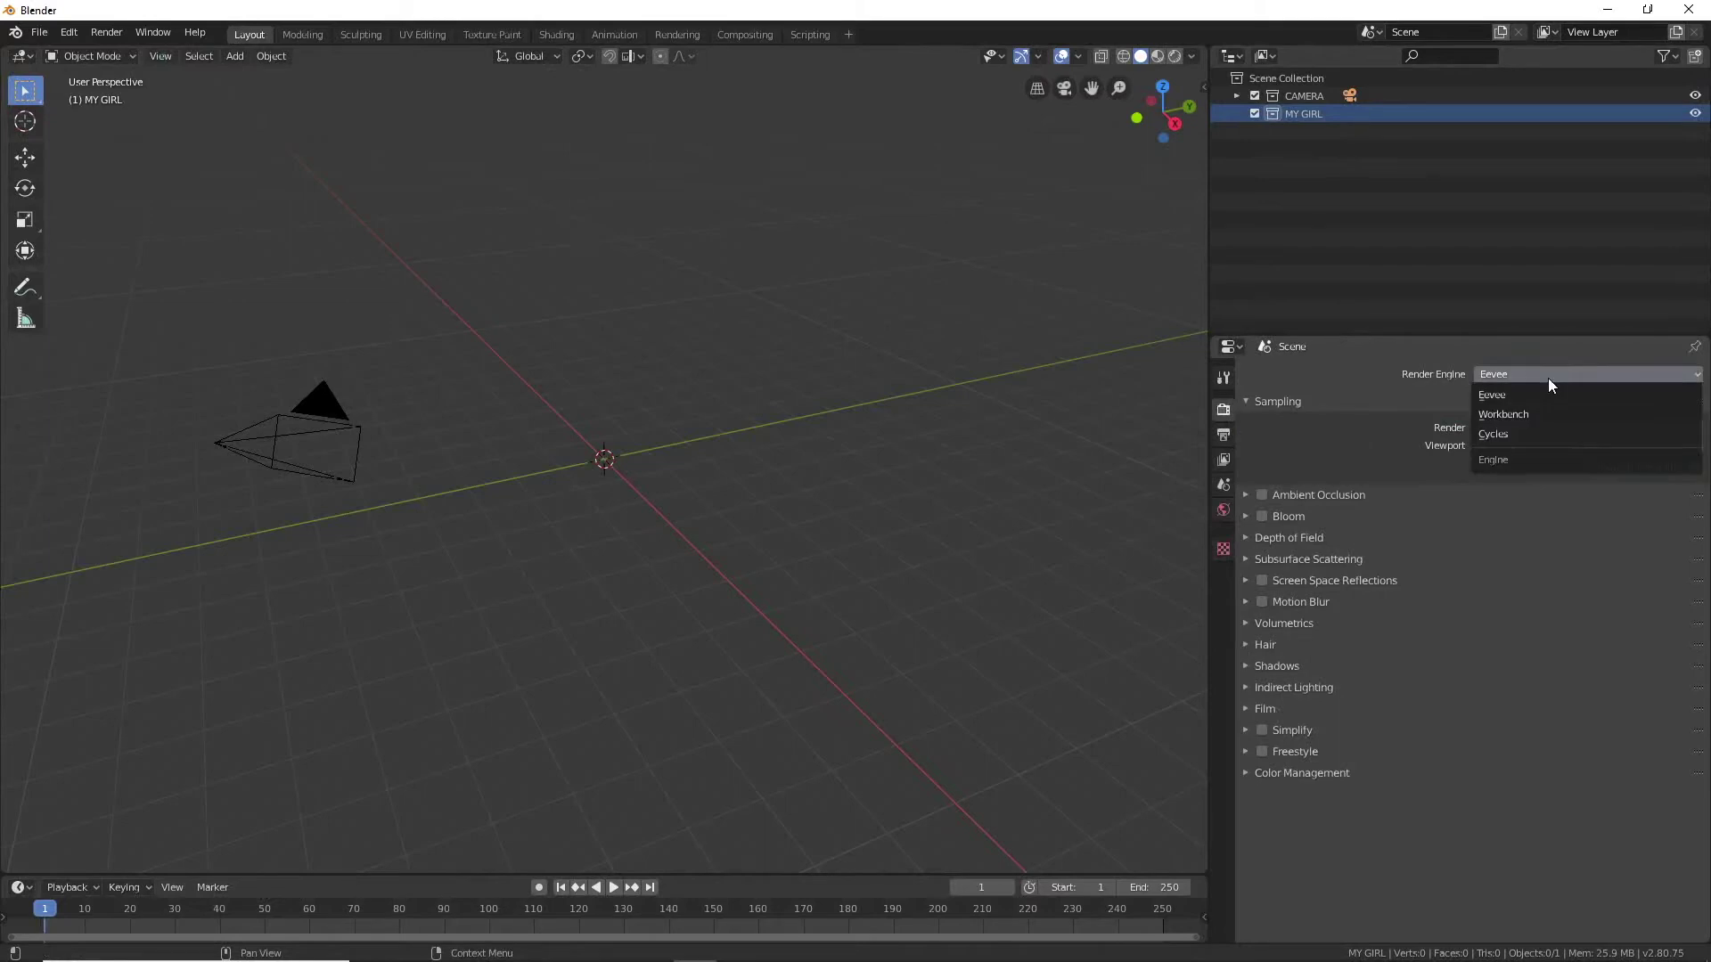
pyautogui.click(1524, 435)
pyautogui.click(1577, 418)
pyautogui.click(1544, 460)
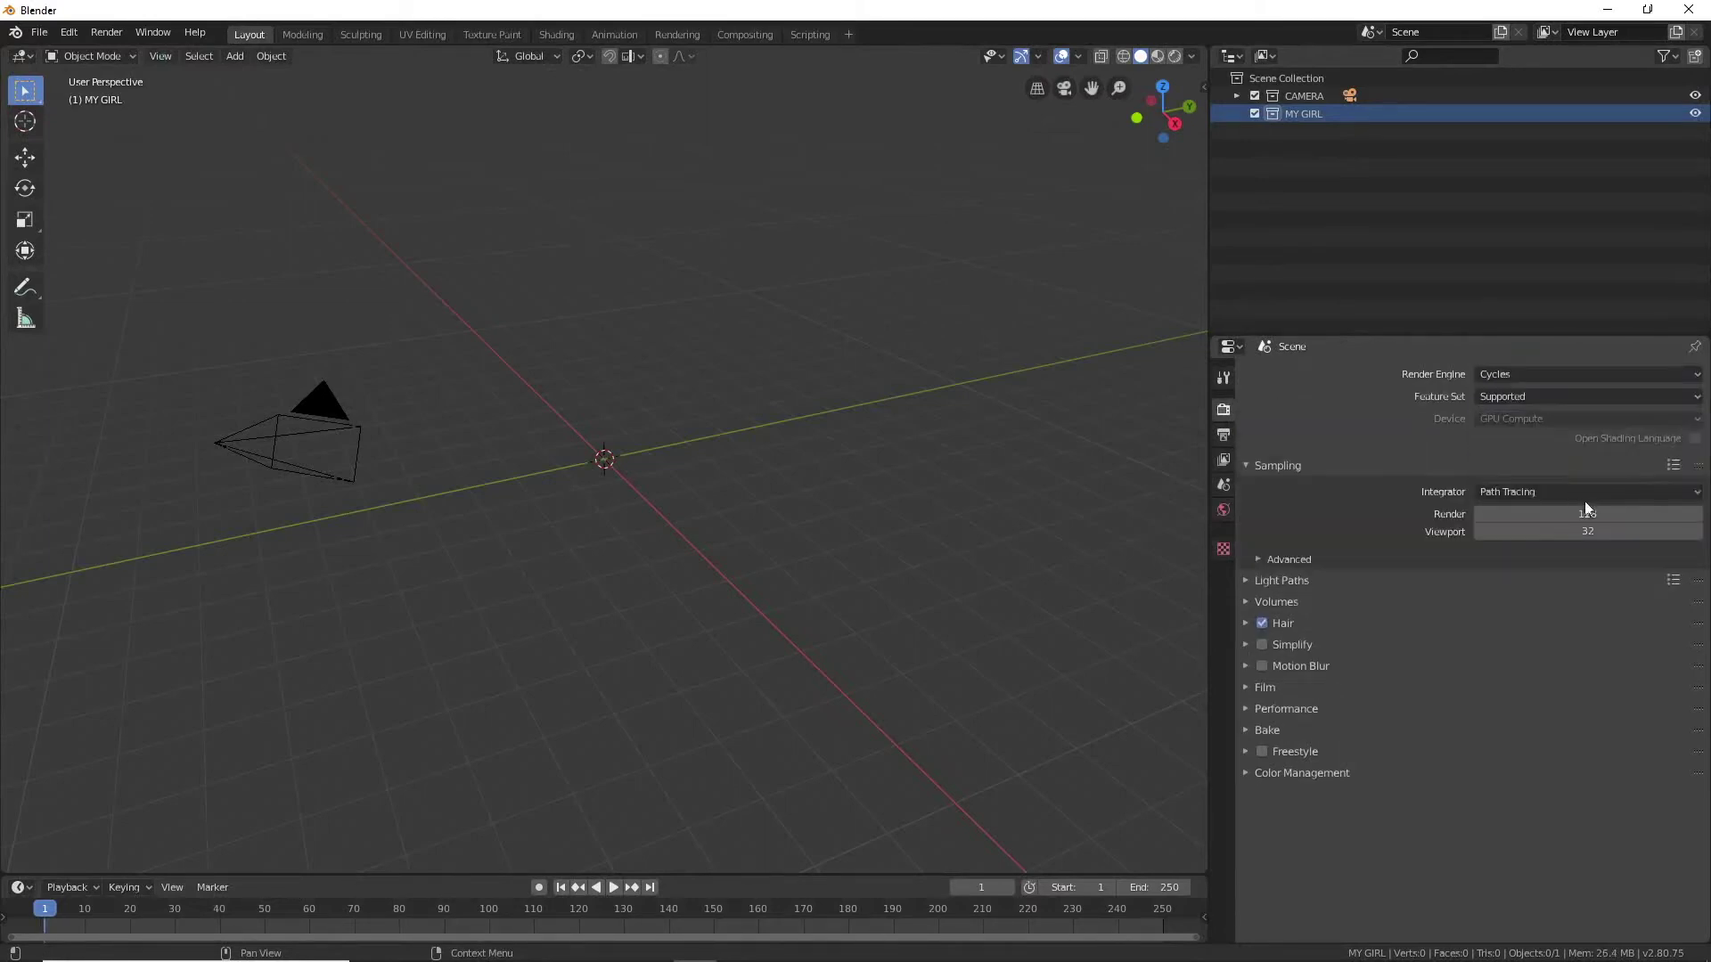
pyautogui.click(1604, 492)
pyautogui.click(1574, 508)
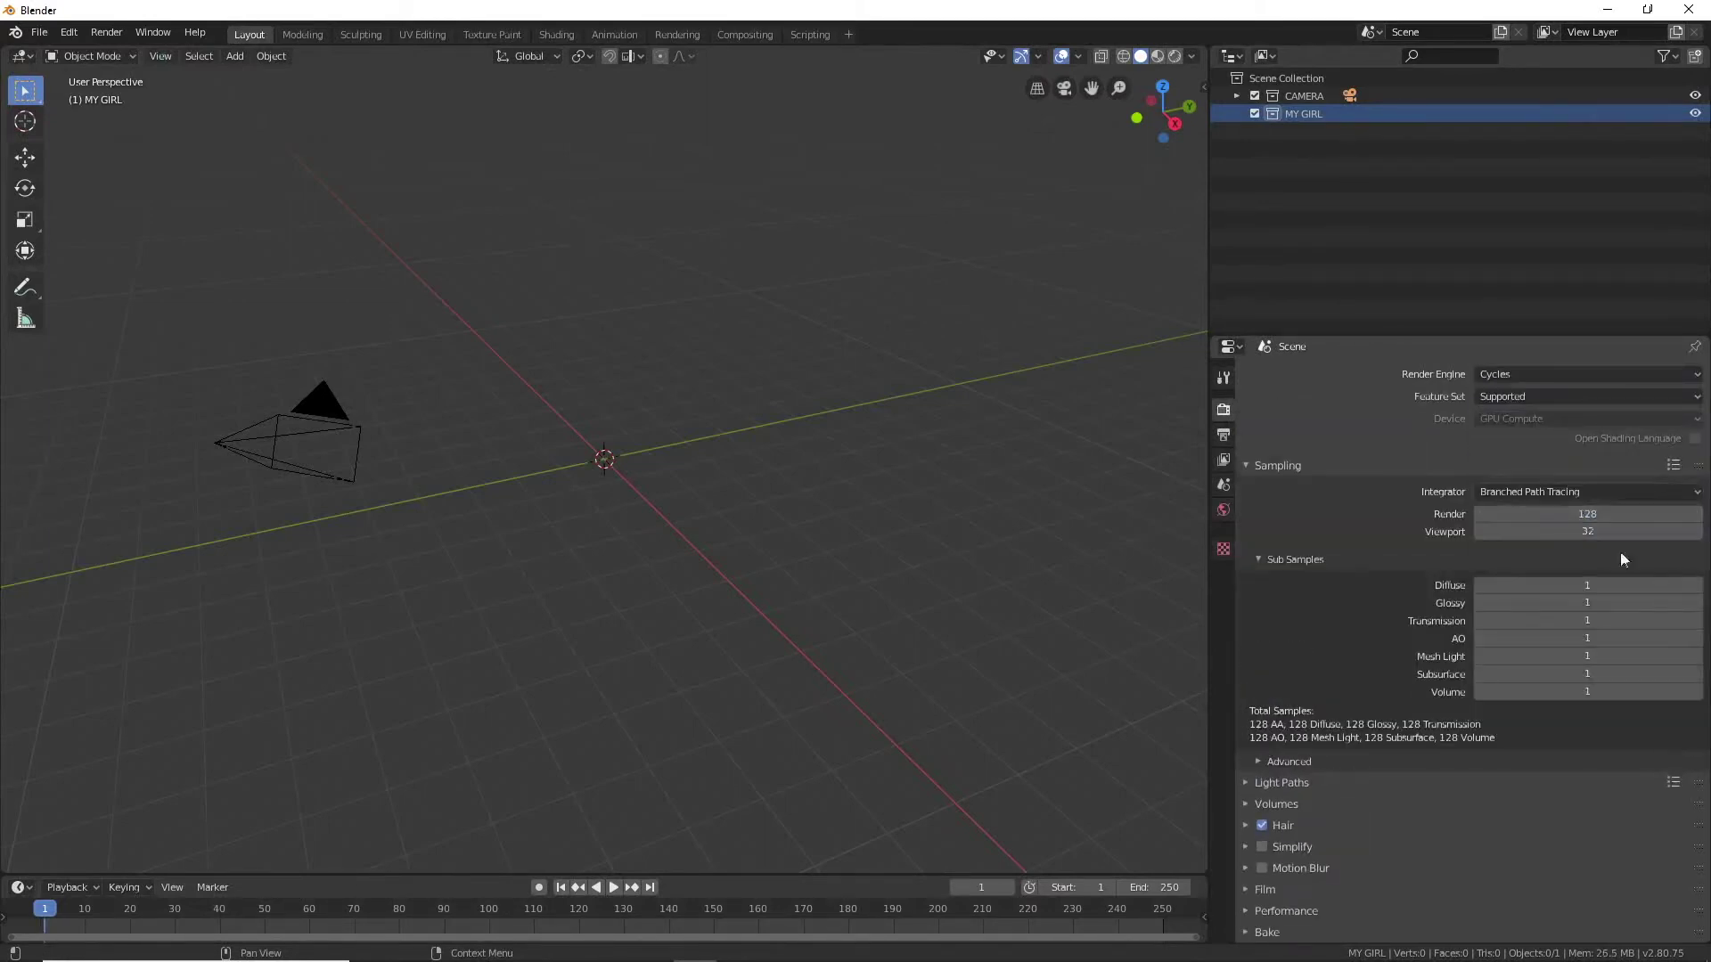
# - Apply the Full Global Illumination light-paths preset, enable Simplify, and make the film transparent
pyautogui.scroll(-1, 1620, 729)
pyautogui.click(1680, 739)
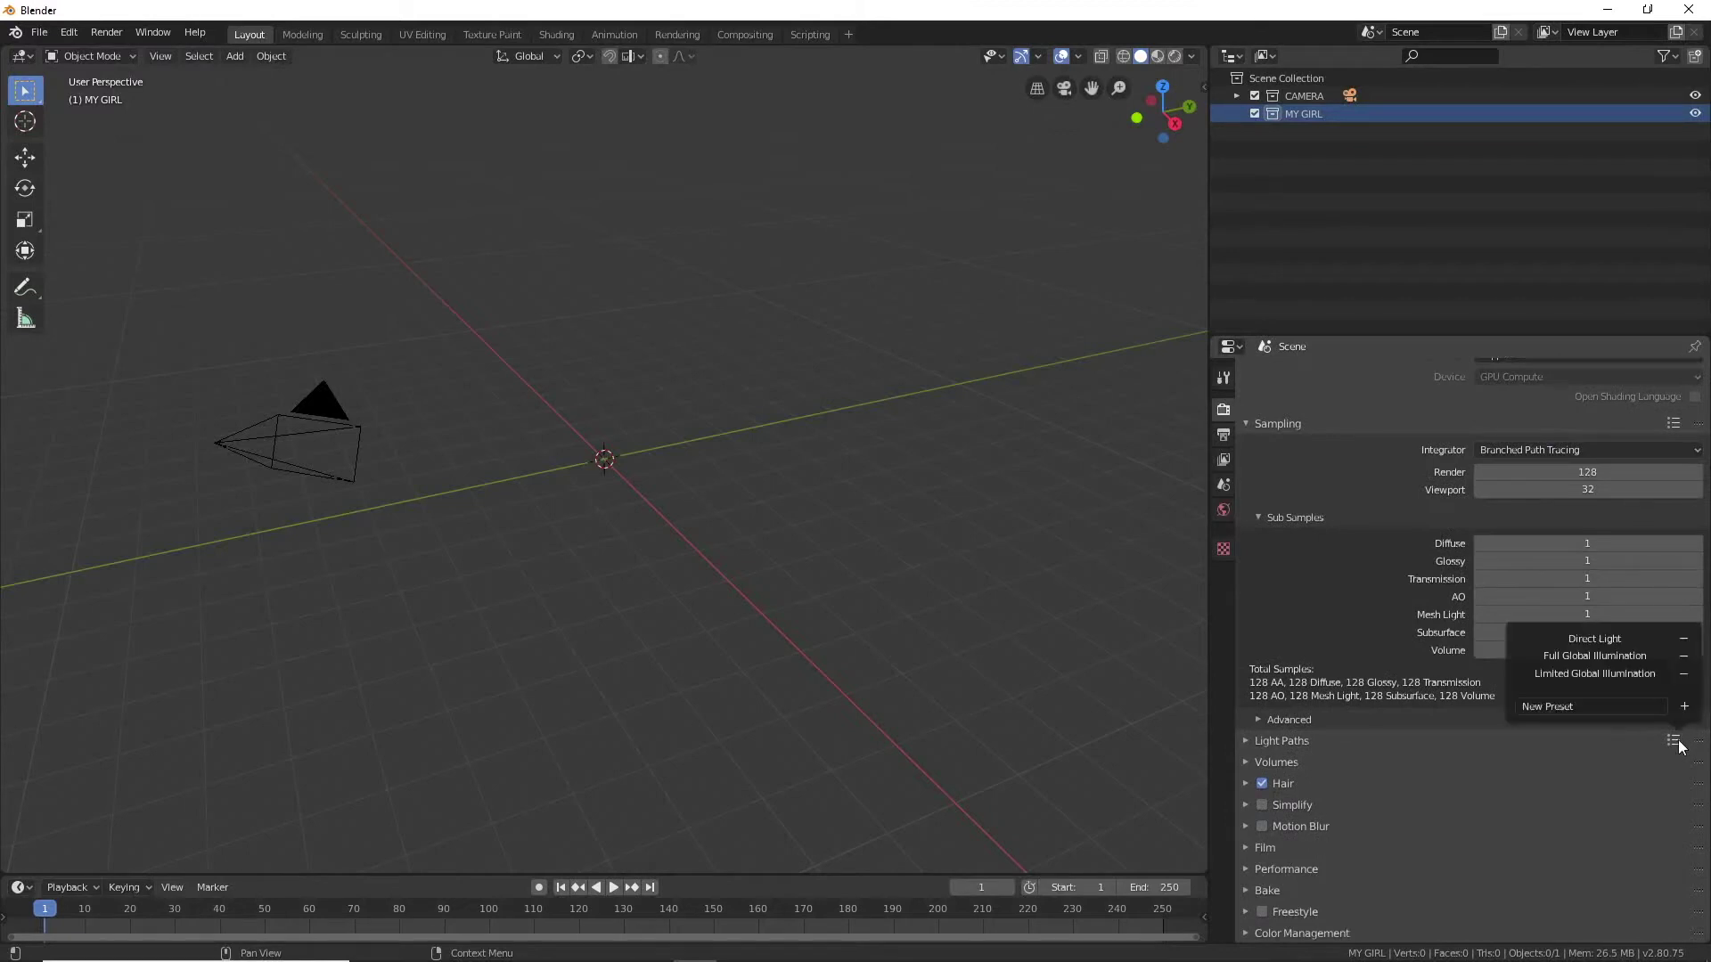
pyautogui.click(1609, 661)
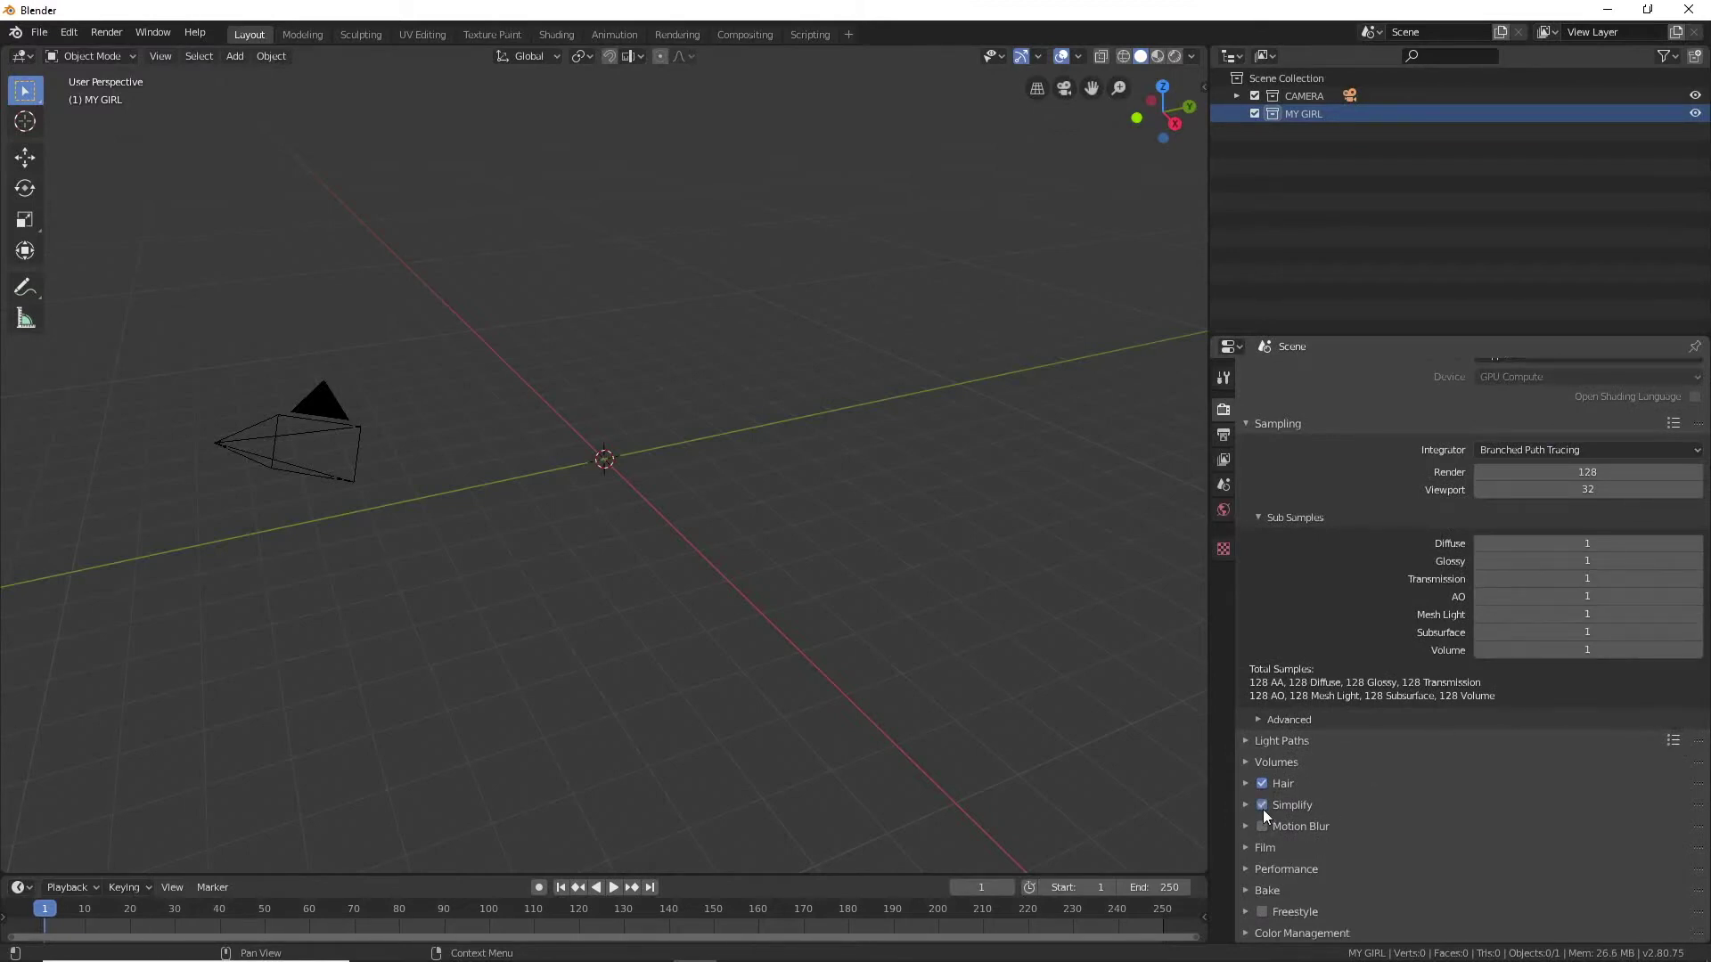
pyautogui.click(1244, 848)
pyautogui.scroll(-2, 1295, 821)
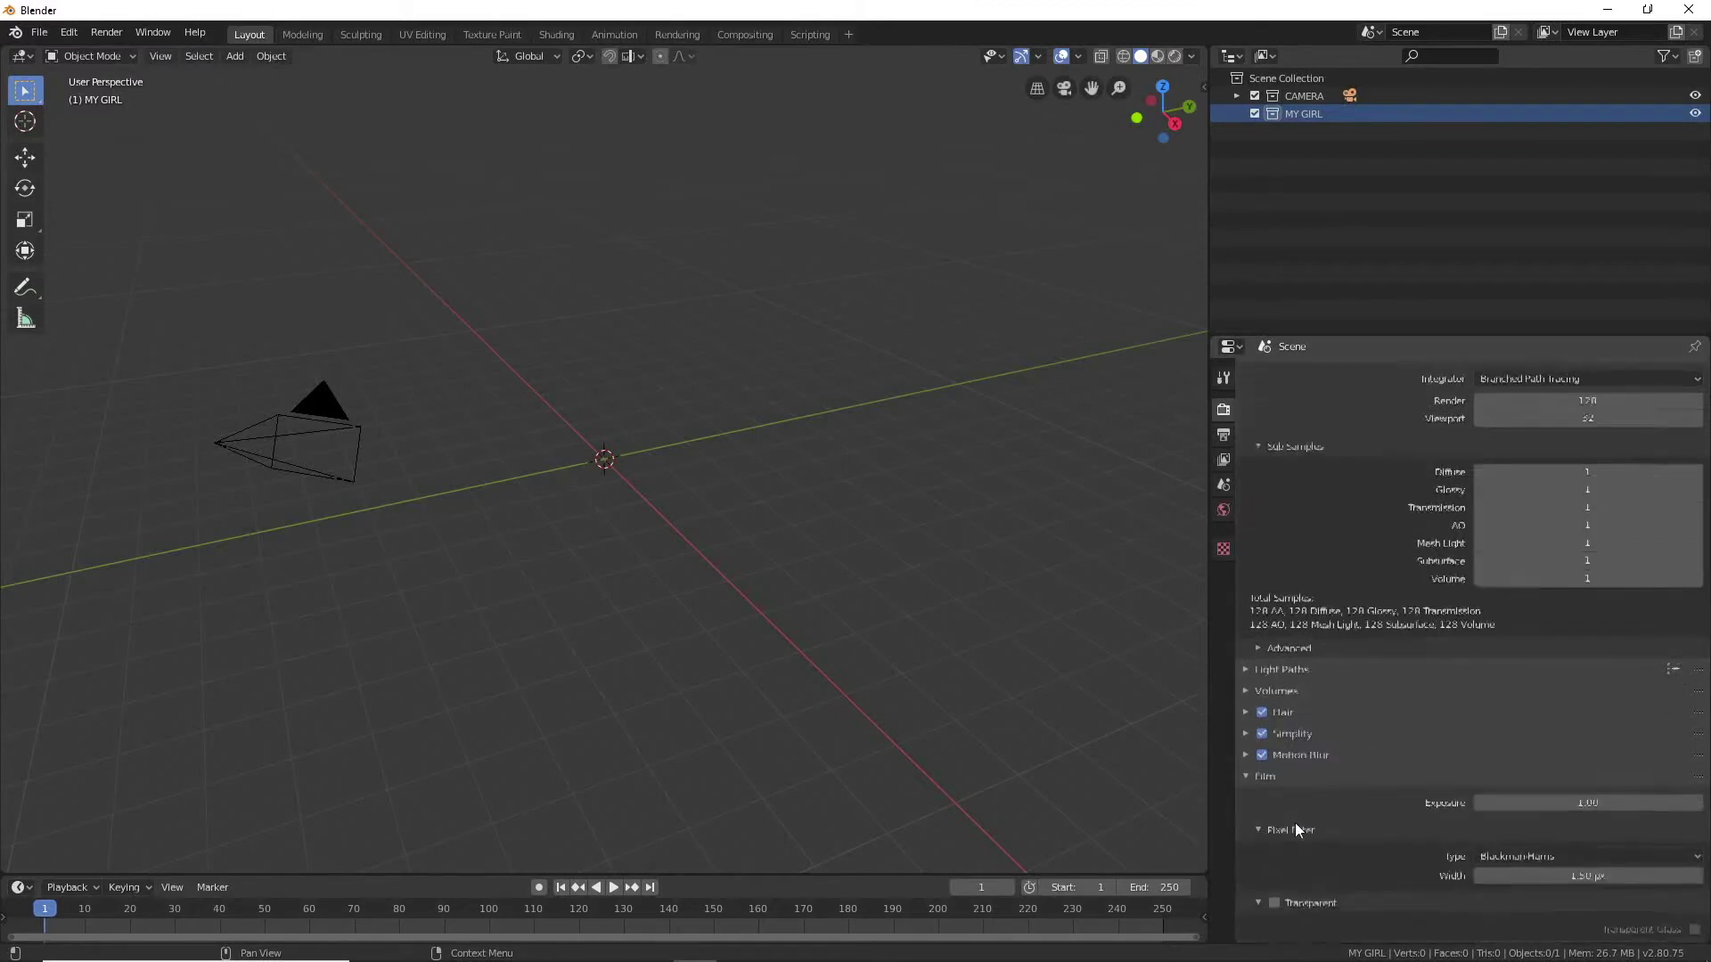
pyautogui.scroll(-3, 1297, 802)
pyautogui.click(1275, 795)
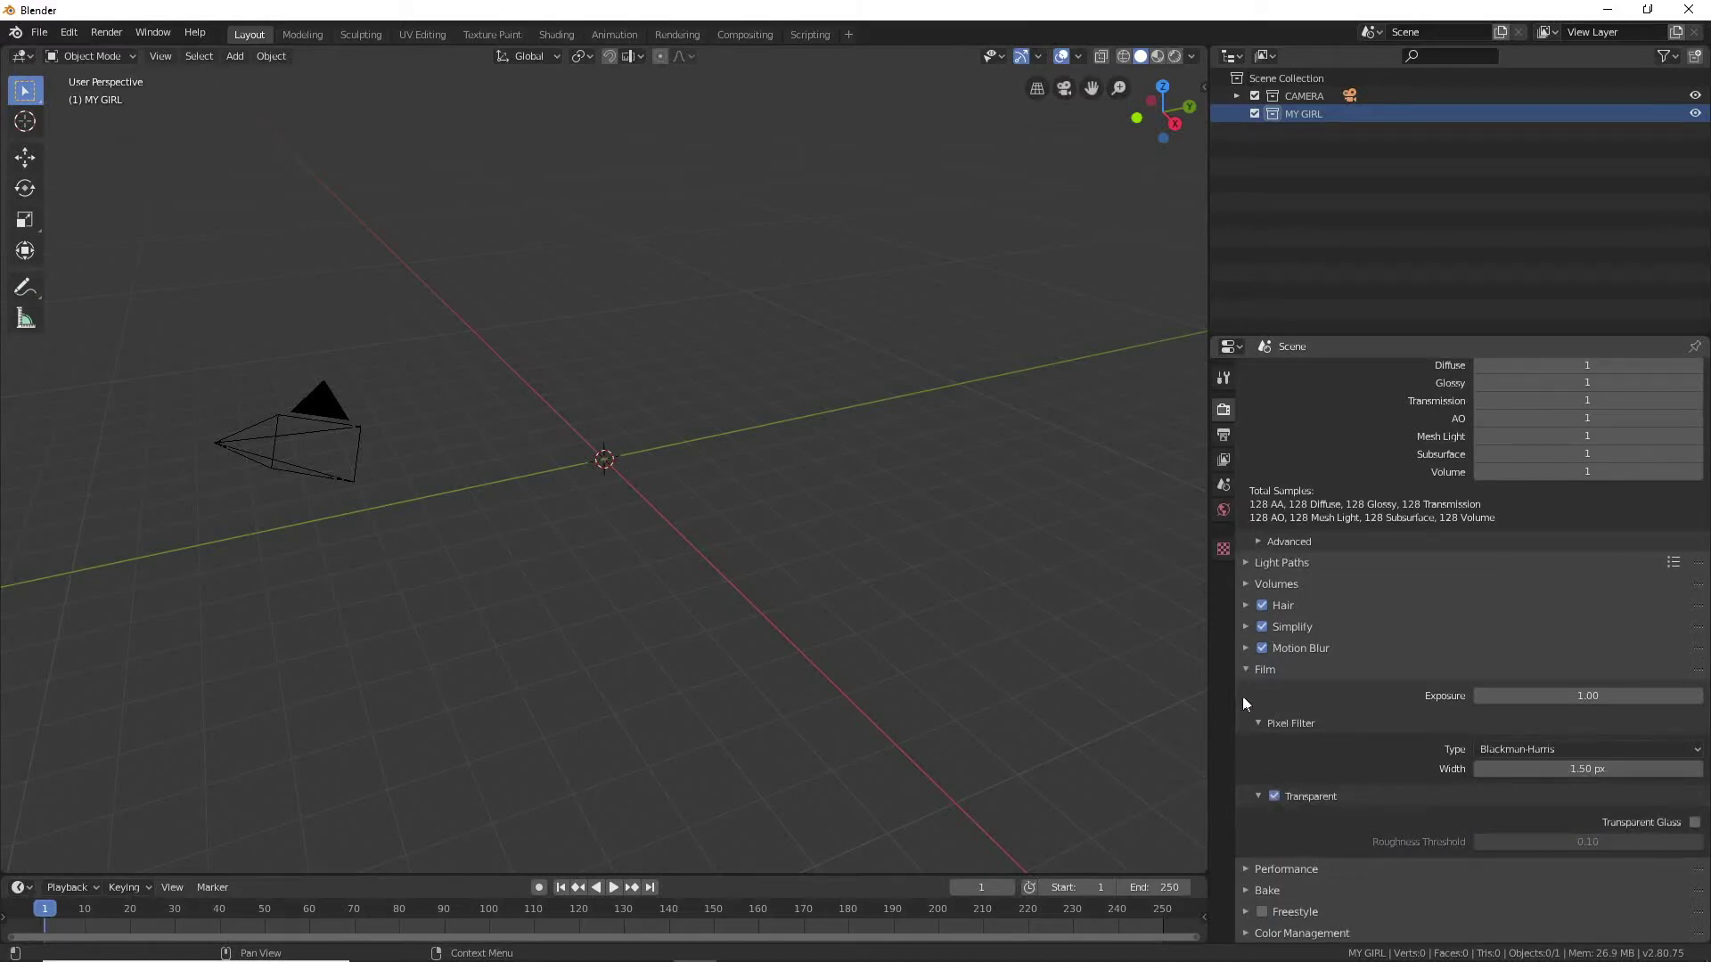
pyautogui.click(1245, 669)
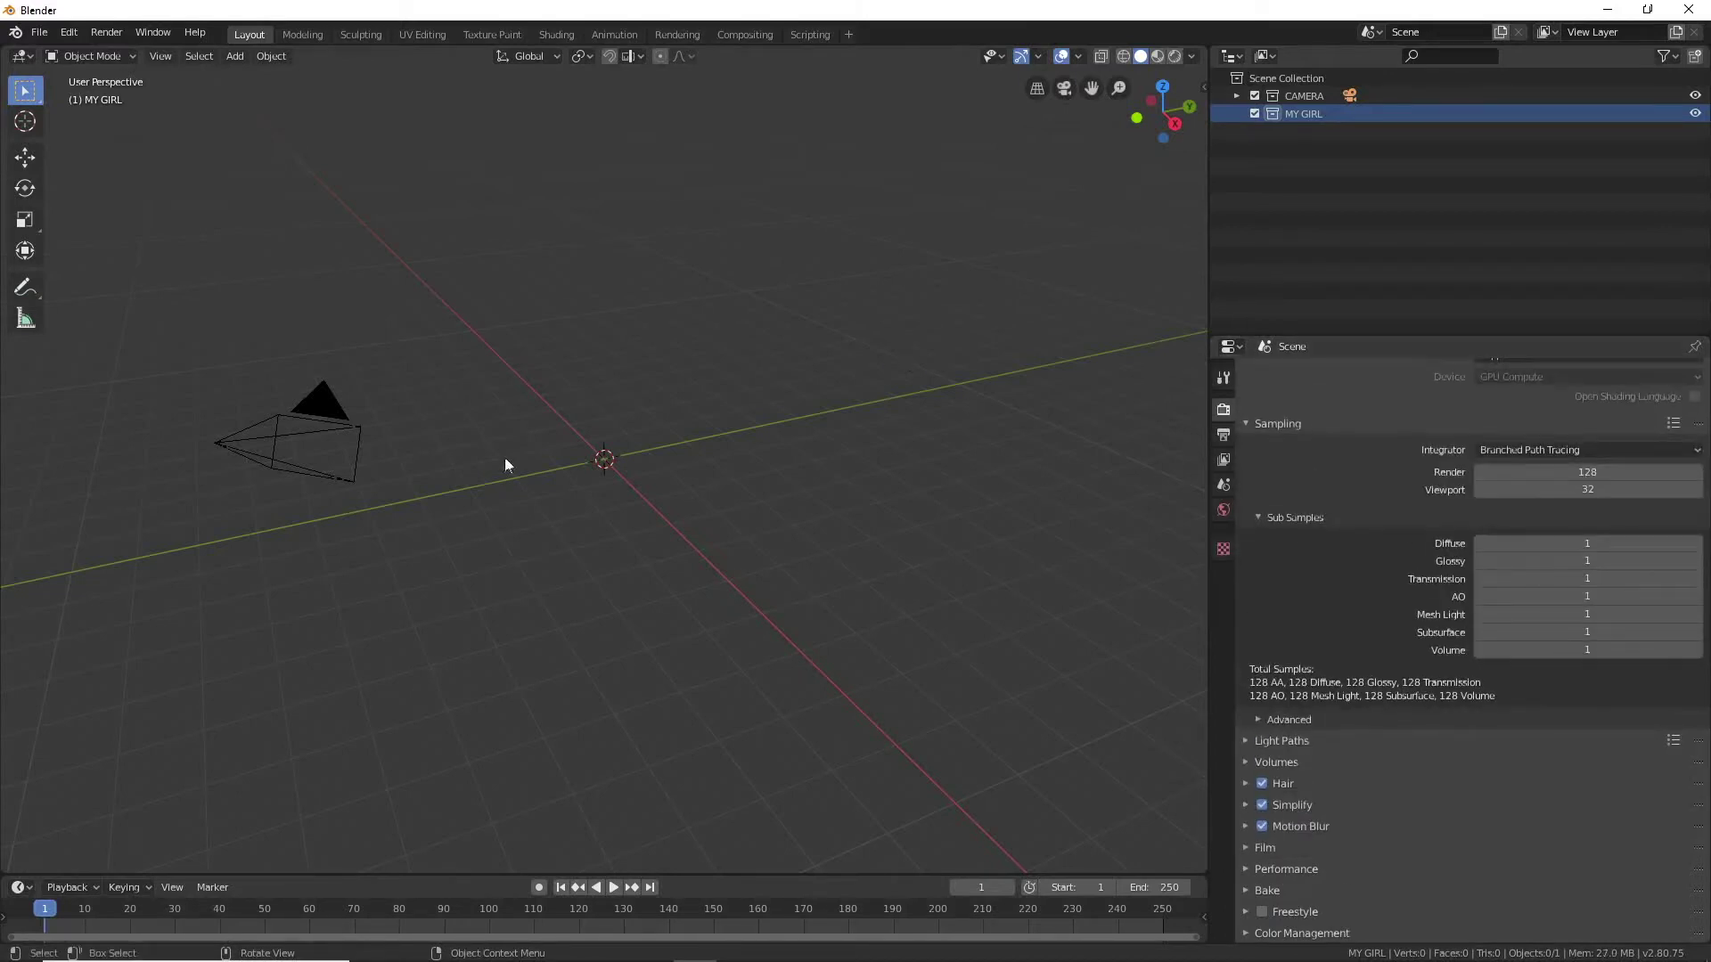
# - Move the camera just left of centre, then rotate, tilt and lower it from the side view
pyautogui.click(323, 434)
pyautogui.press('KP_1')
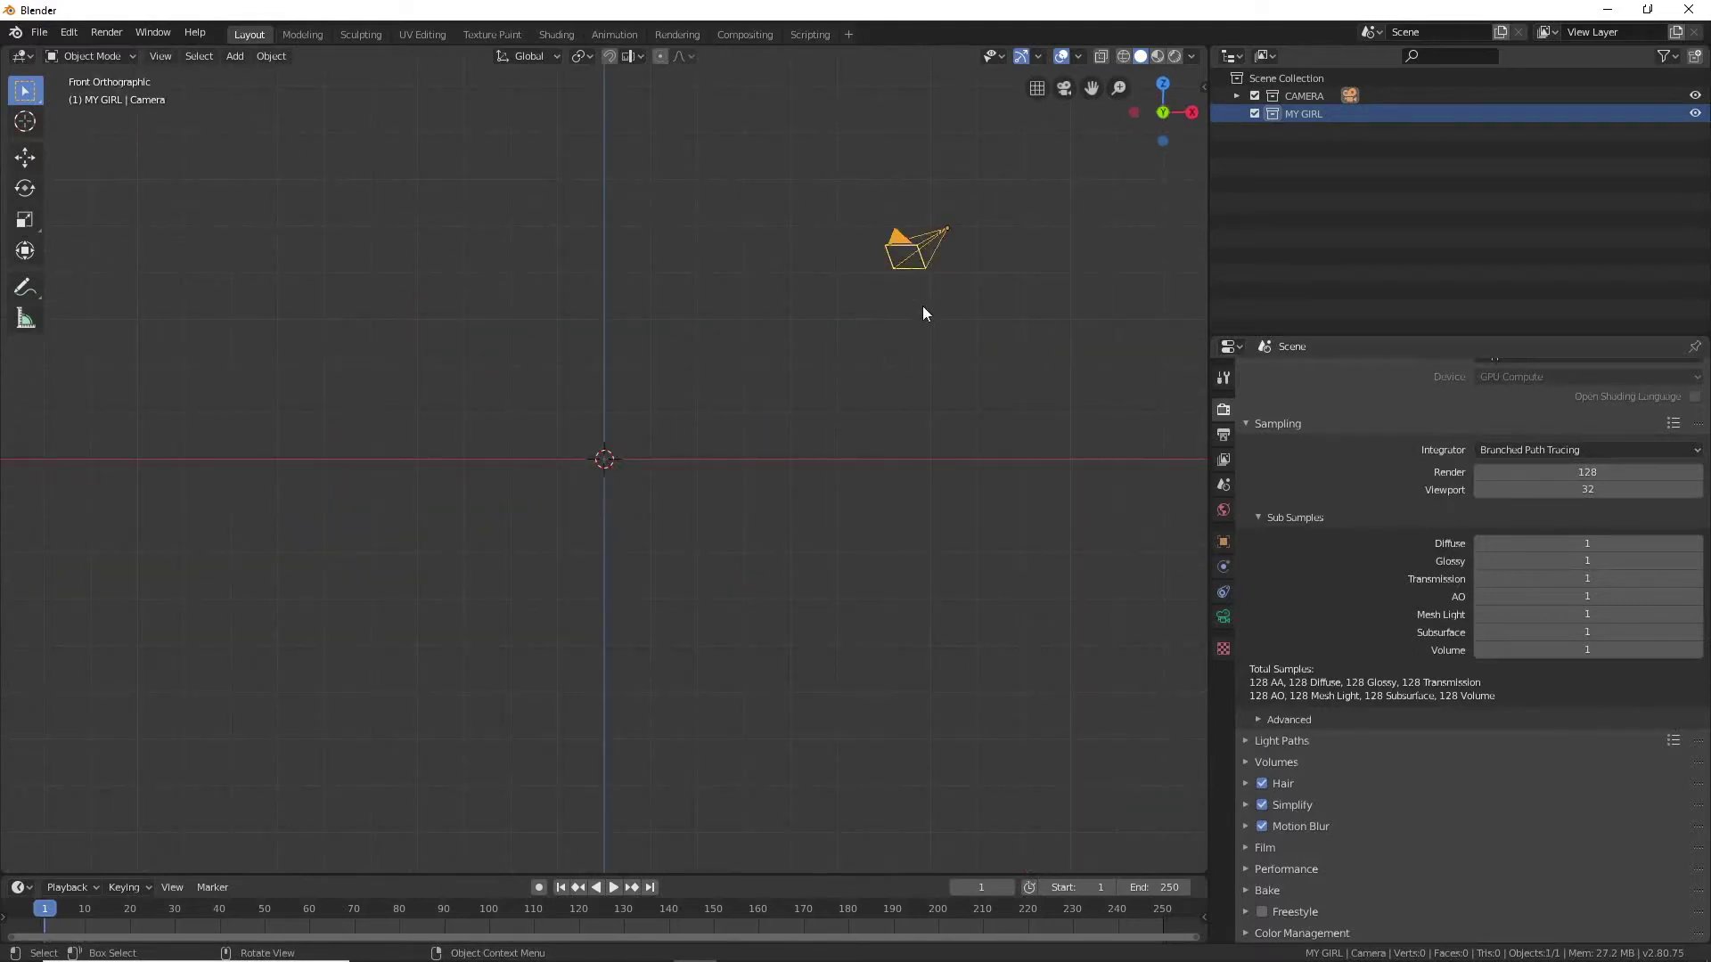
pyautogui.press('g')
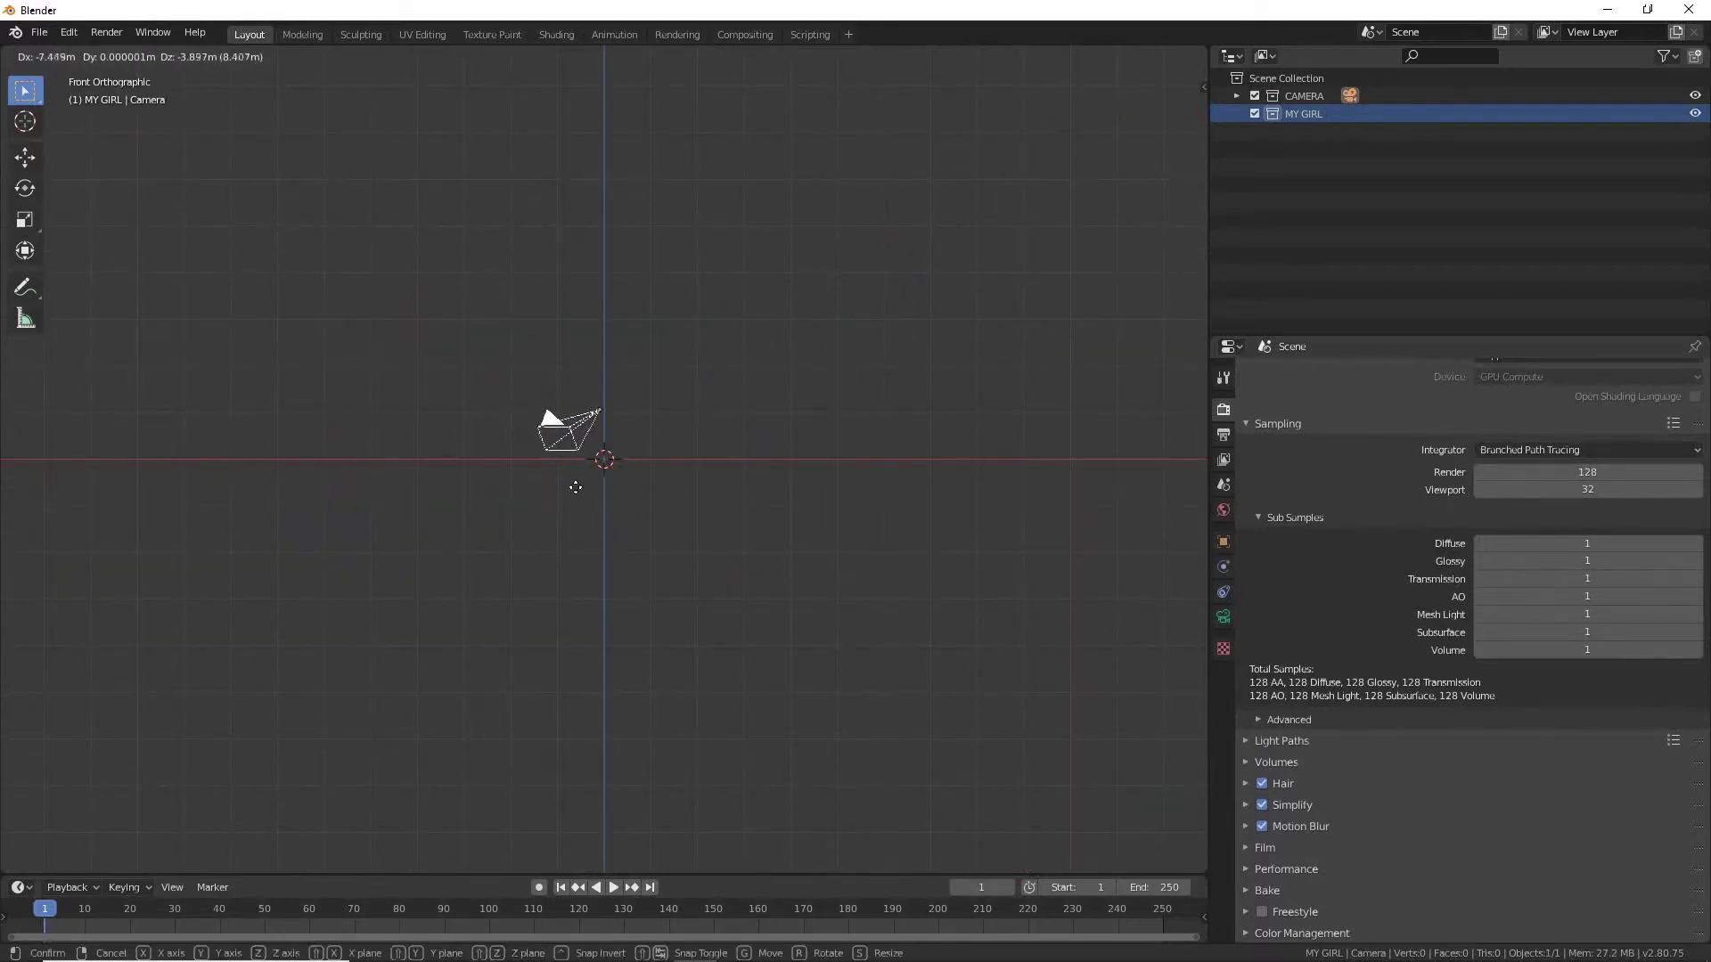
pyautogui.click(580, 473)
pyautogui.press('KP_3')
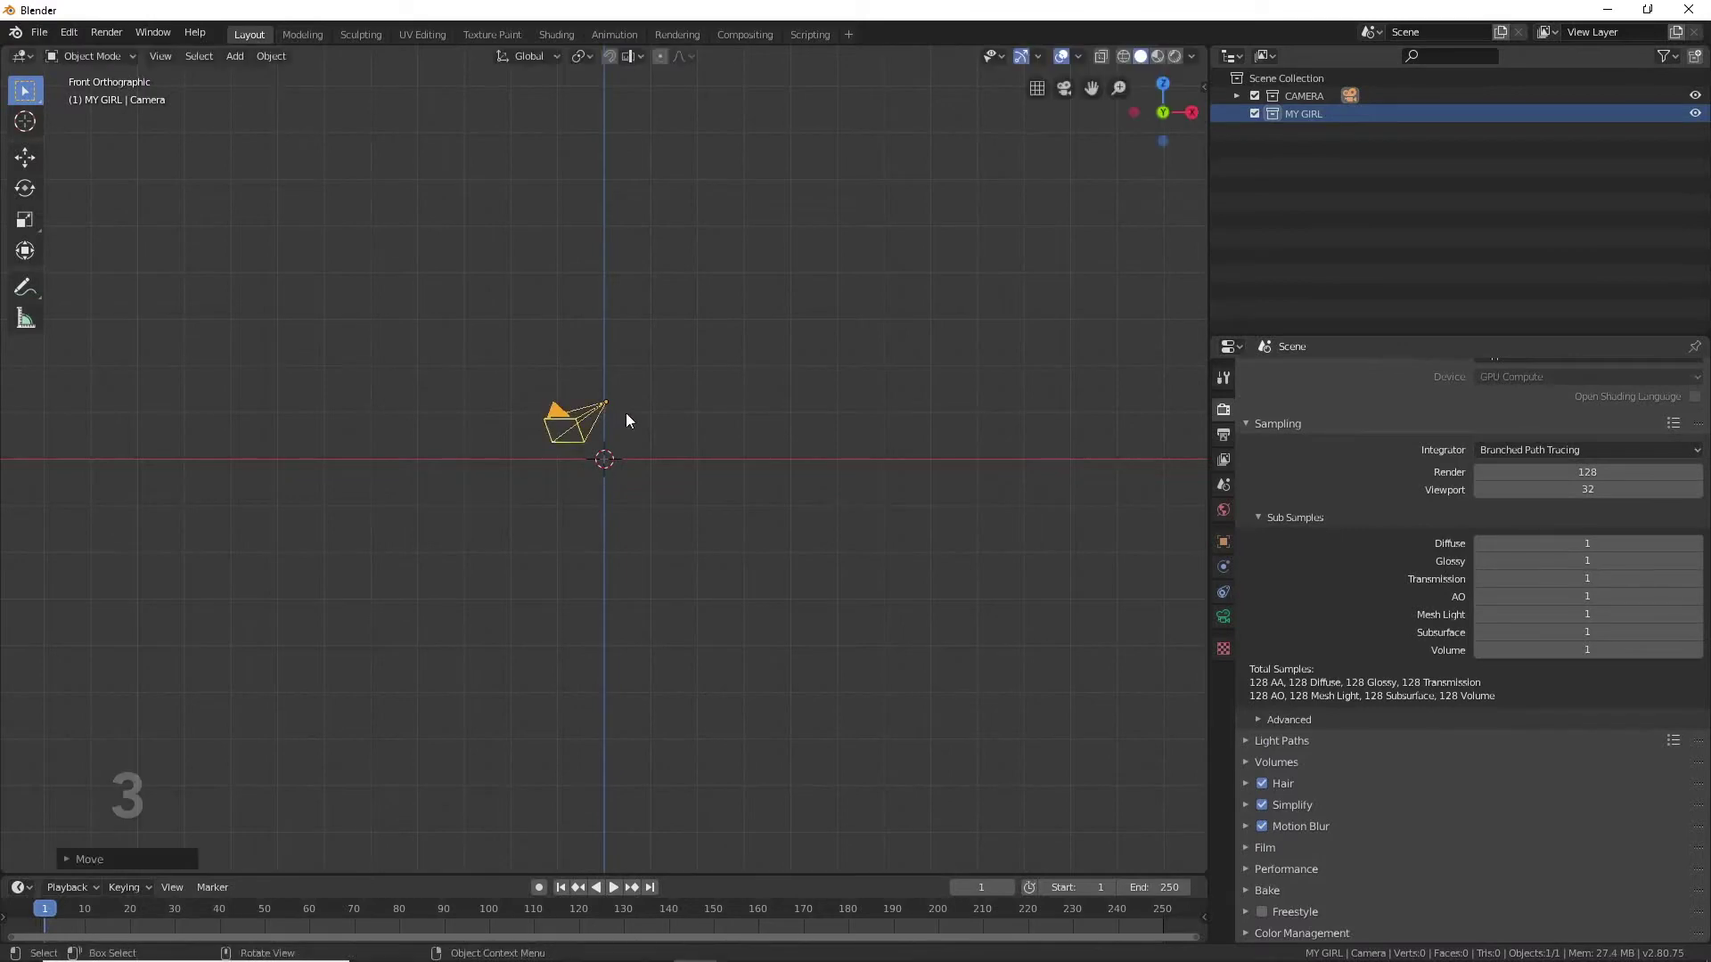
pyautogui.press('KP_3')
pyautogui.press('r')
pyautogui.press('r')
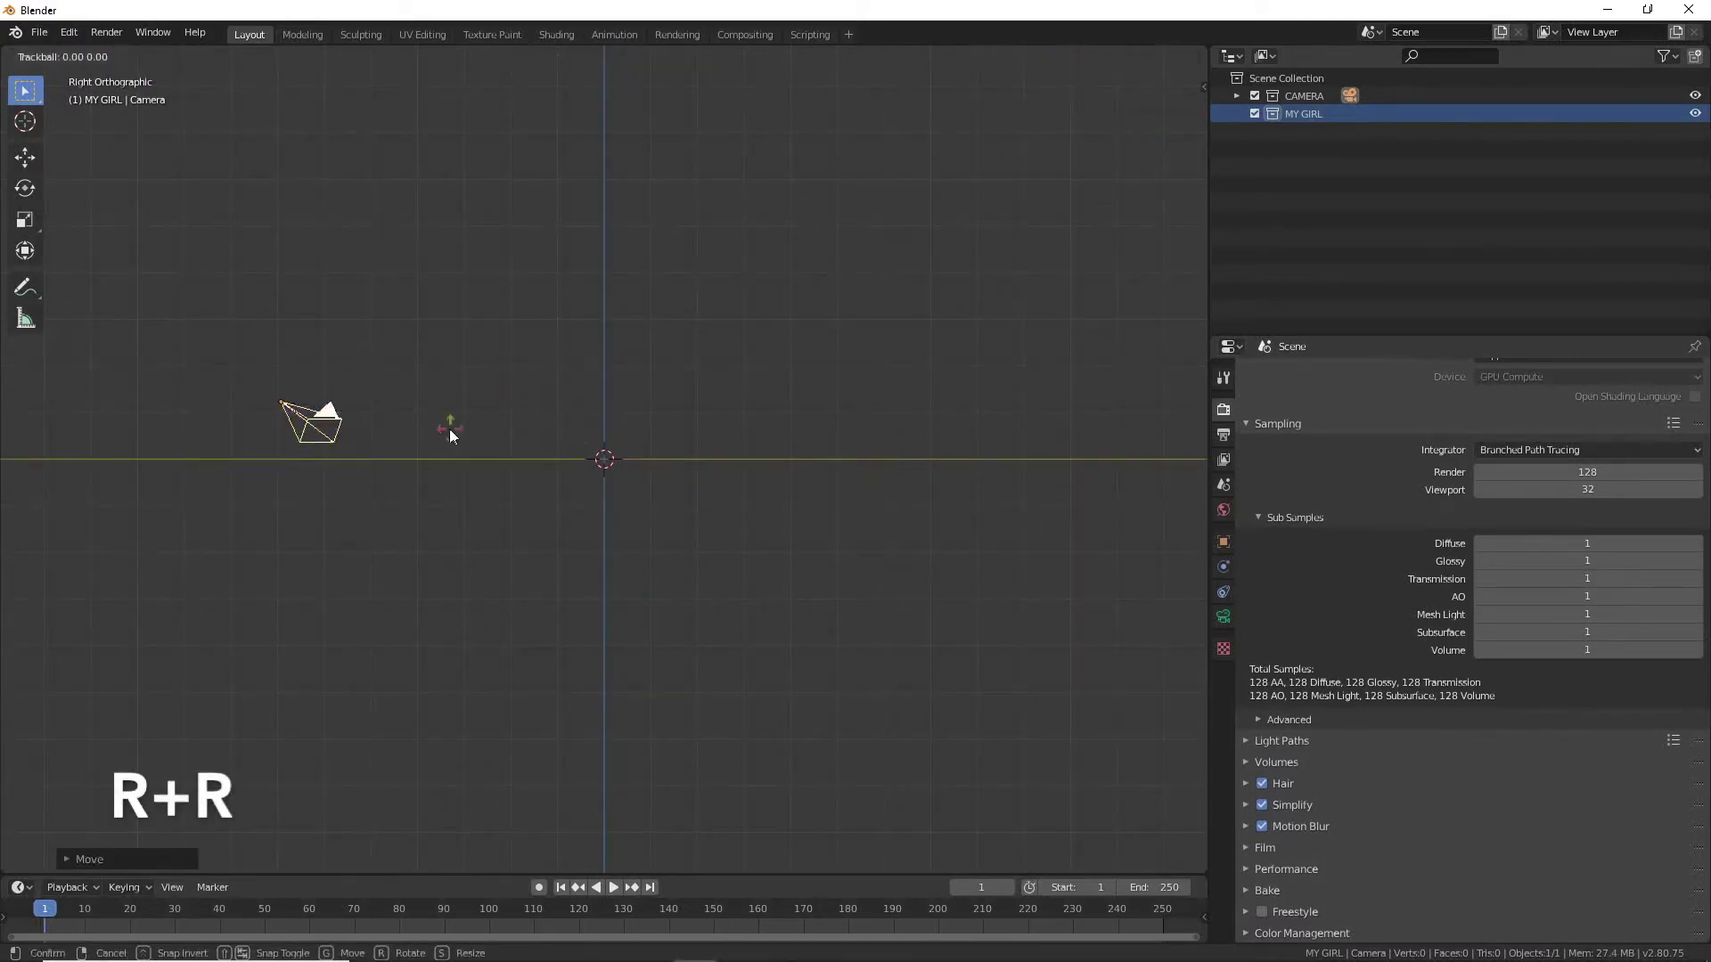
pyautogui.click(378, 426)
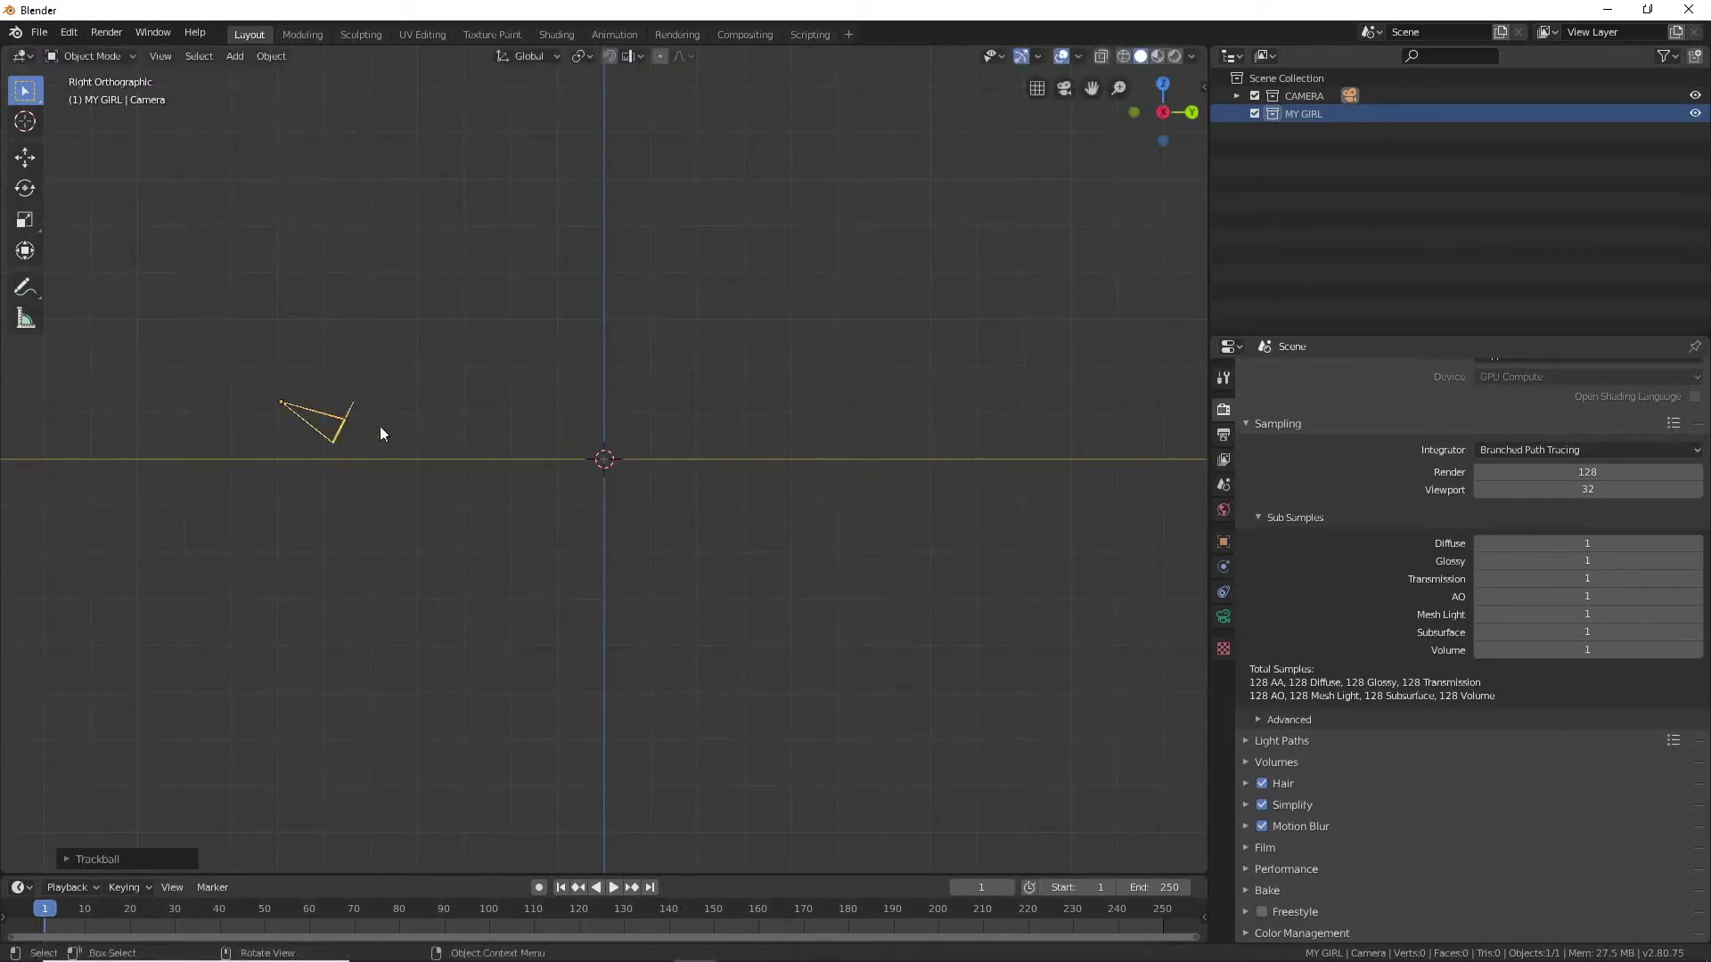
pyautogui.press('r')
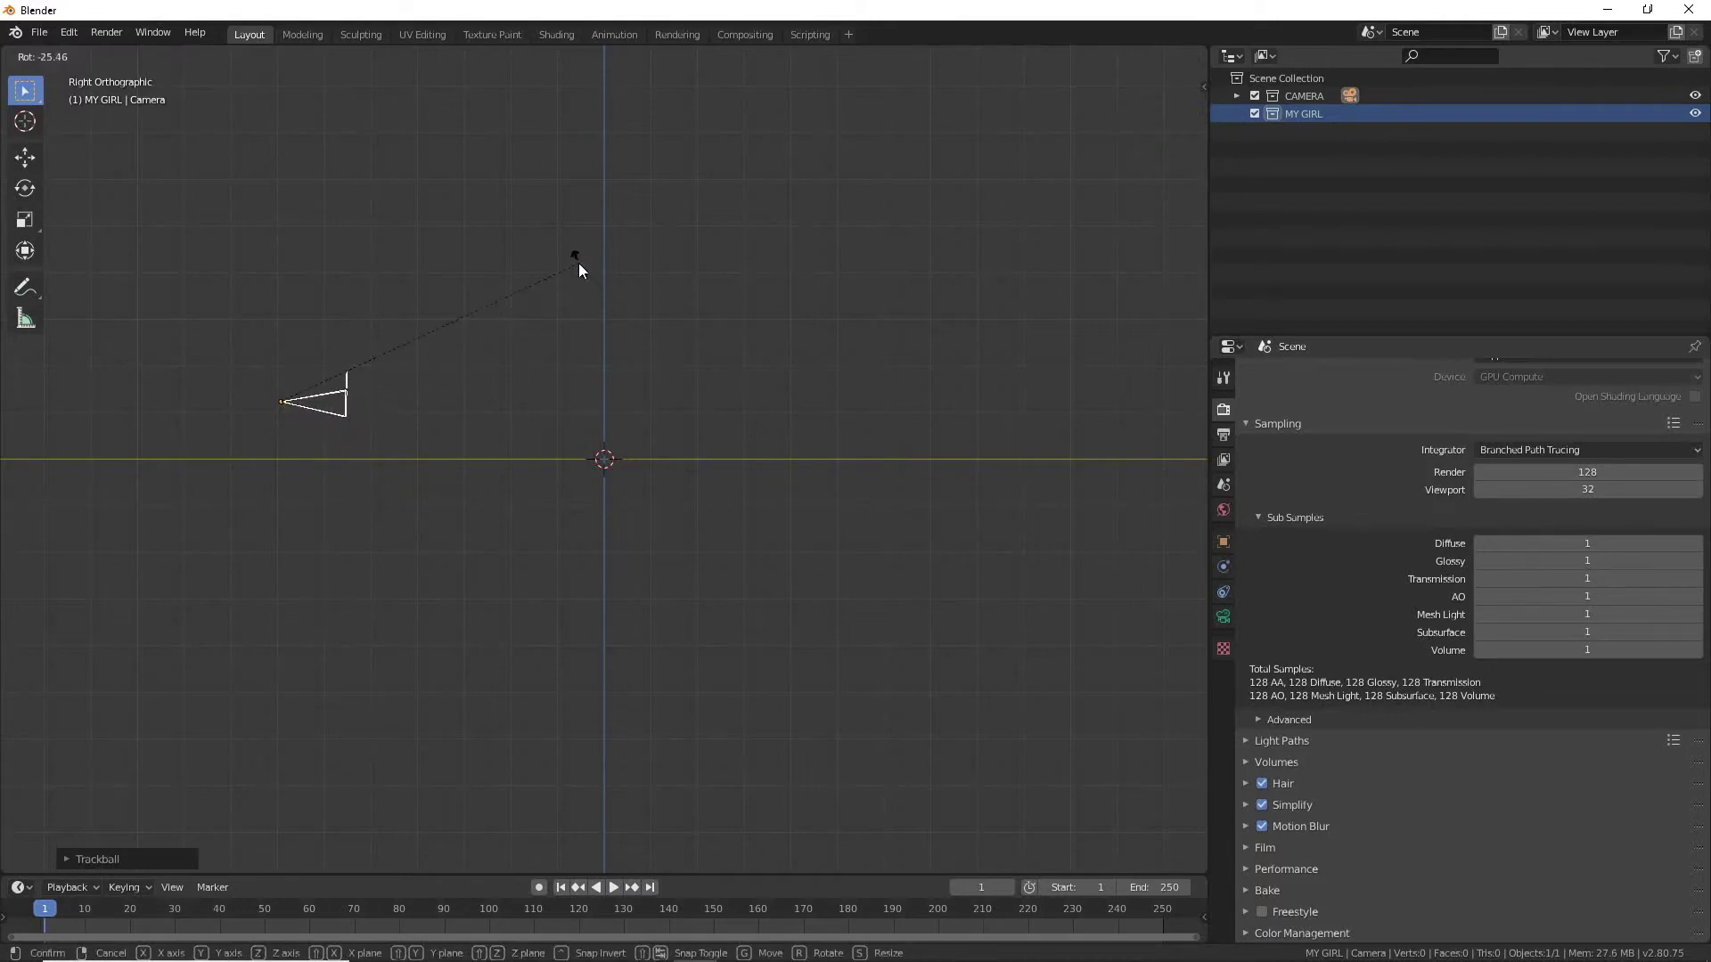
pyautogui.click(579, 263)
pyautogui.press('g')
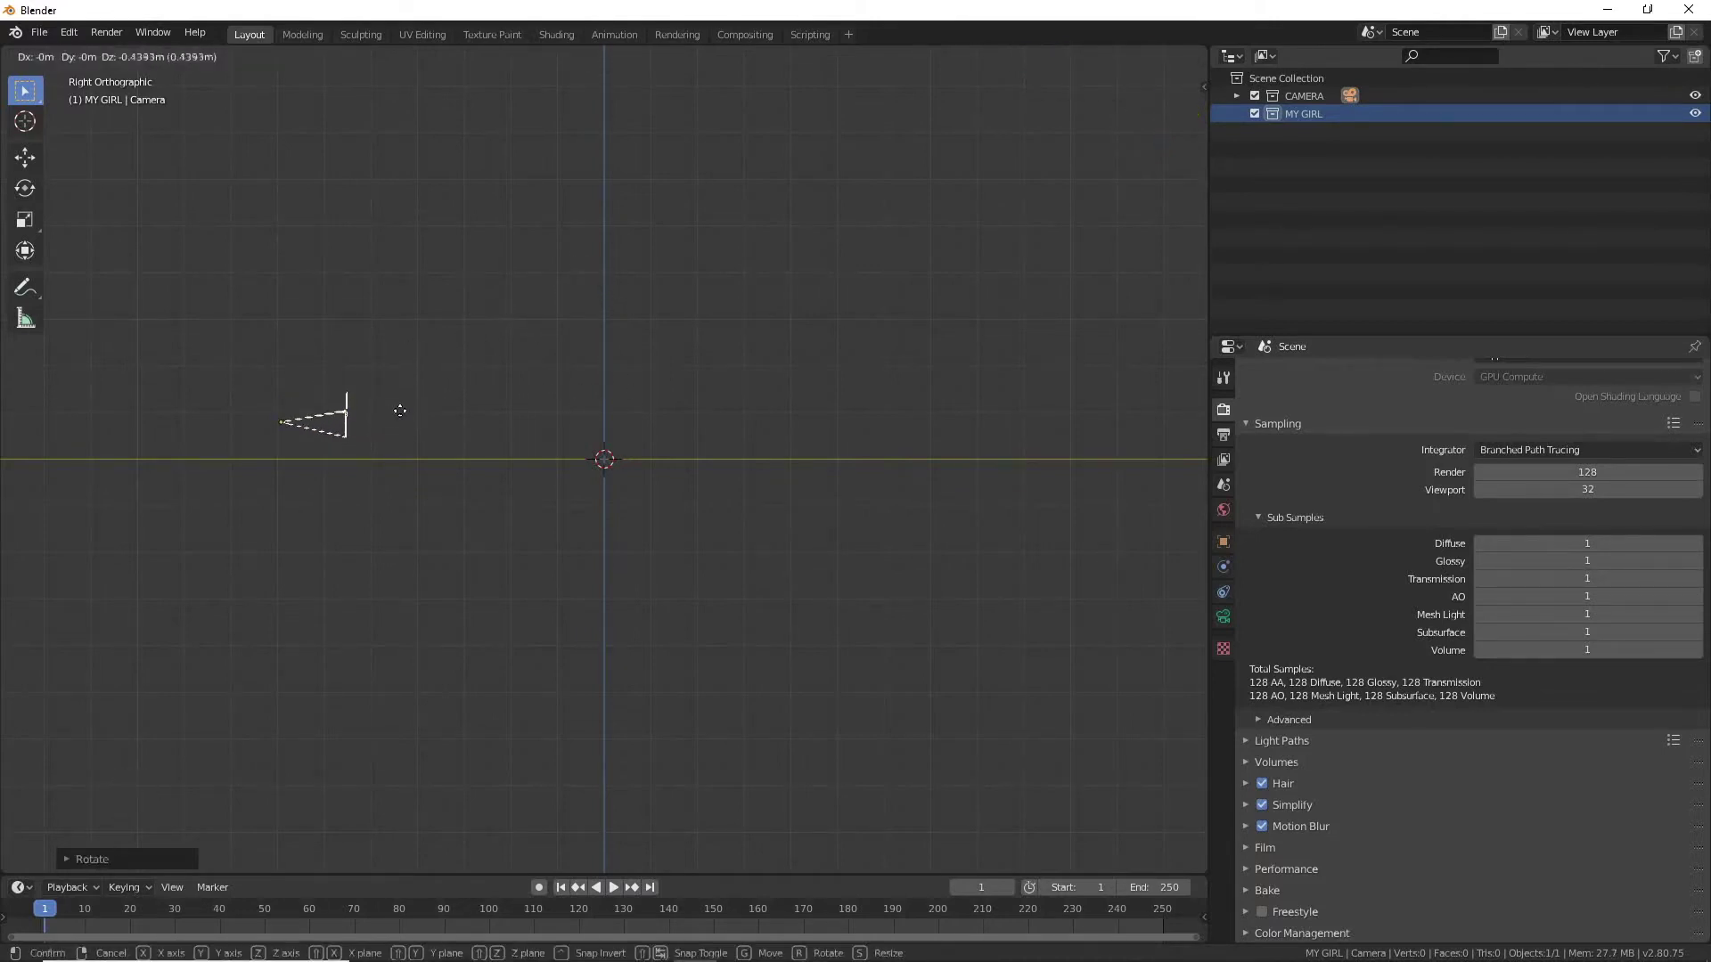
pyautogui.click(399, 407)
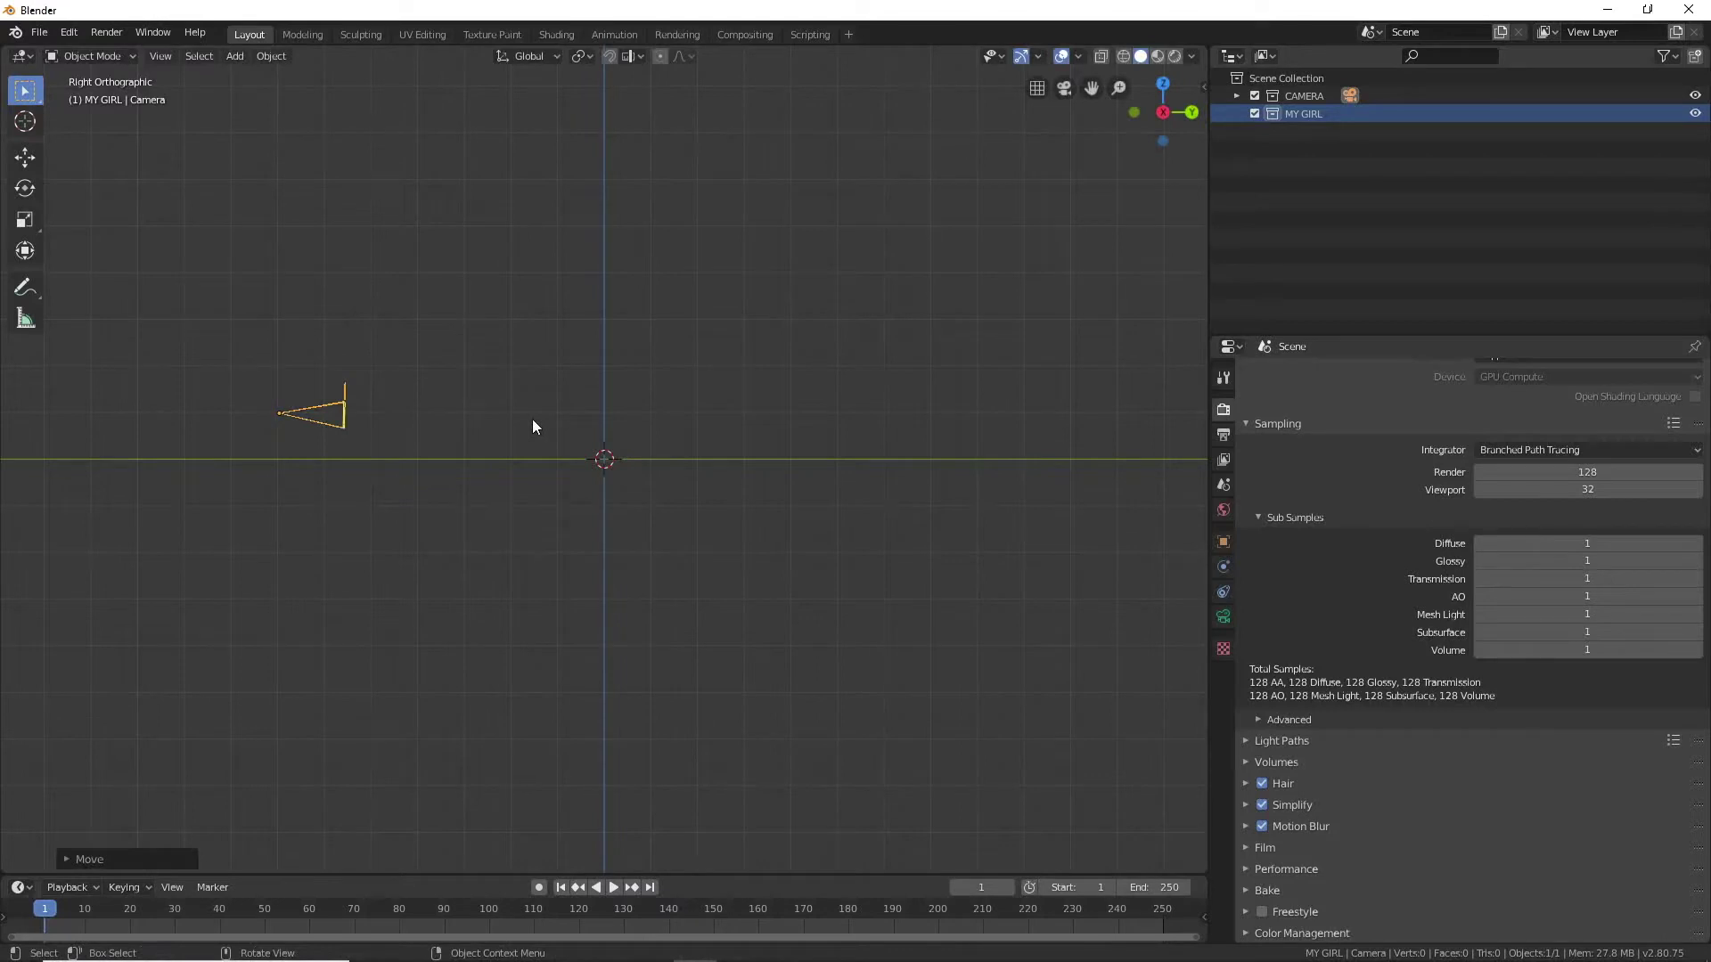
# - From the front view, rotate the camera twice so it stands upright facing the scene
pyautogui.press('1')
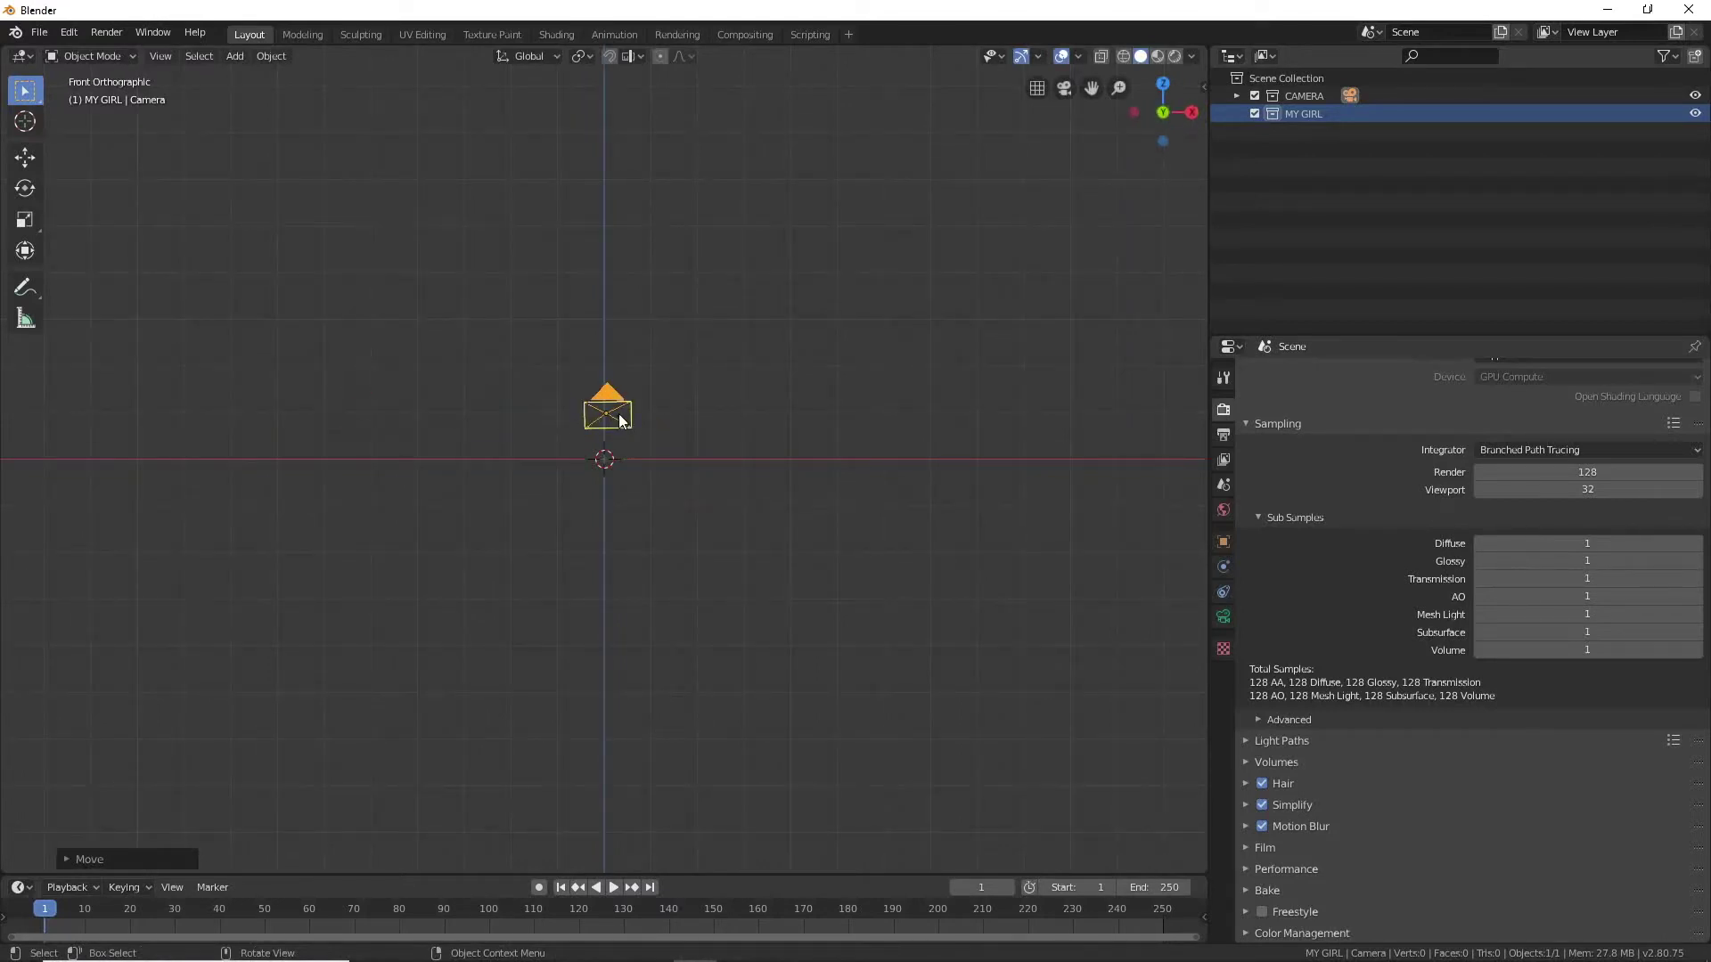
pyautogui.scroll(4, 618, 414)
pyautogui.scroll(2, 620, 417)
pyautogui.press('r')
pyautogui.press('r')
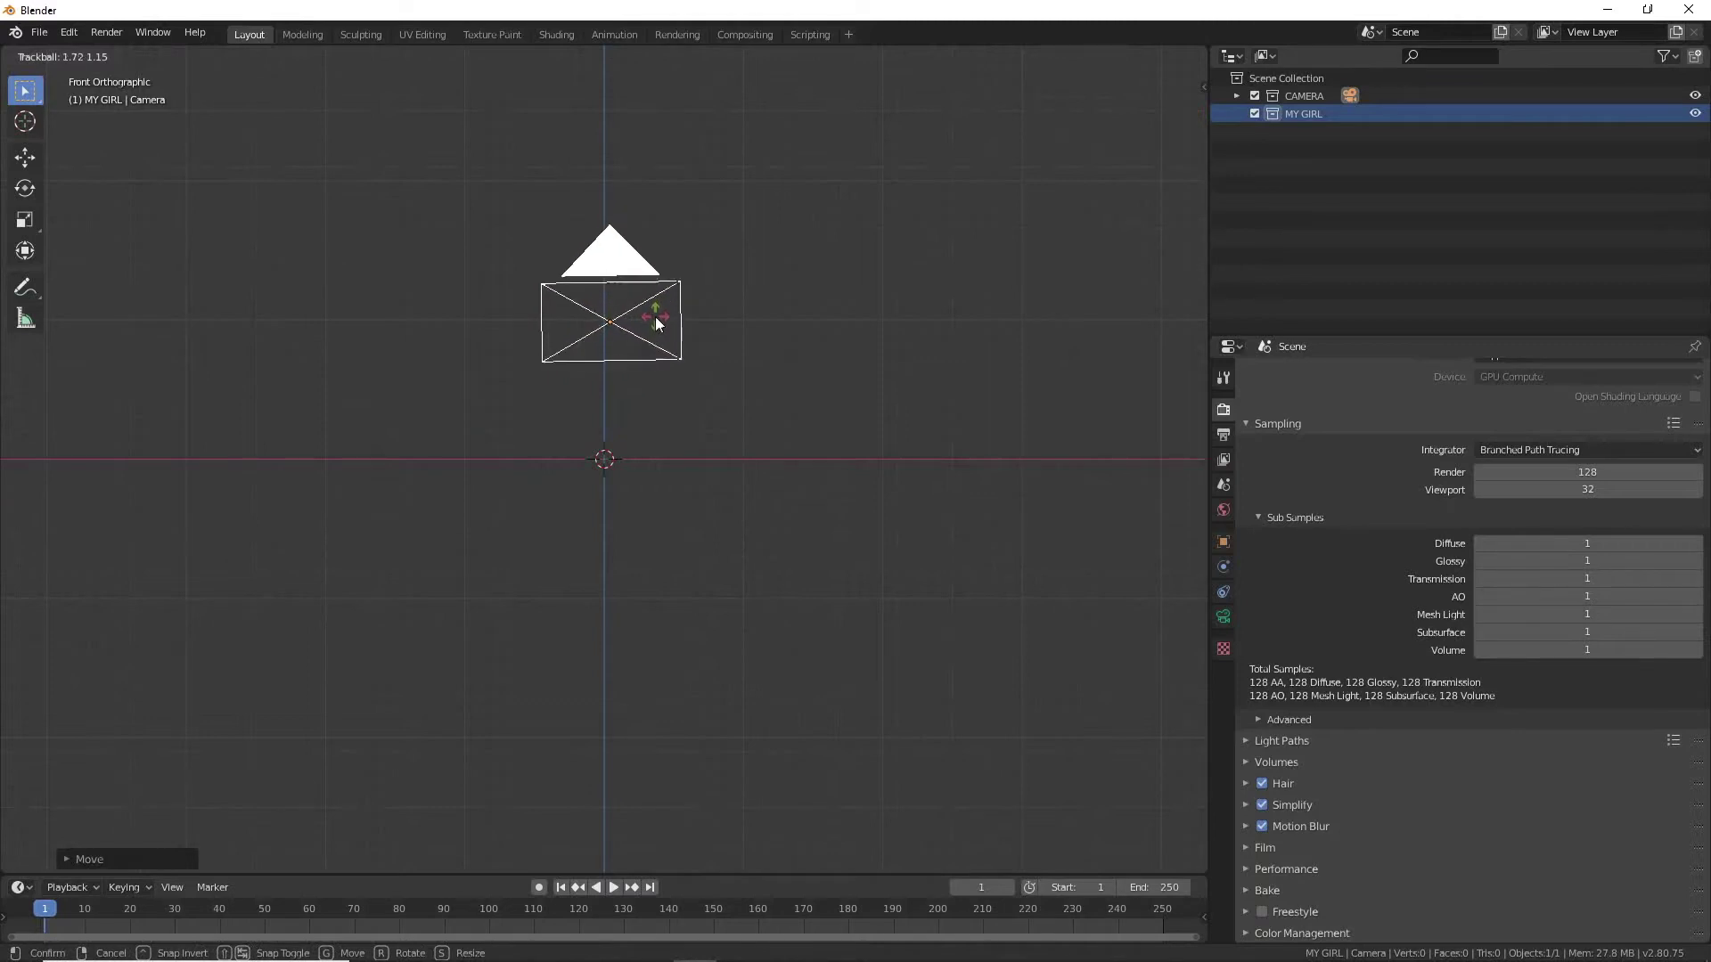
pyautogui.click(655, 317)
pyautogui.press('r')
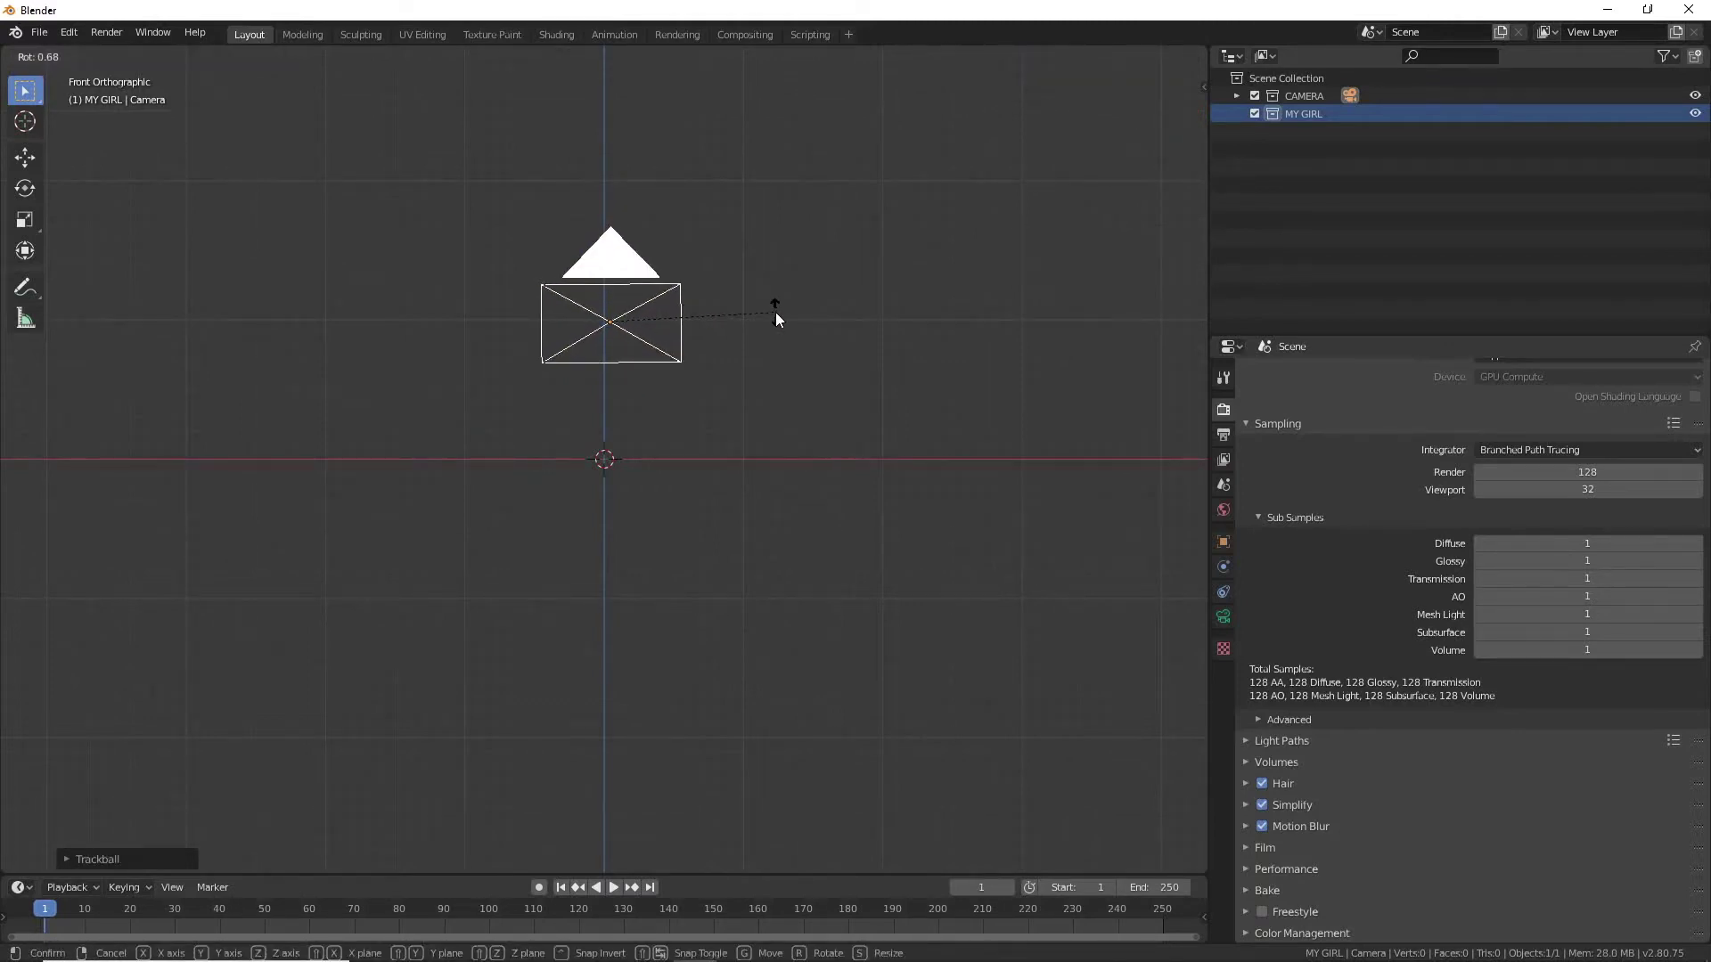
pyautogui.click(775, 313)
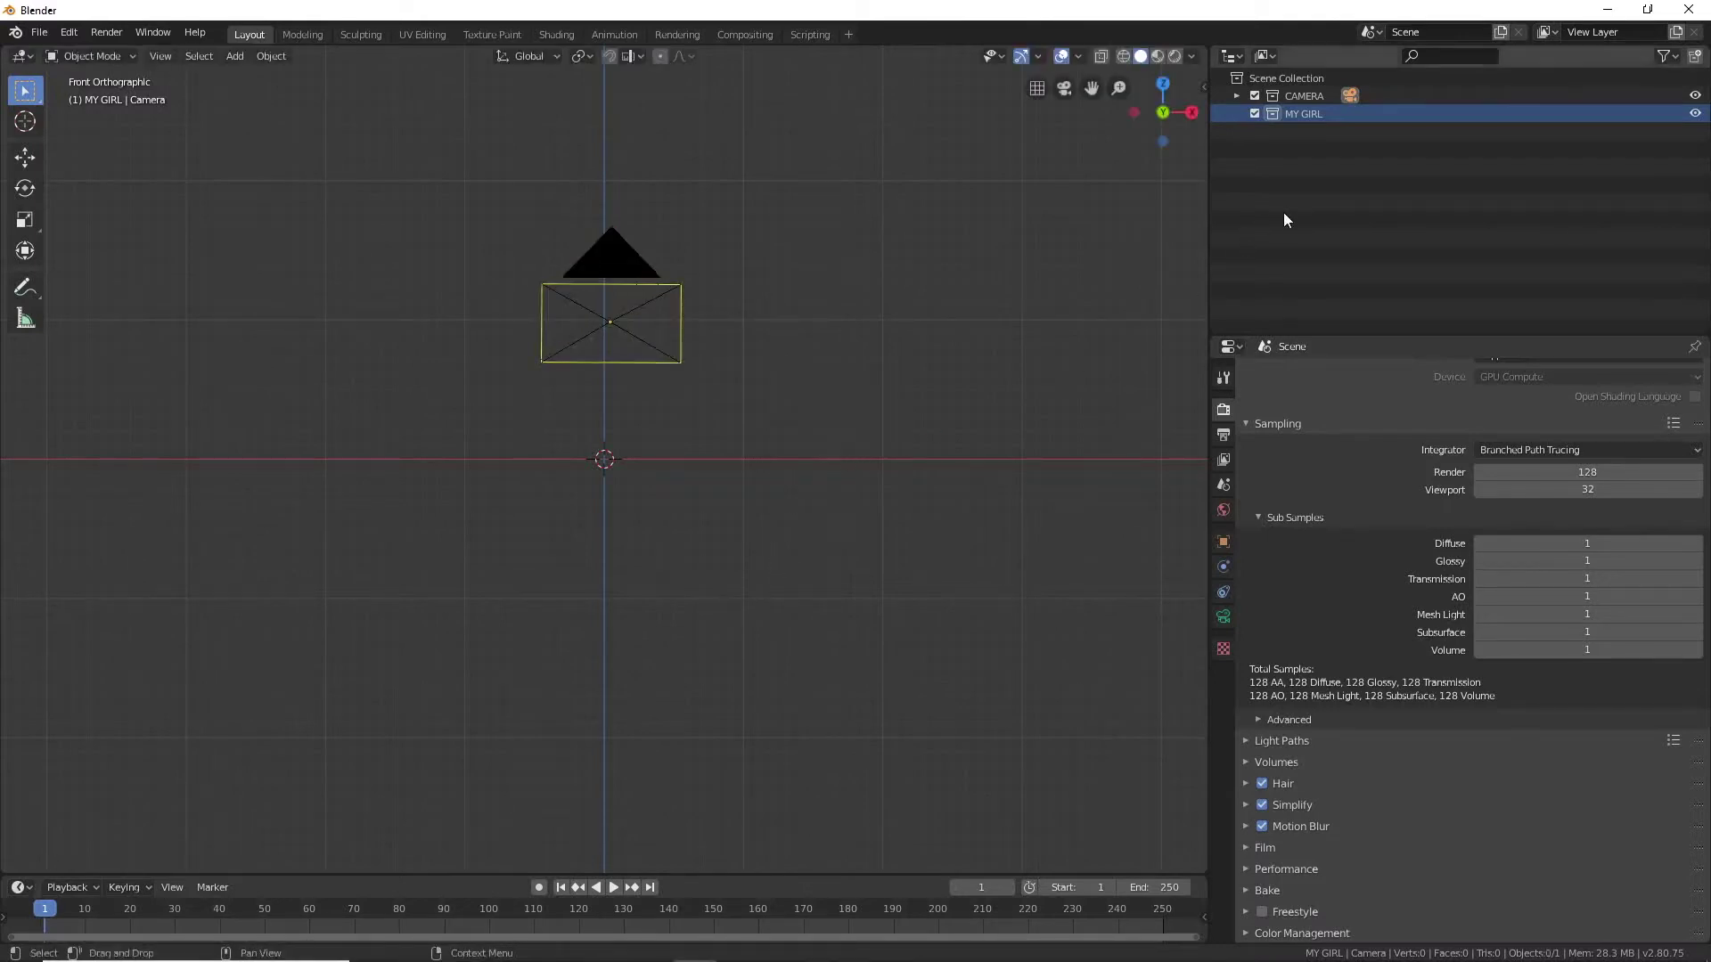
pyautogui.click(1224, 458)
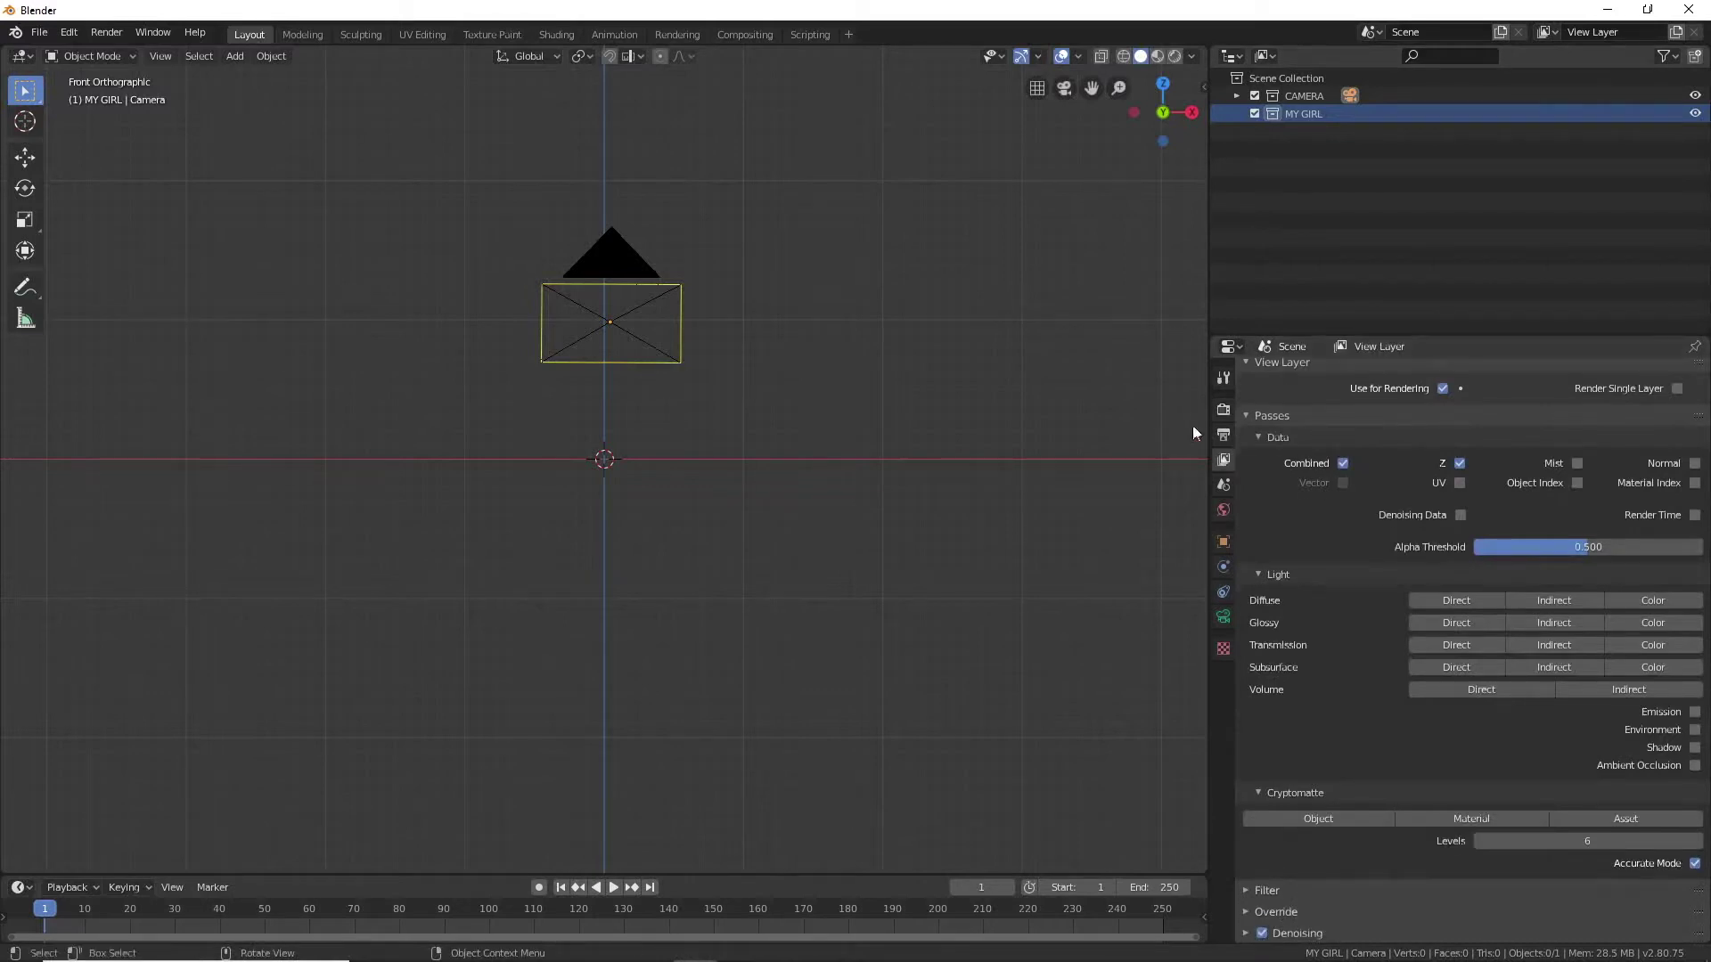
# - Set output colour depth to 16 and resolution to 3000 × 7000 px
pyautogui.click(1223, 434)
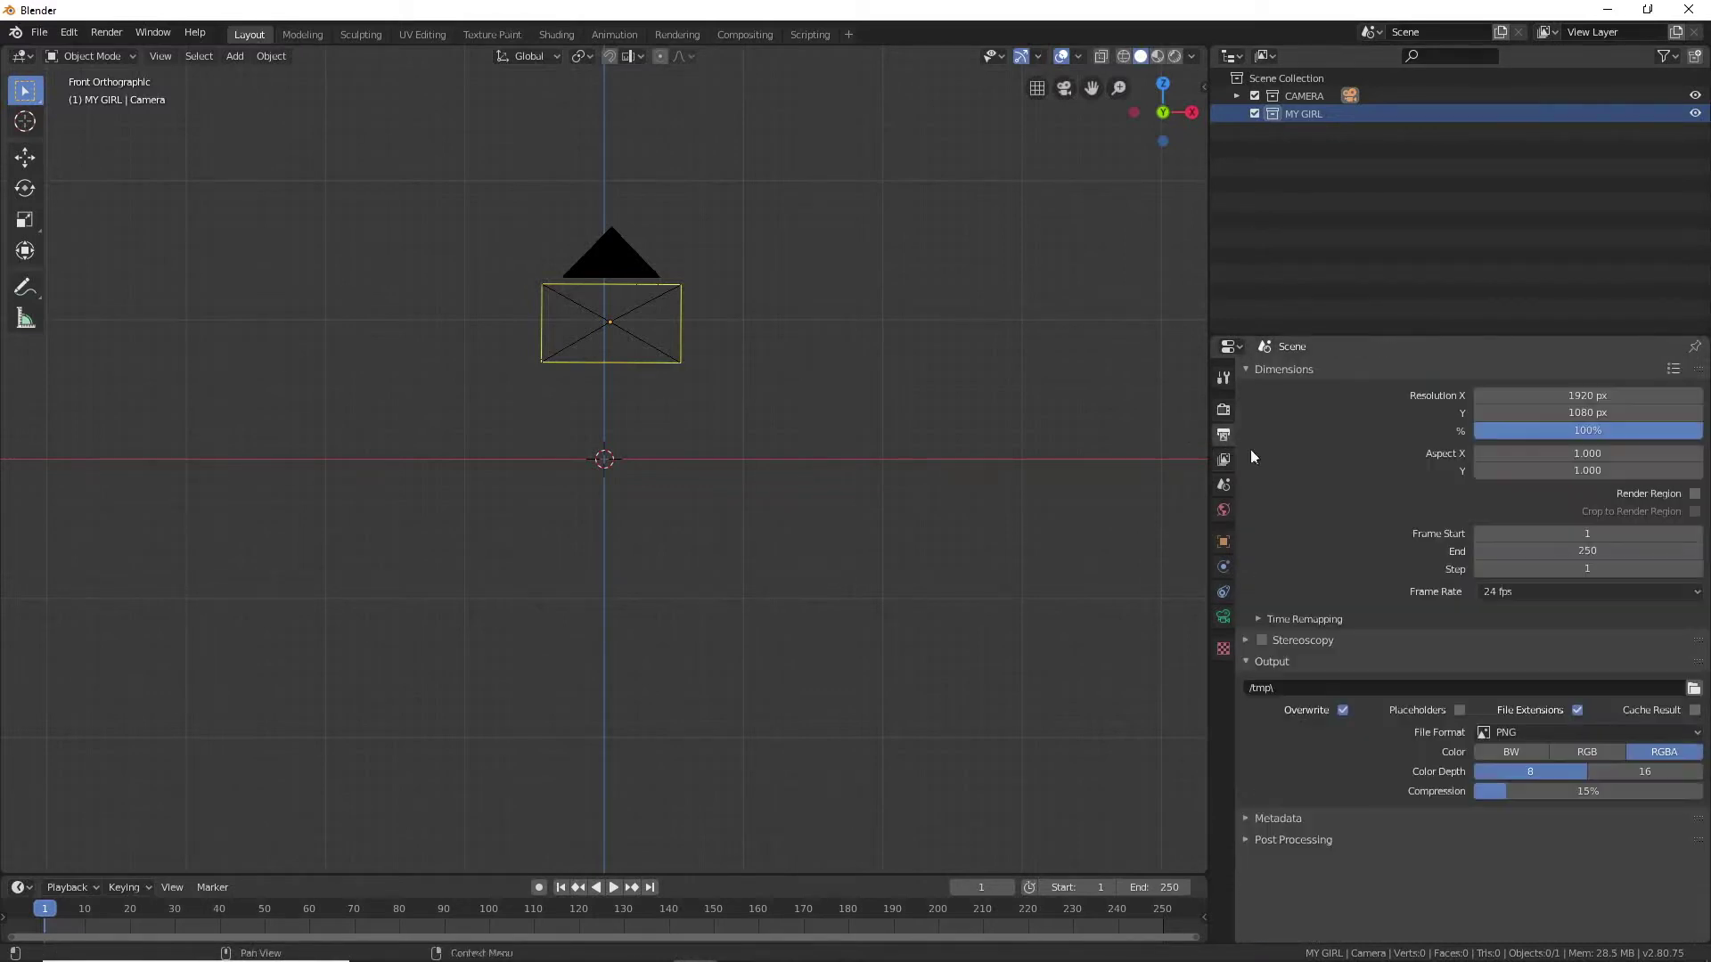
pyautogui.click(1614, 773)
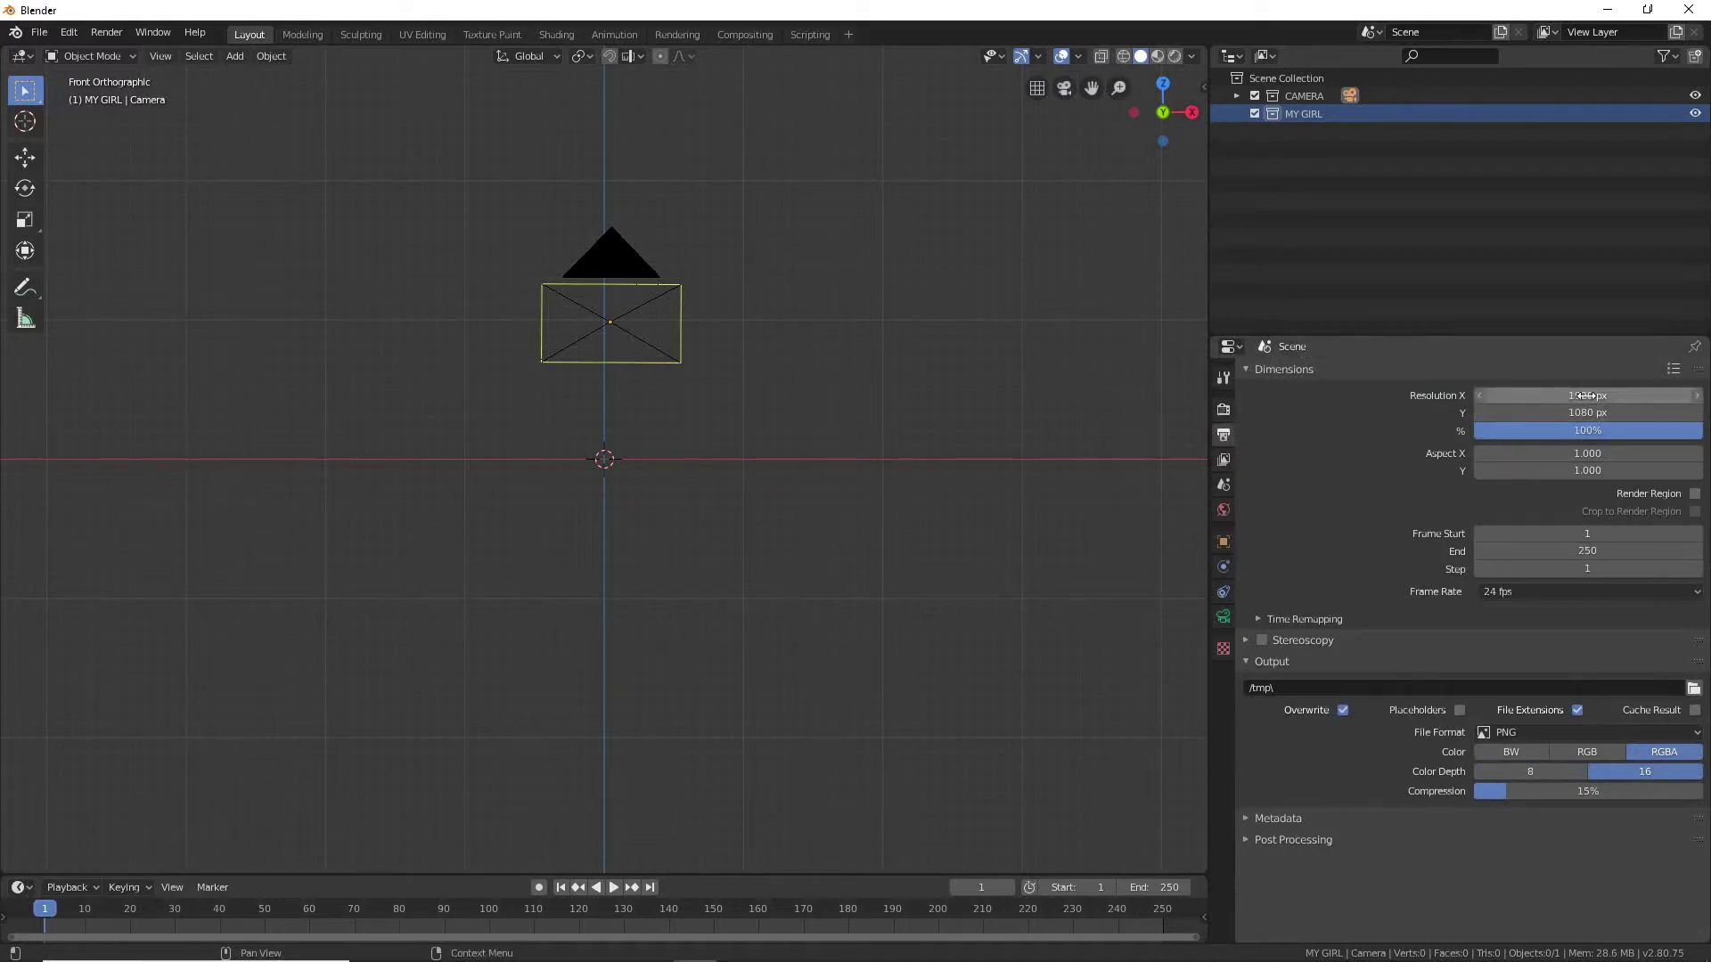
pyautogui.click(1584, 395)
pyautogui.write('3')
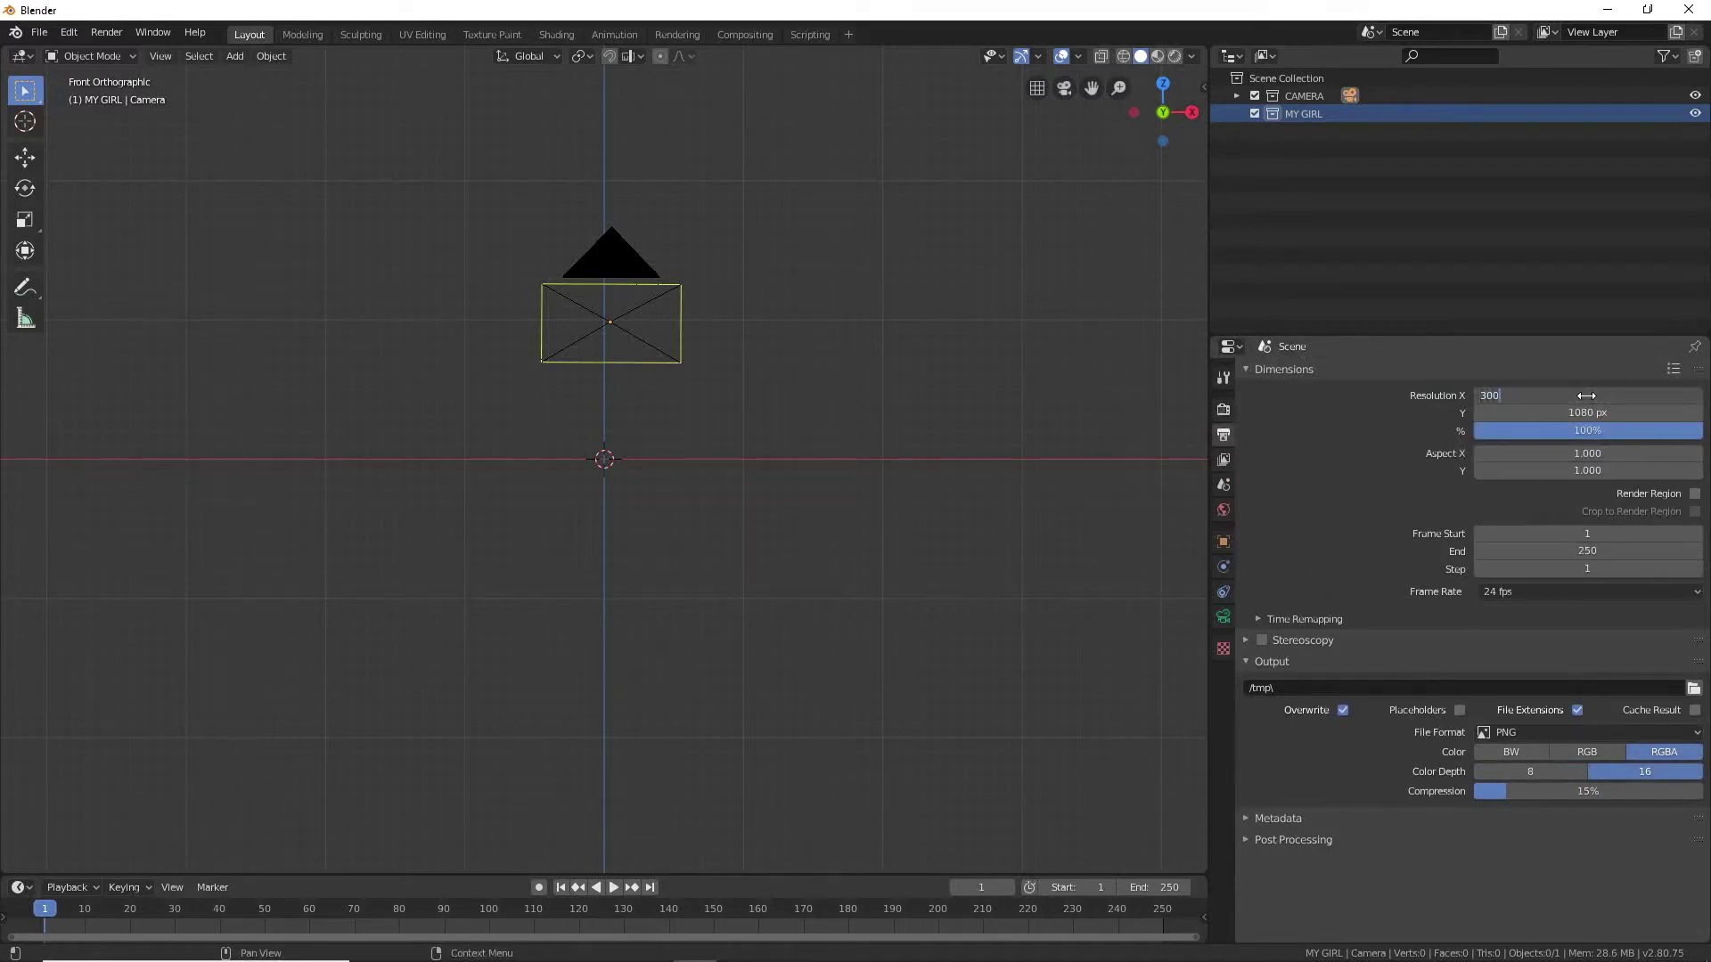
pyautogui.write('0')
pyautogui.press('Return')
pyautogui.click(1577, 417)
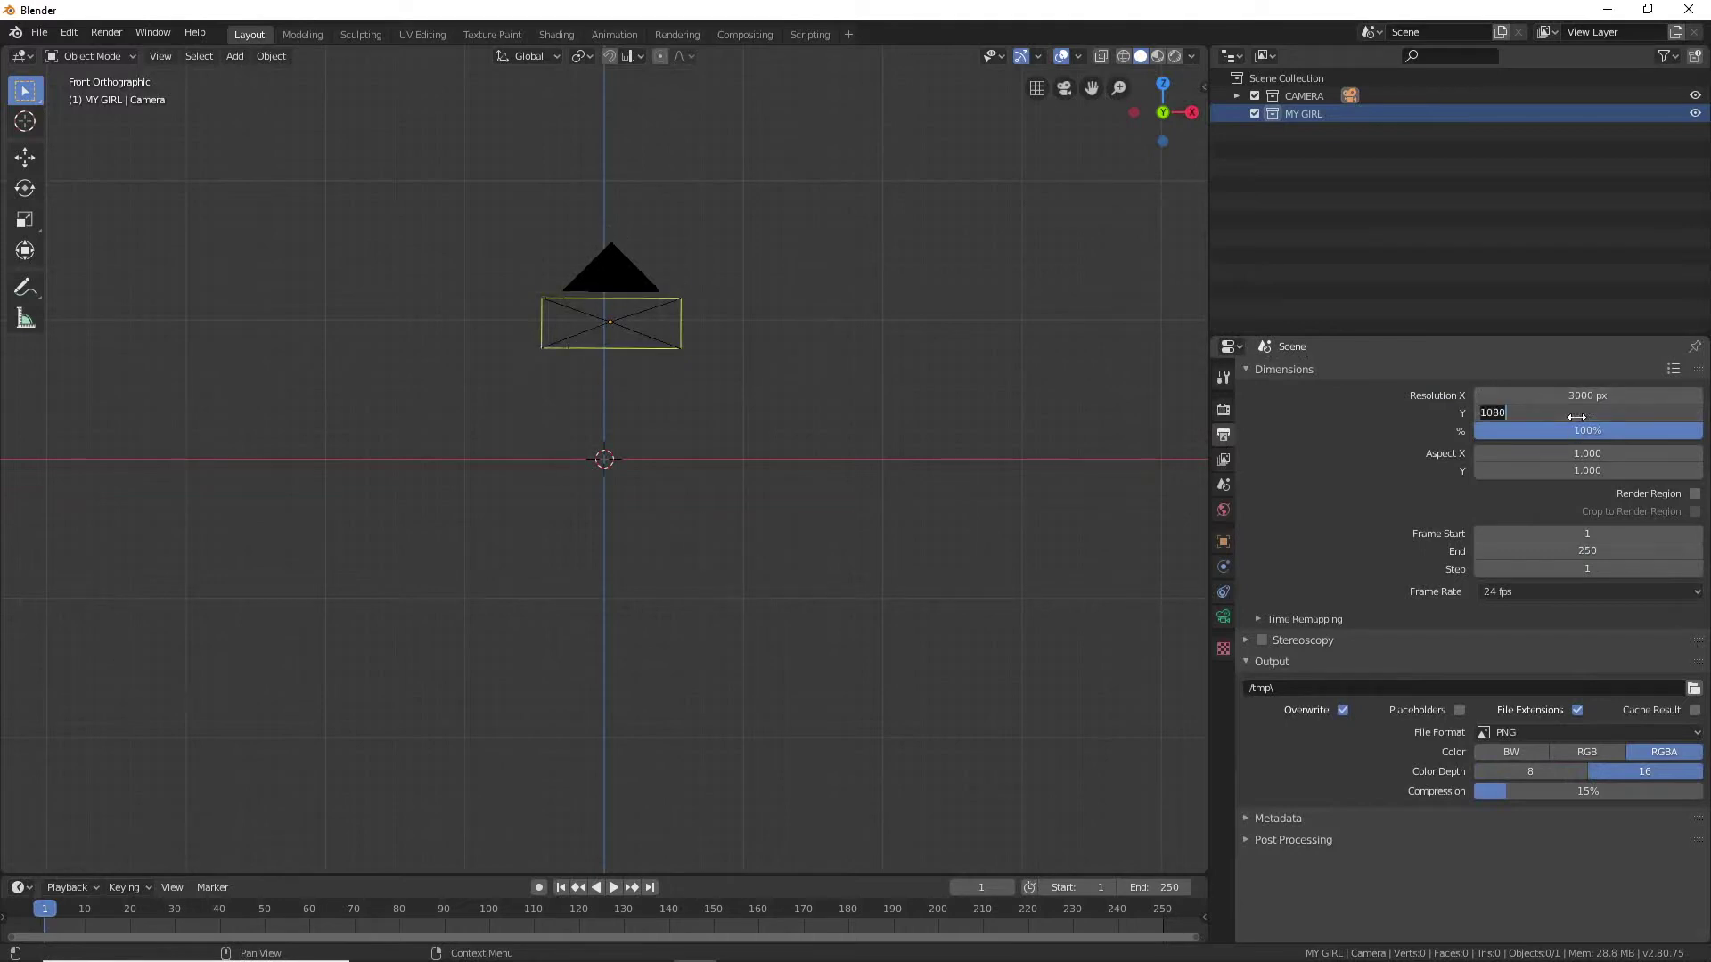
pyautogui.write('7000')
pyautogui.press('Return')
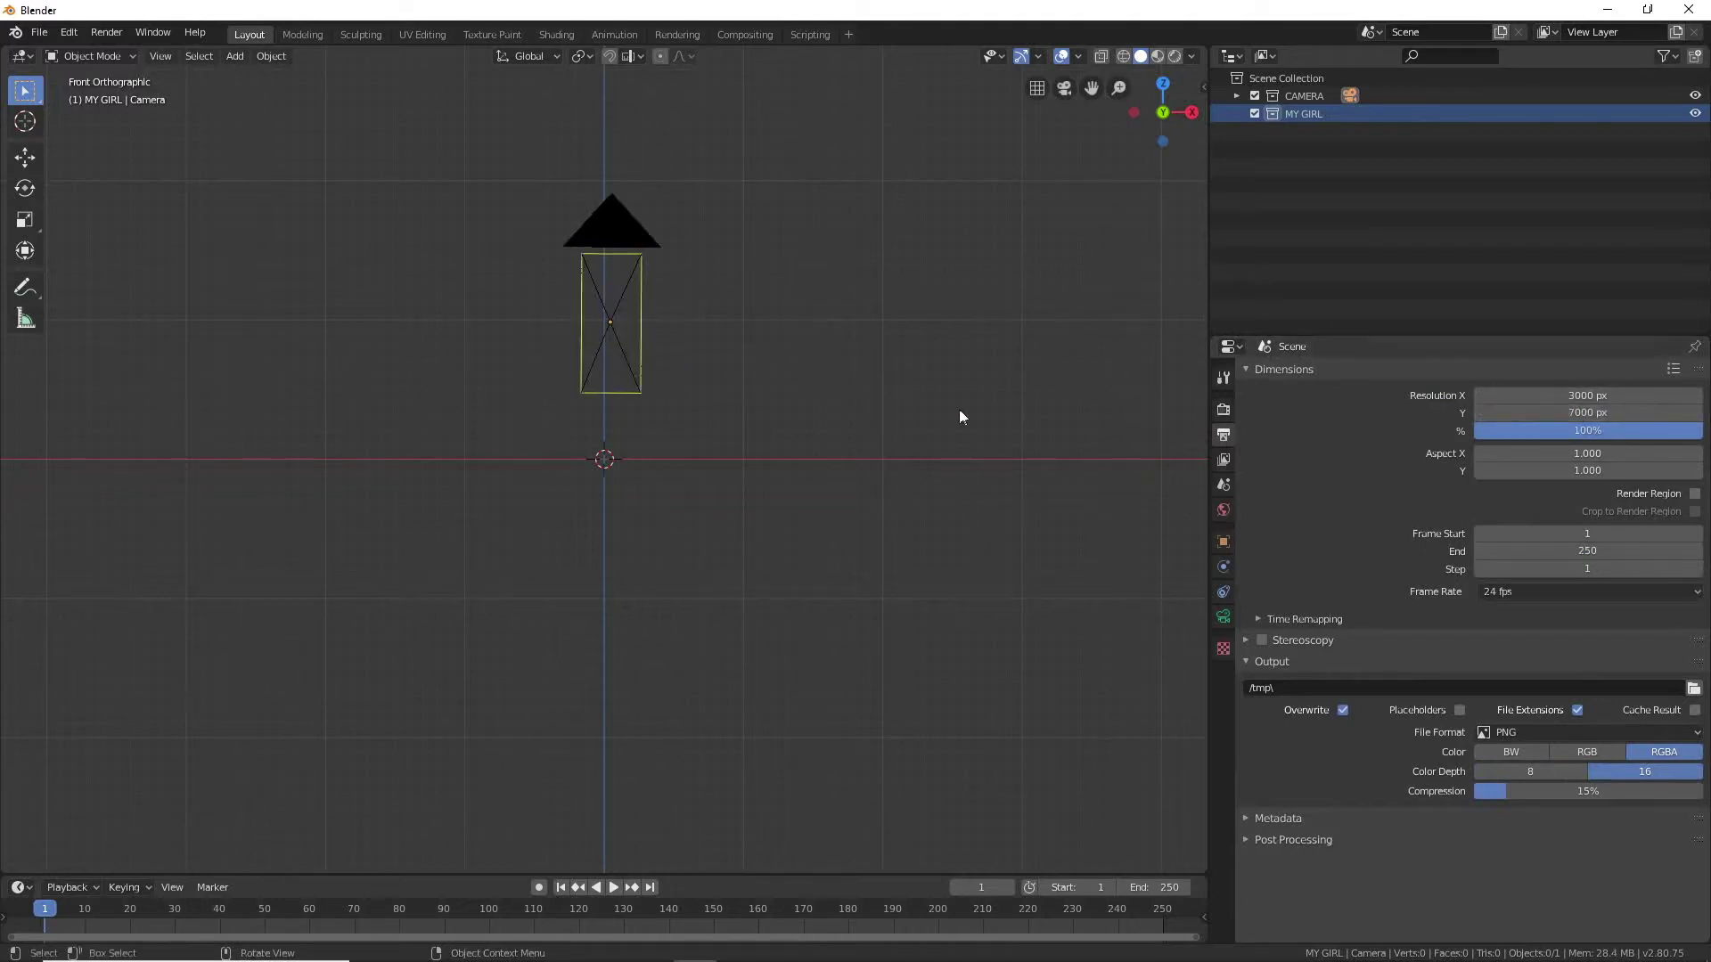
# - Switch the camera's lens type to Orthographic
pyautogui.click(1219, 614)
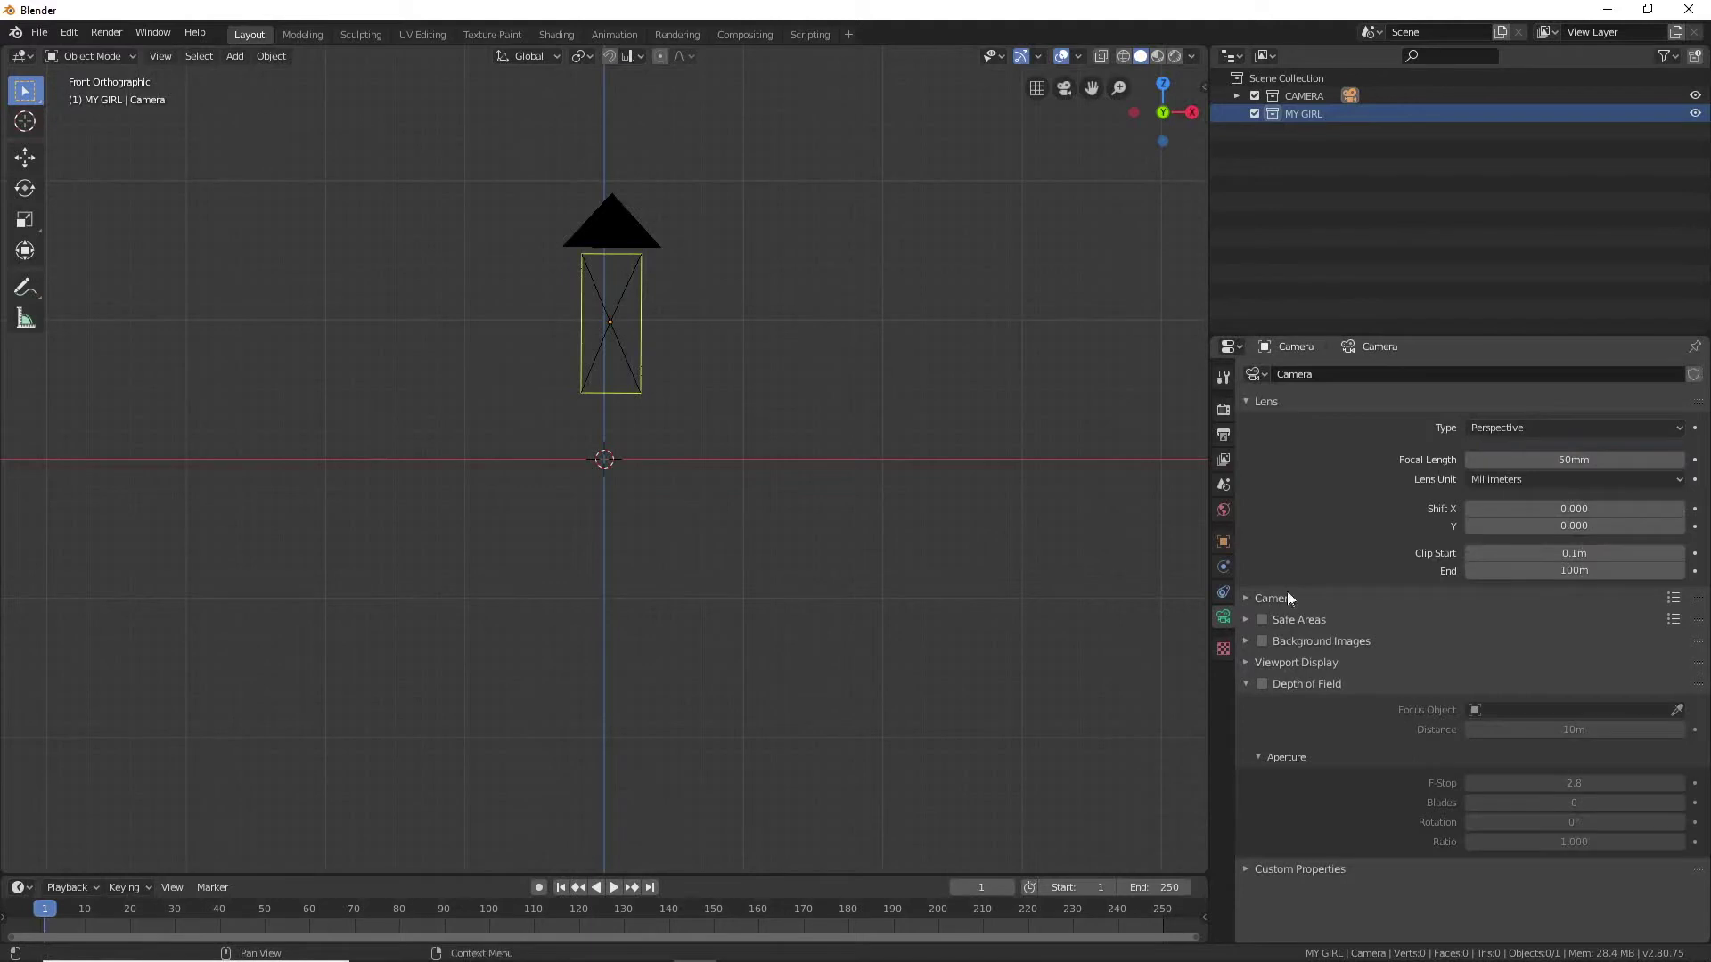
pyautogui.click(1561, 430)
pyautogui.click(1503, 466)
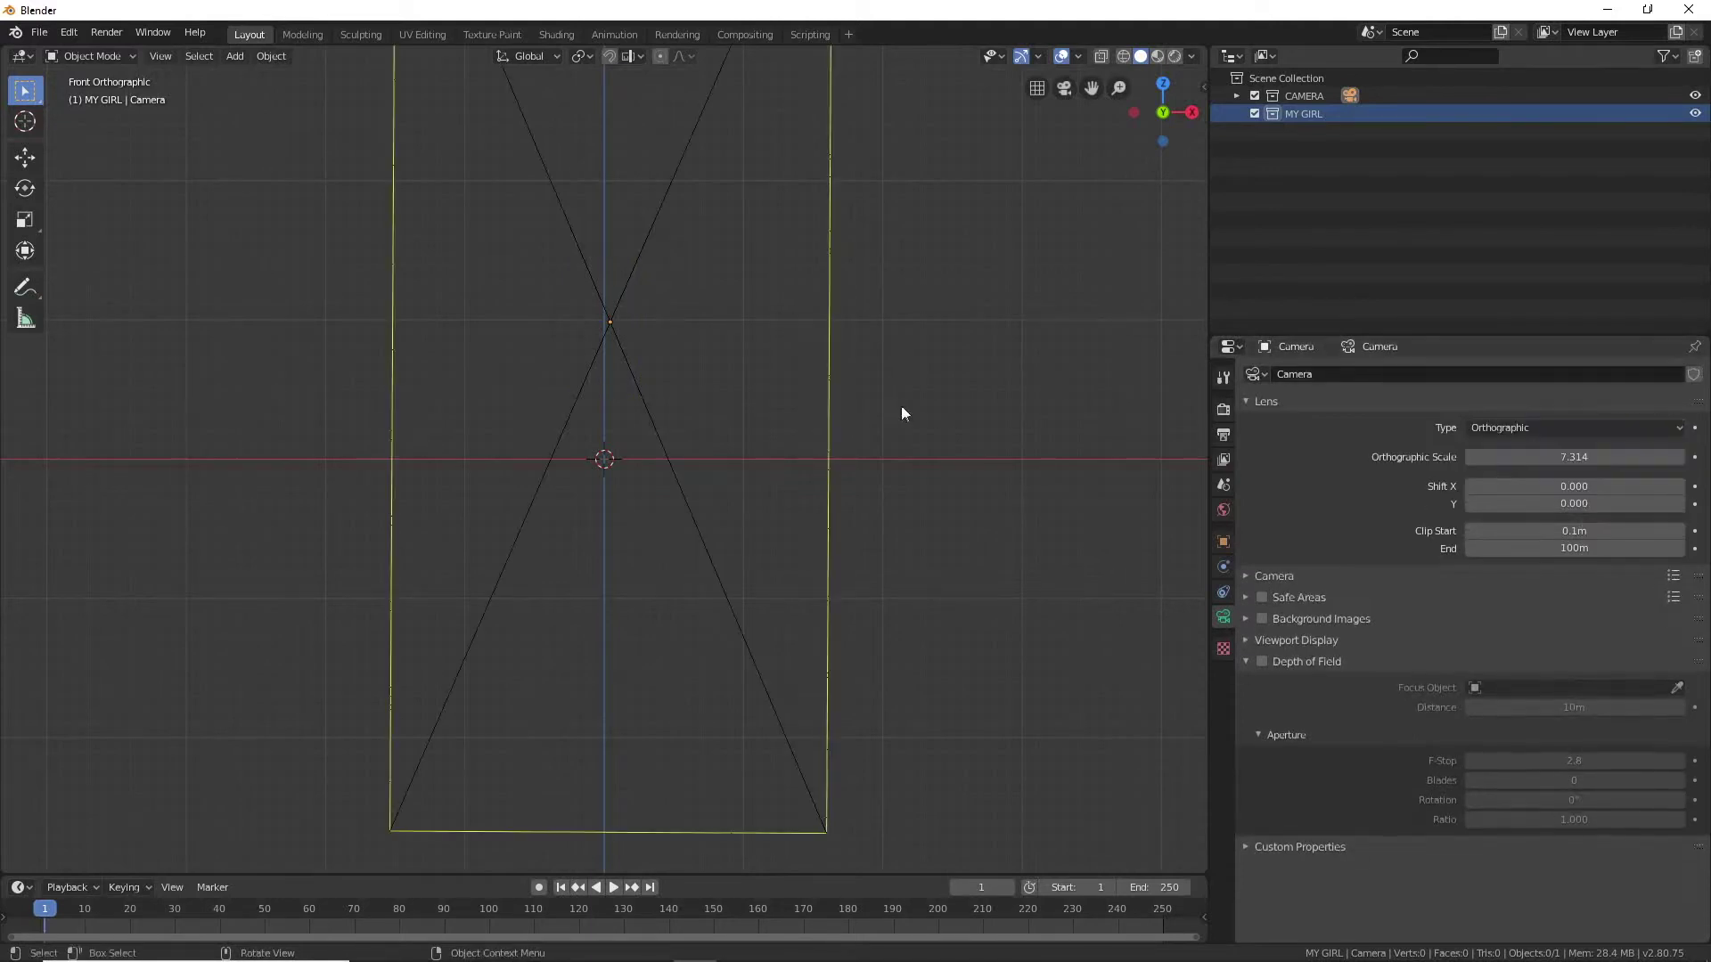
pyautogui.scroll(-2, 858, 358)
pyautogui.scroll(-3, 857, 360)
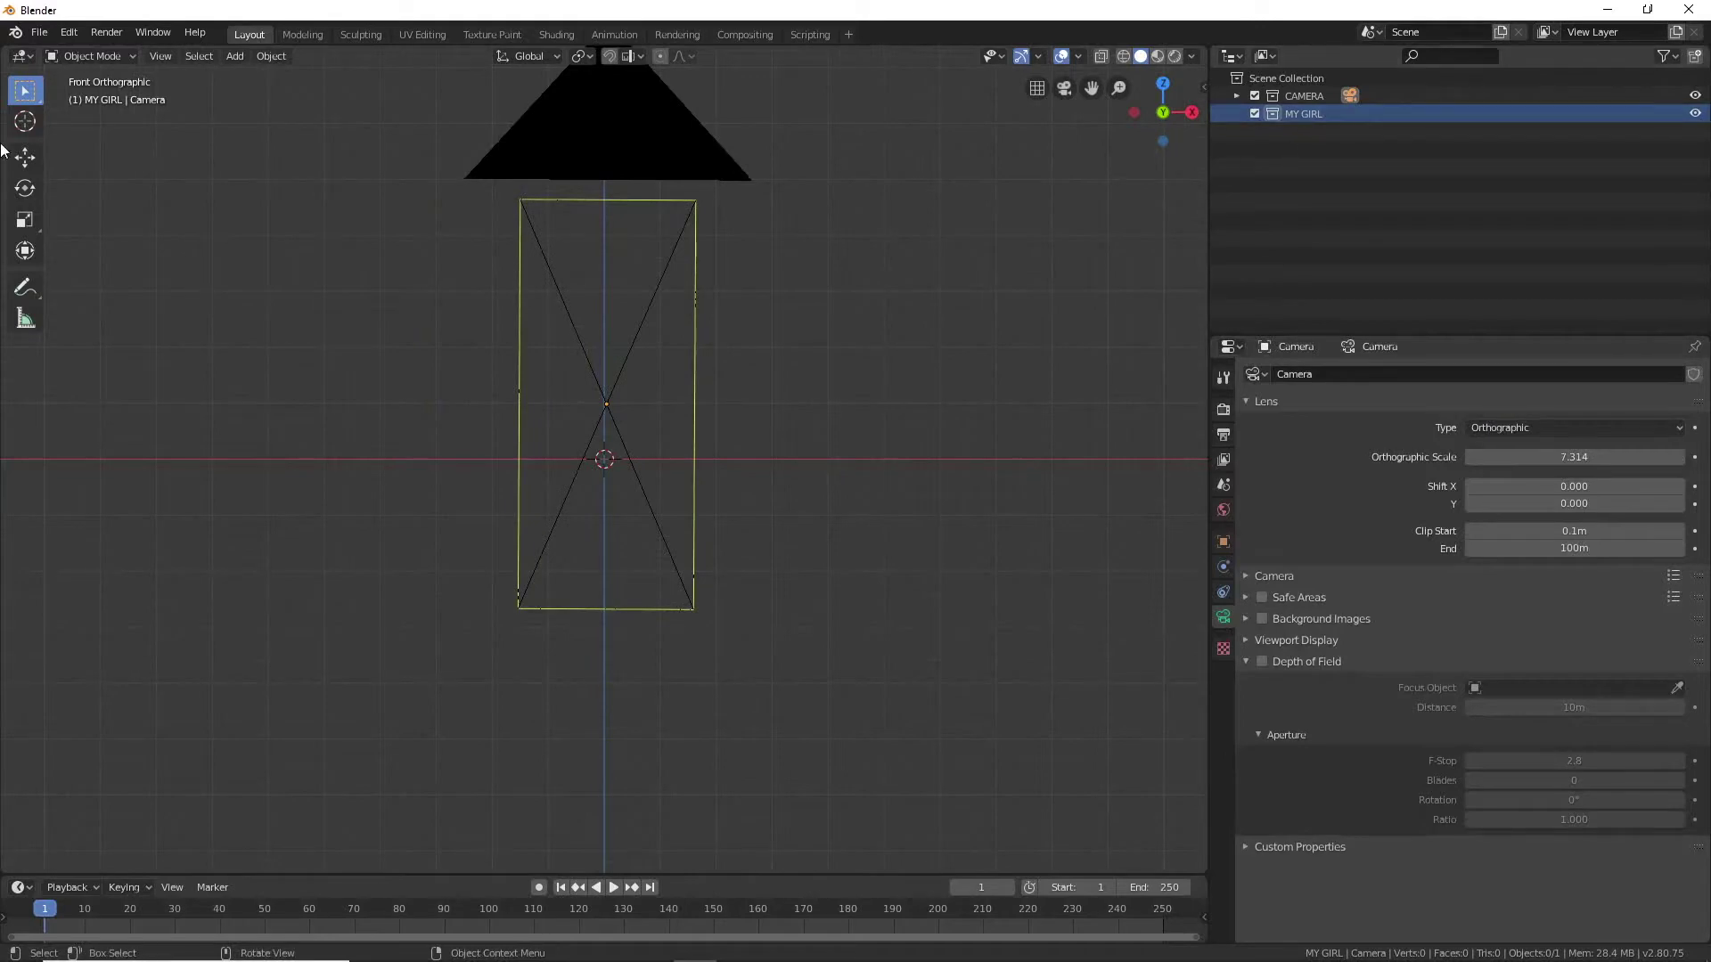
pyautogui.click(39, 32)
pyautogui.moveTo(67, 272)
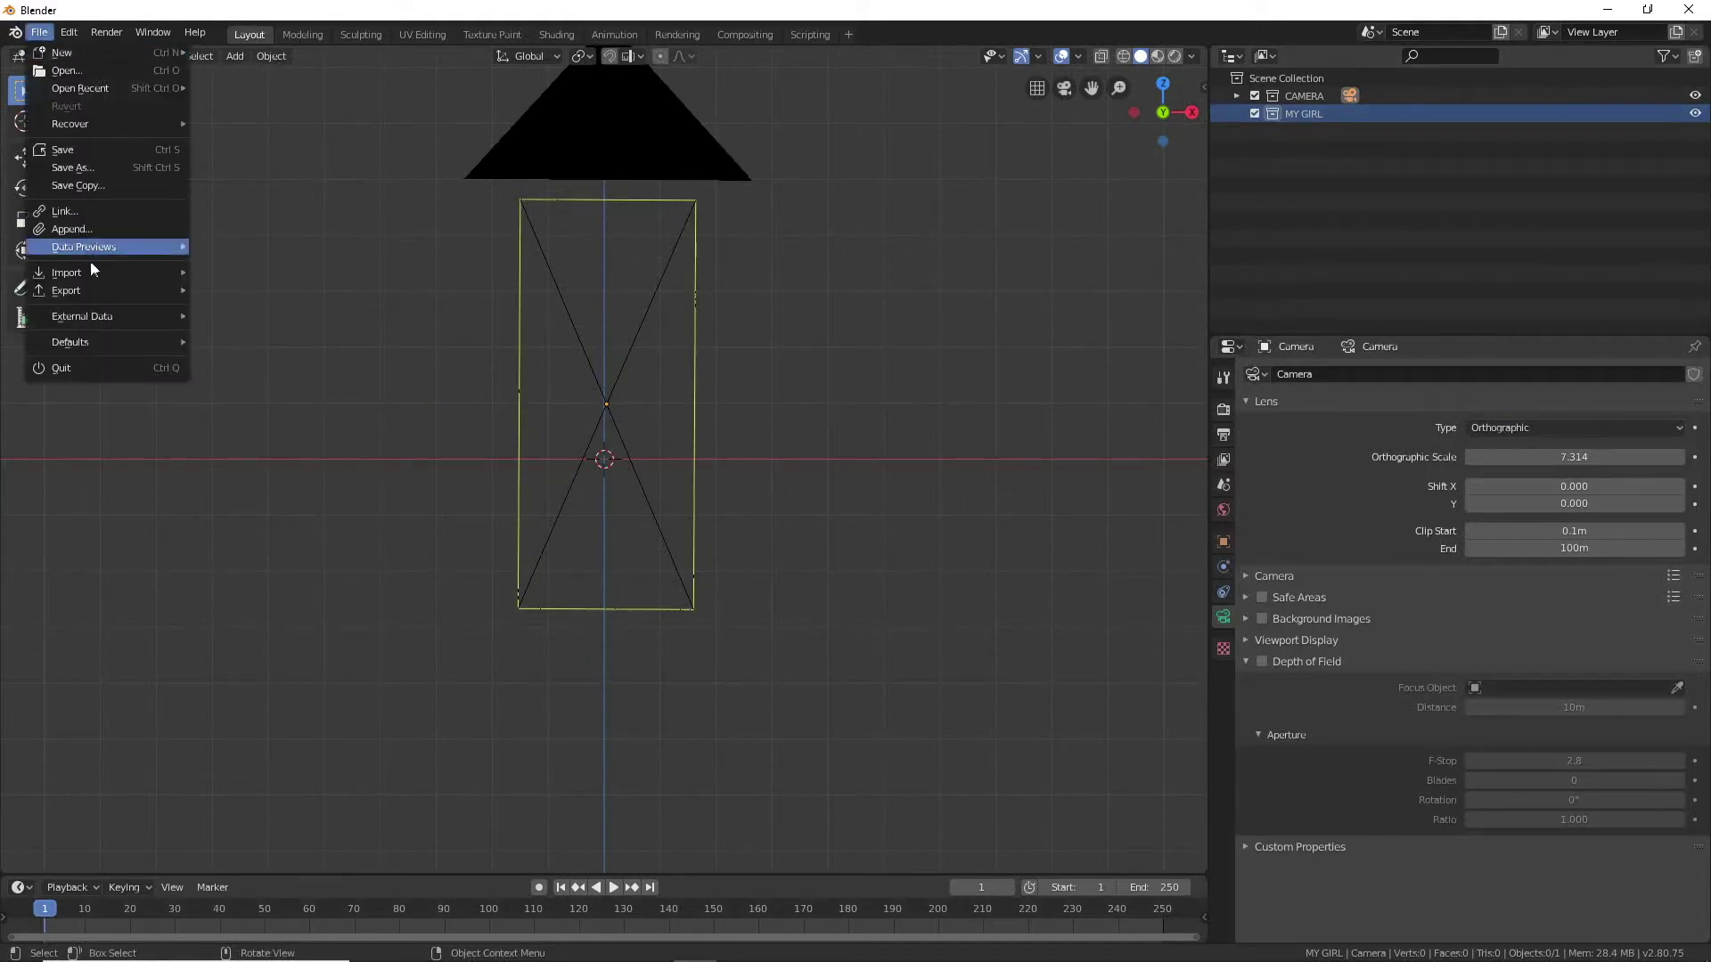
# - Import the rigged swimsuit character and select her mesh under the rig
pyautogui.click(238, 308)
pyautogui.scroll(1, 745, 536)
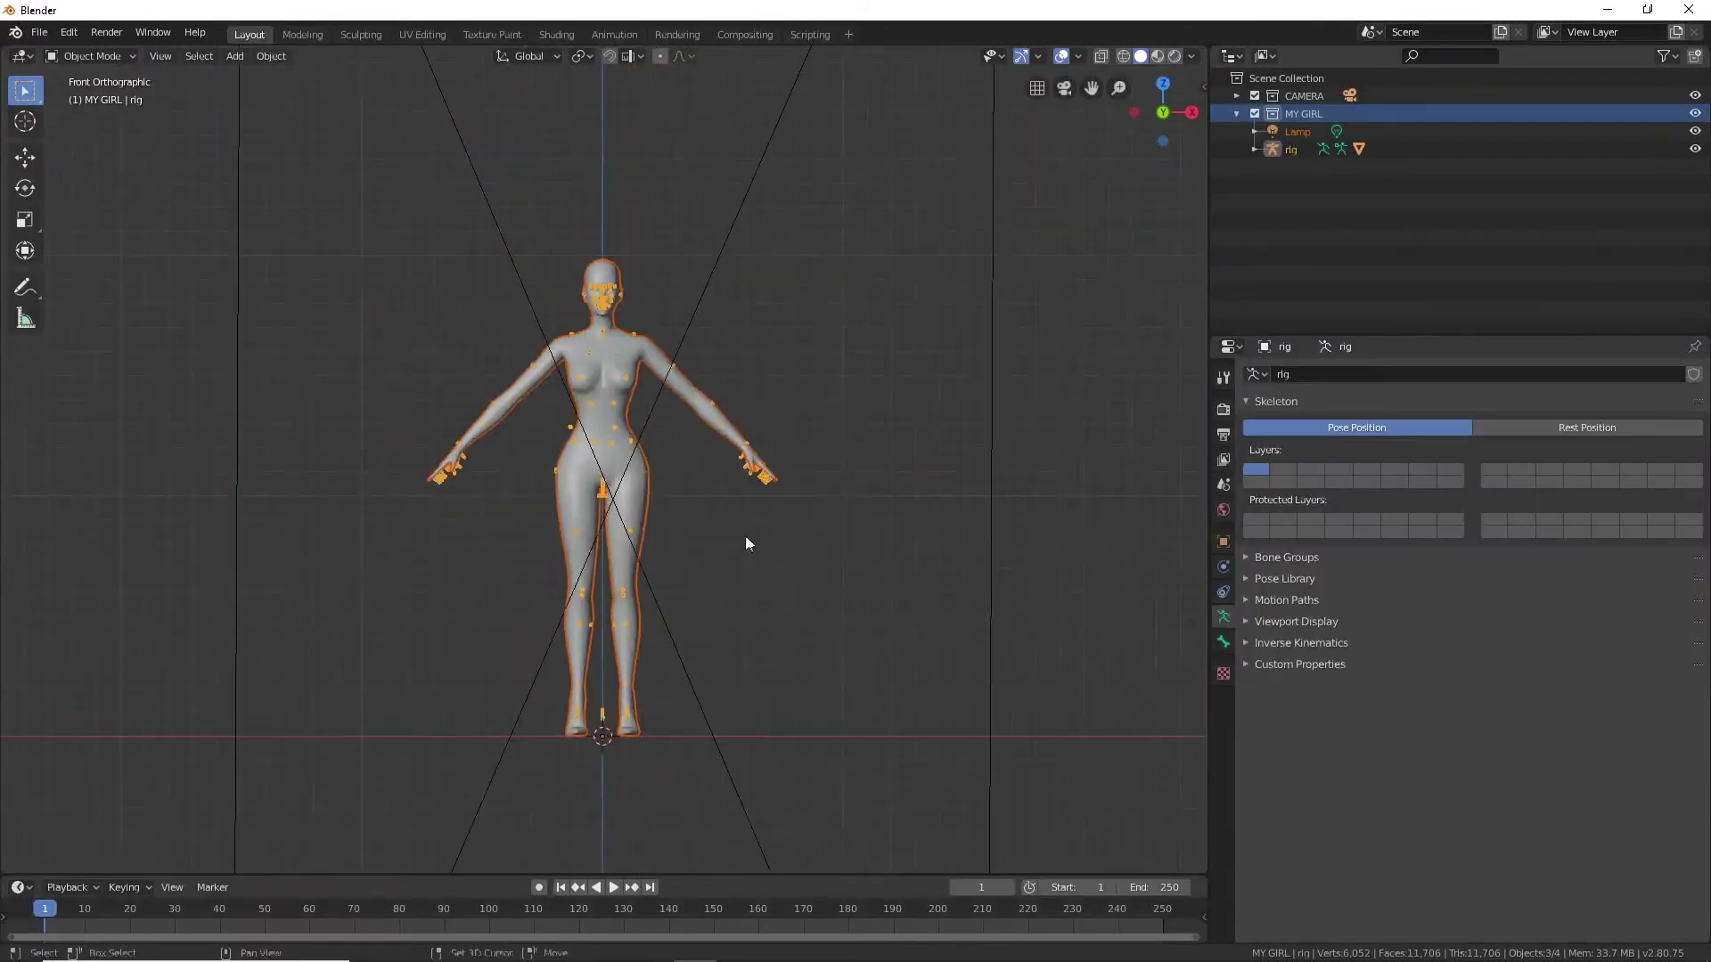
pyautogui.scroll(3, 717, 271)
pyautogui.click(1346, 185)
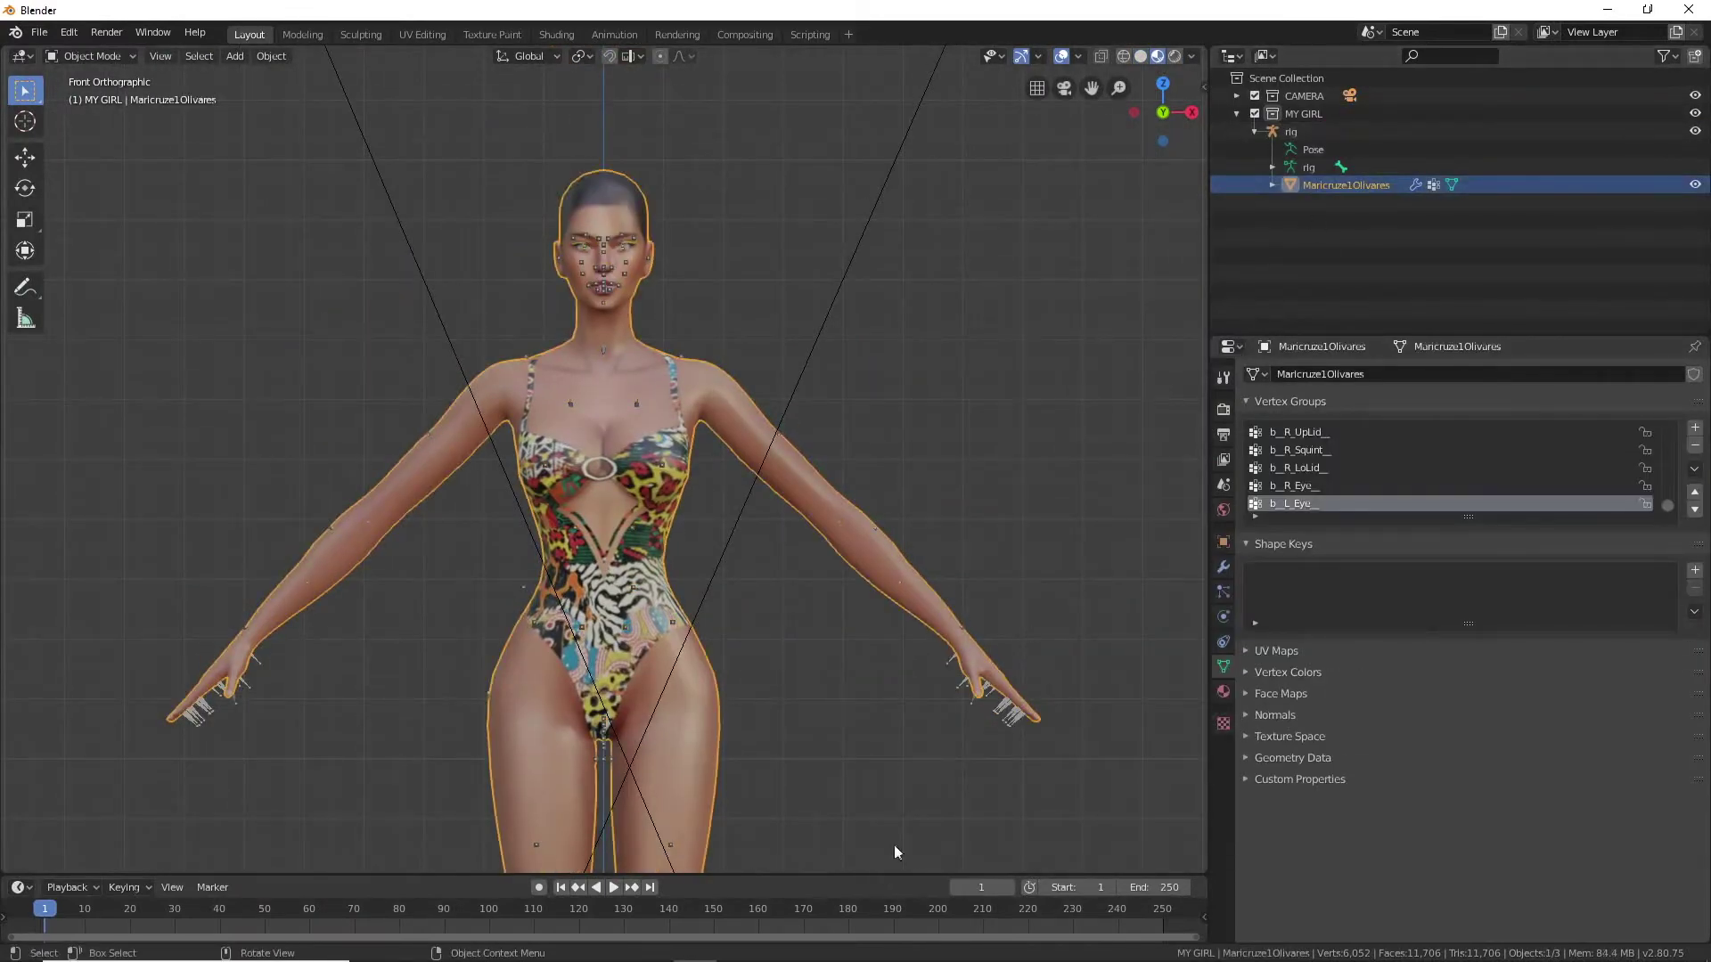
# - In the Shader Editor, insert a Mix Shader before the output and connect a Transparent BSDF into it
pyautogui.moveTo(891, 875); pyautogui.dragTo(891, 414)
pyautogui.click(20, 425)
pyautogui.click(65, 550)
pyautogui.scroll(3, 760, 672)
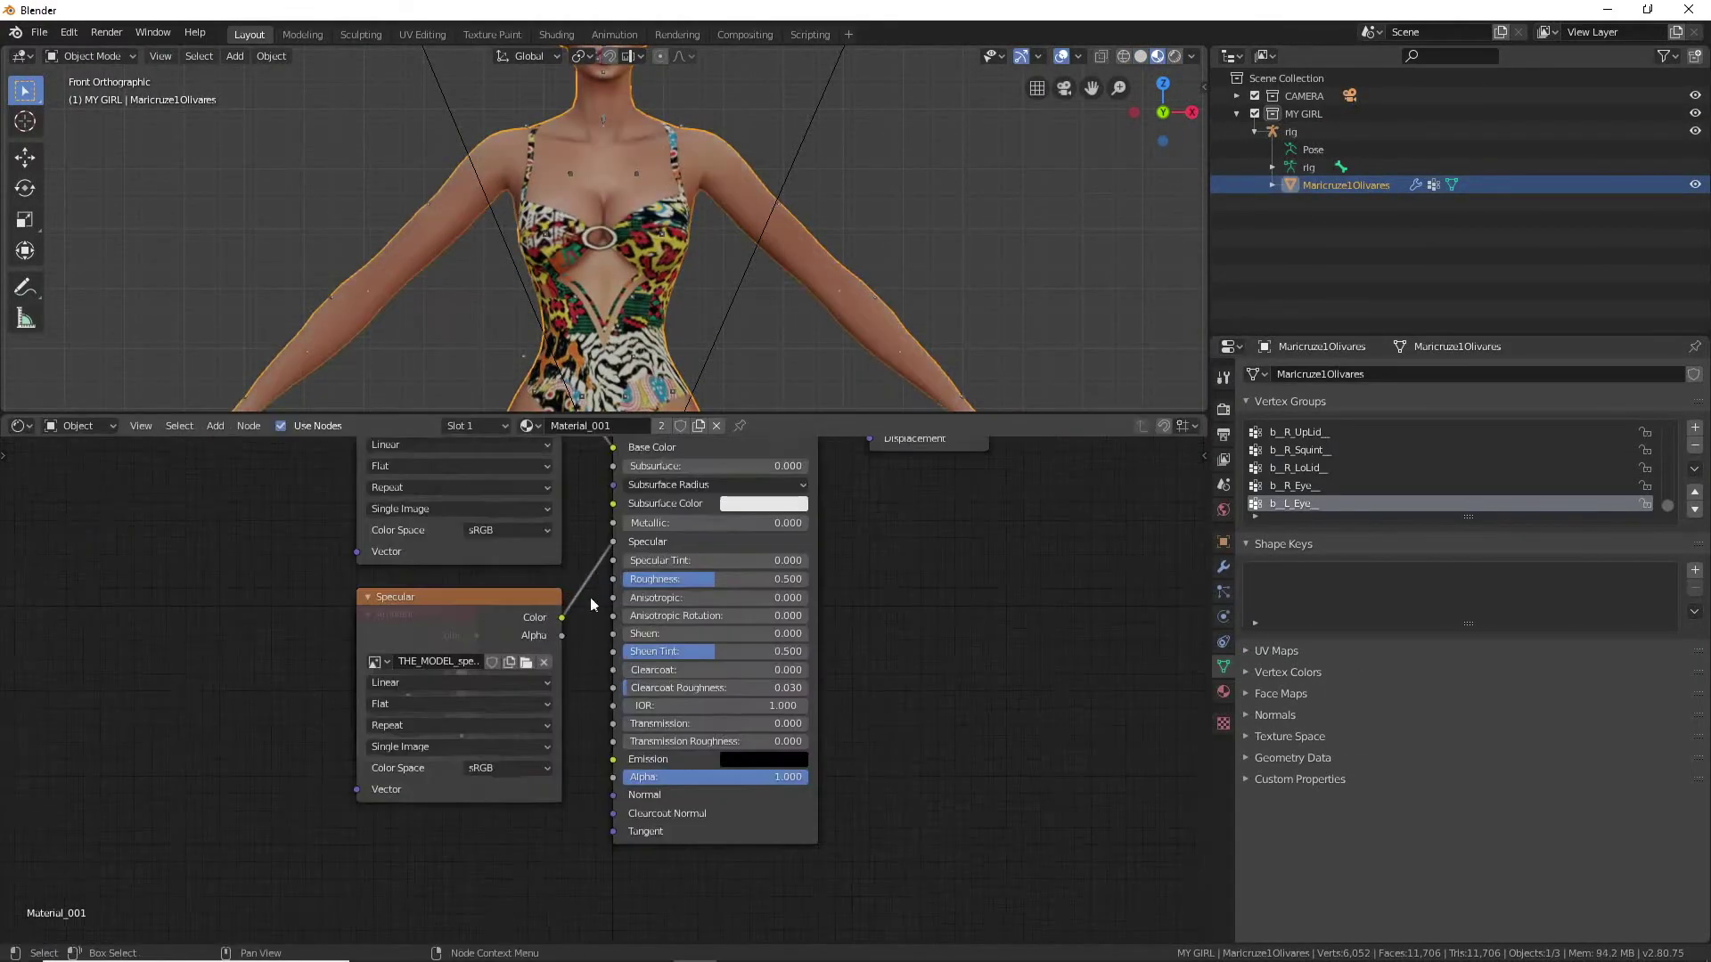
pyautogui.click(215, 426)
pyautogui.click(356, 632)
pyautogui.click(926, 615)
pyautogui.click(215, 426)
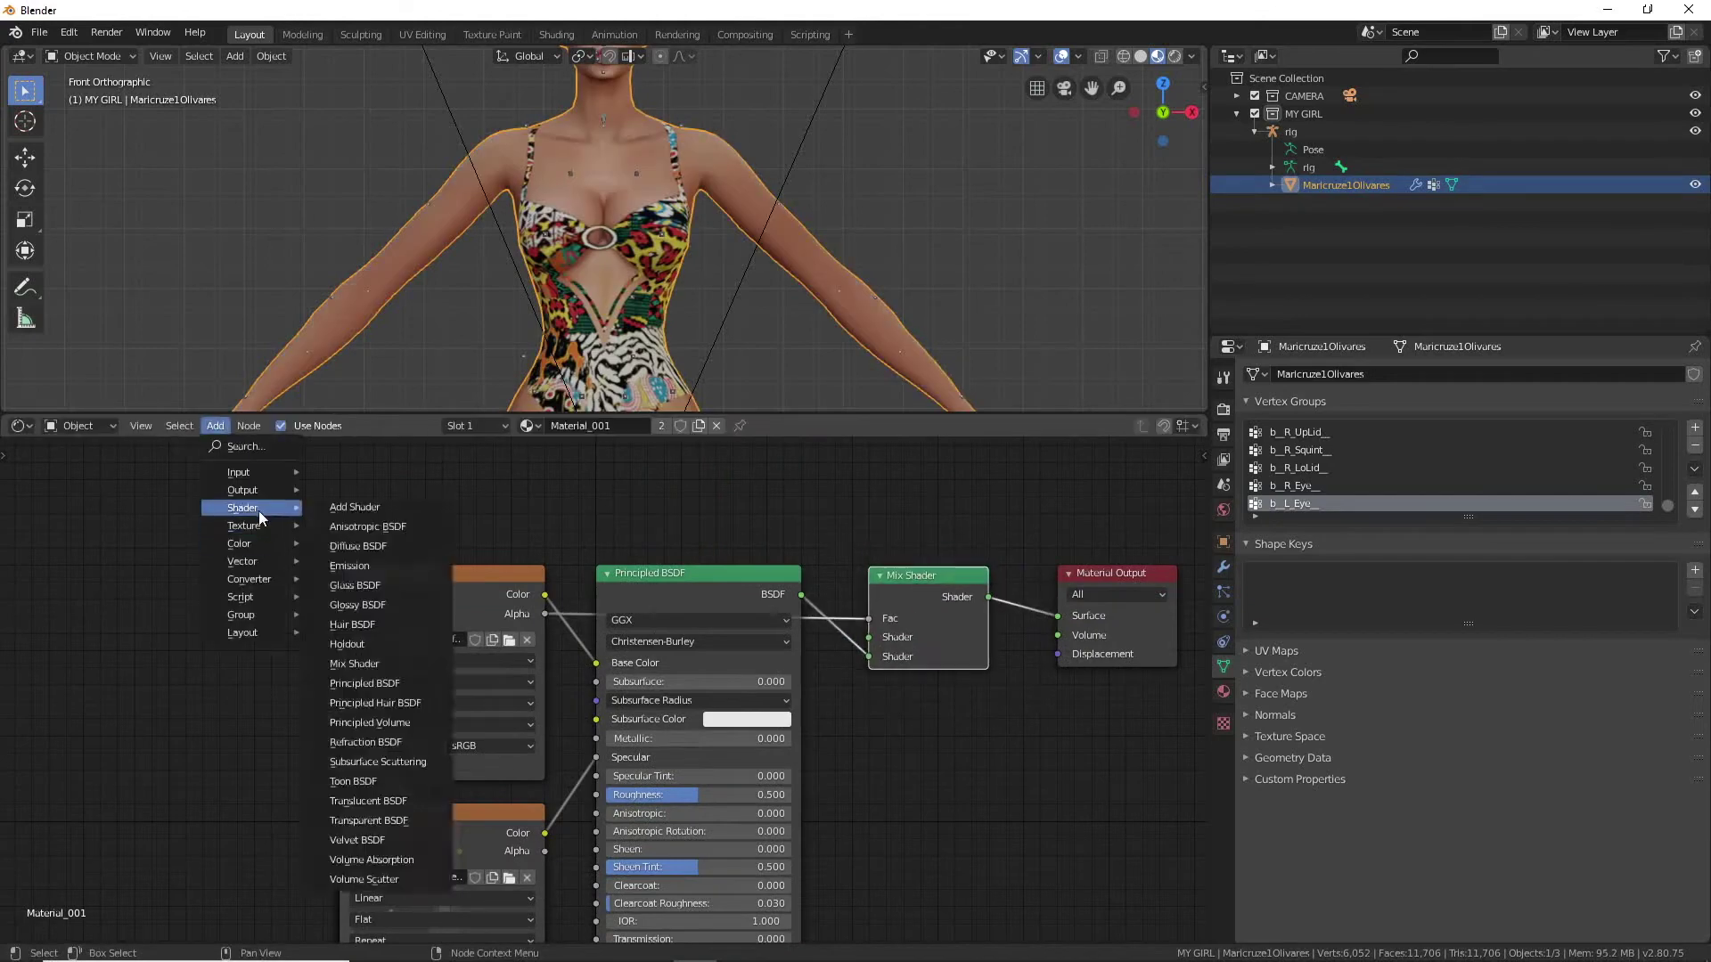
pyautogui.click(365, 811)
pyautogui.click(709, 521)
pyautogui.moveTo(769, 518); pyautogui.dragTo(806, 566)
# - Collapse the node editor and frame the whole character in the 3D view
pyautogui.moveTo(806, 415); pyautogui.dragTo(807, 923)
pyautogui.scroll(-2, 768, 579)
pyautogui.scroll(-2, 768, 579)
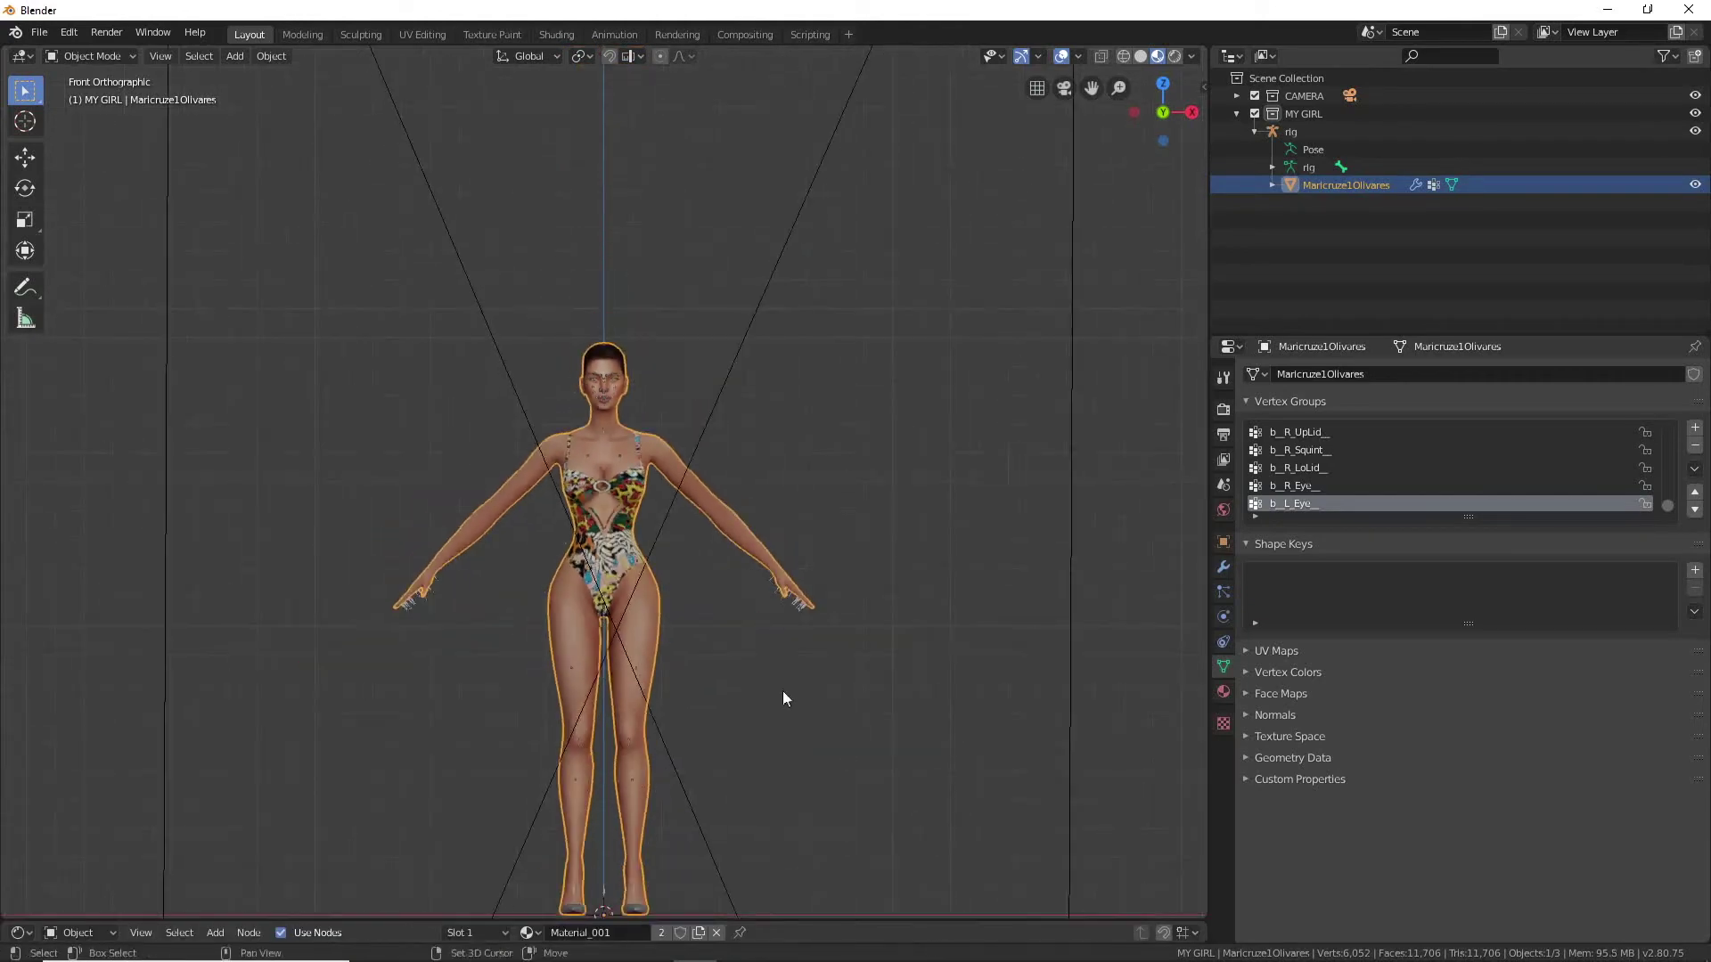
pyautogui.keyDown('shift'); pyautogui.moveTo(782, 690); pyautogui.dragTo(819, 586, button='middle'); pyautogui.keyUp('shift')
pyautogui.scroll(2, 819, 584)
pyautogui.scroll(1, 859, 463)
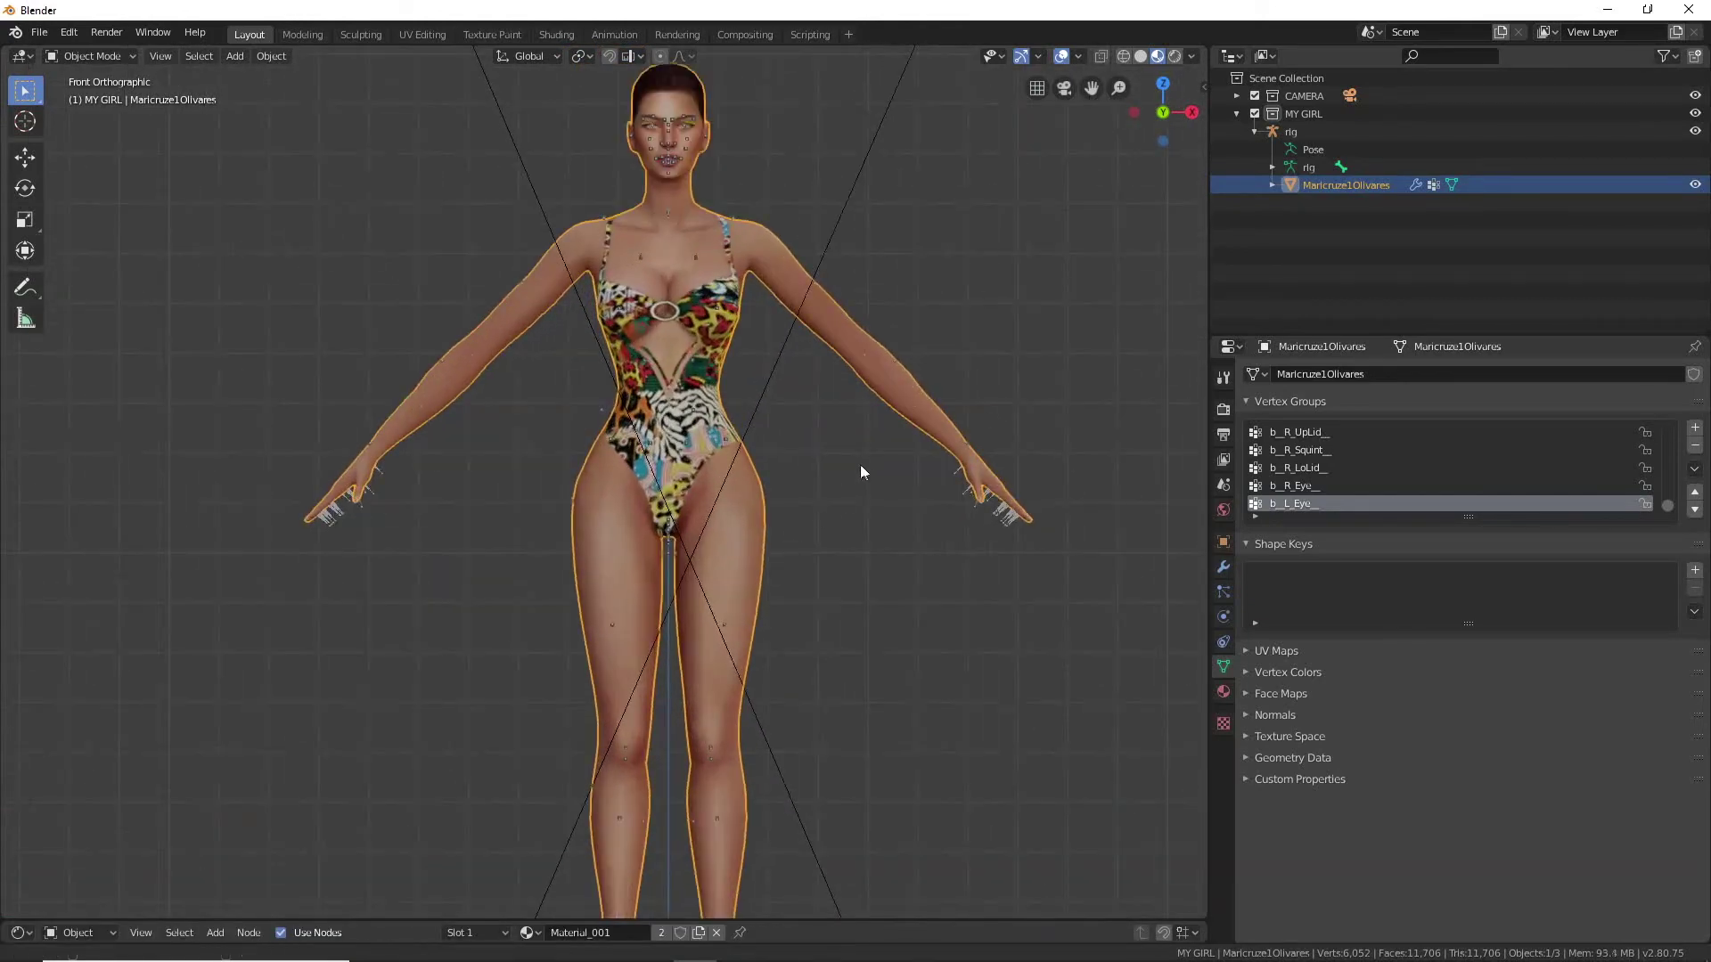
pyautogui.keyDown('shift'); pyautogui.moveTo(859, 463); pyautogui.dragTo(834, 581, button='middle'); pyautogui.keyUp('shift')
pyautogui.scroll(1, 834, 581)
pyautogui.scroll(-2, 757, 387)
# - In camera view, move the camera so the character fills the tall frame head to toe
pyautogui.press('KP_0')
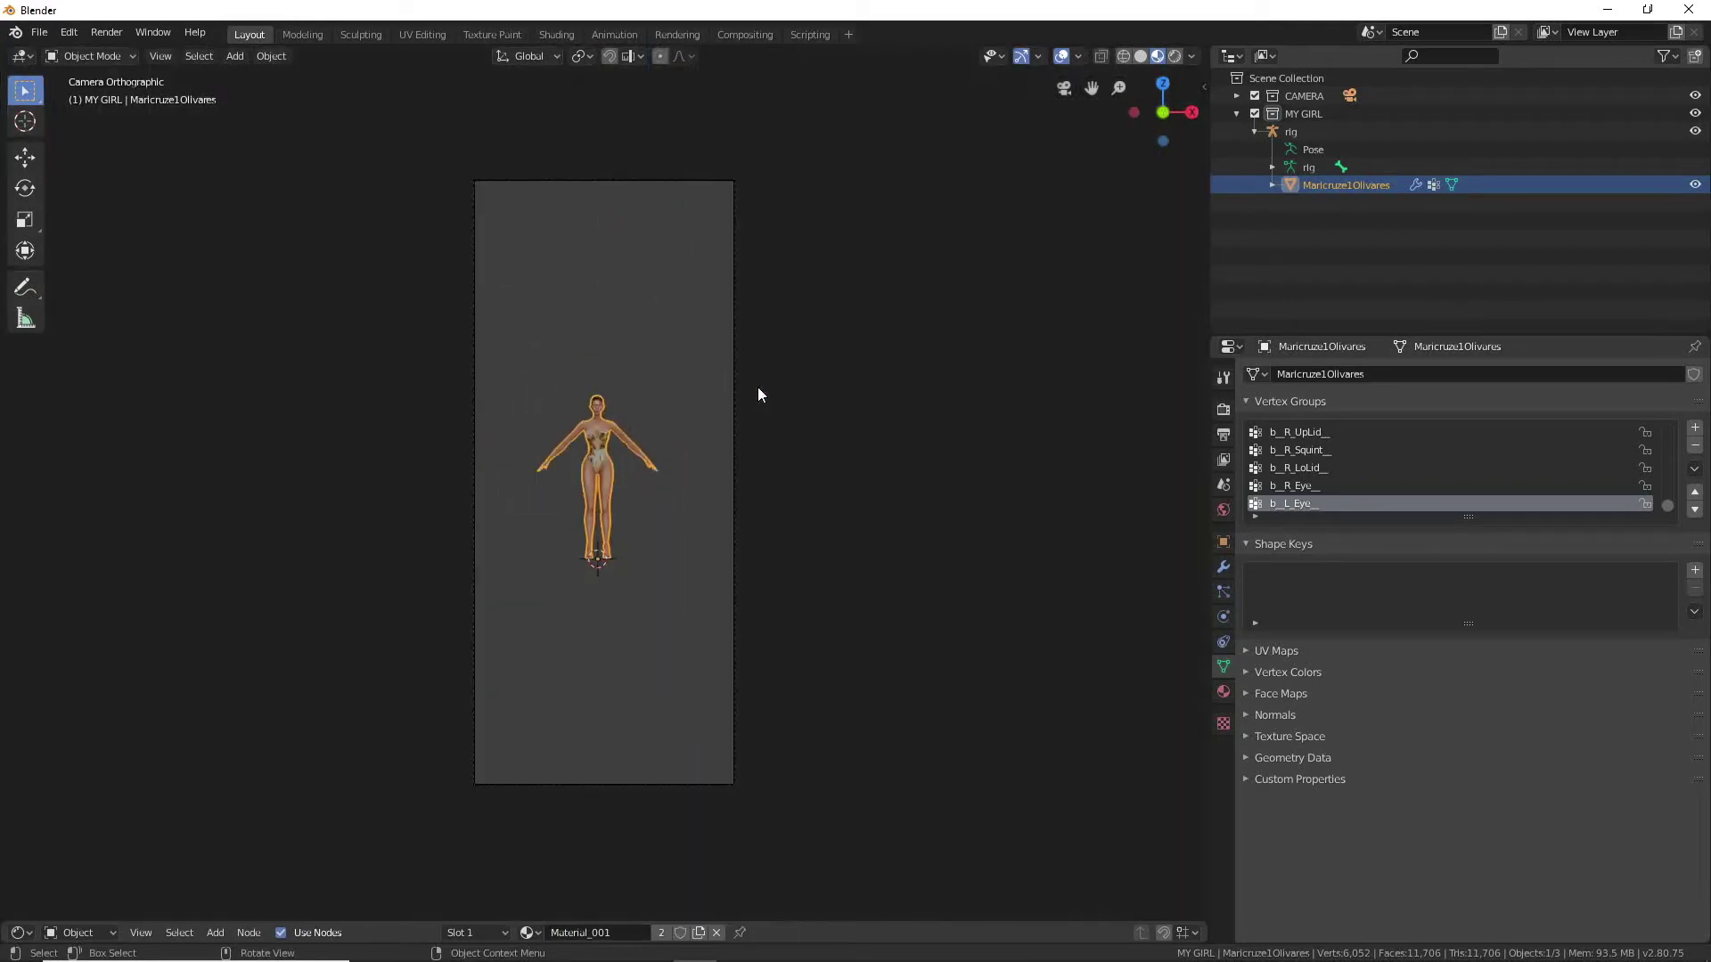
pyautogui.click(813, 485)
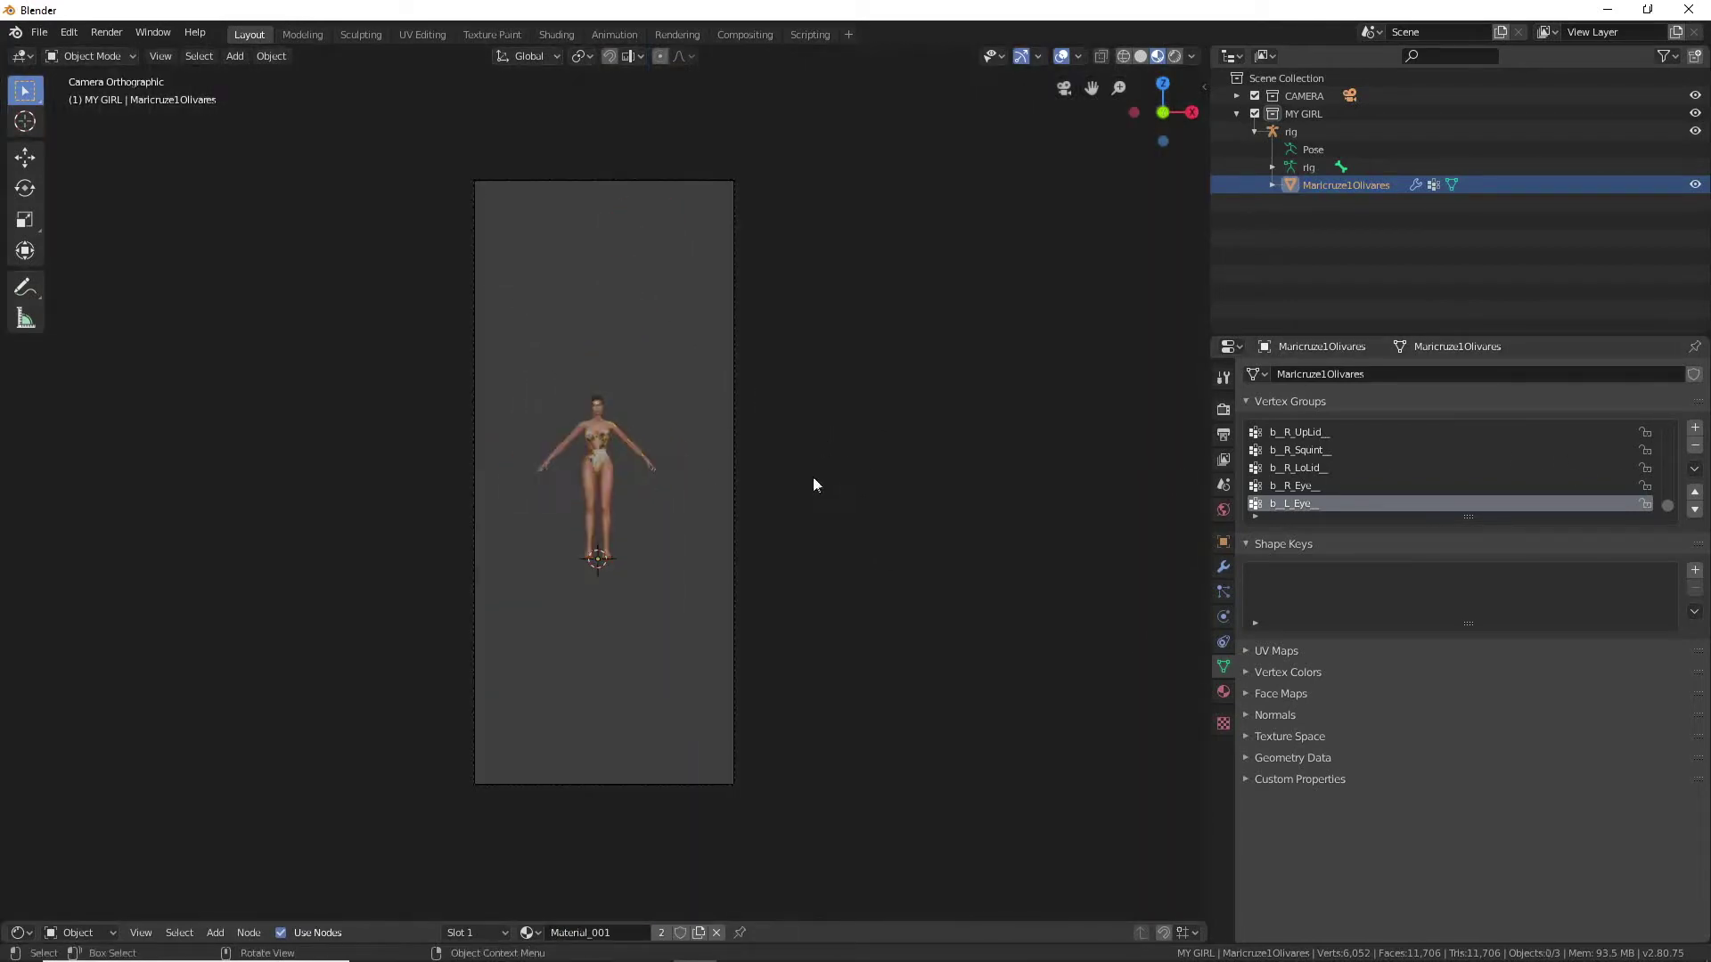
pyautogui.click(737, 361)
pyautogui.press('g')
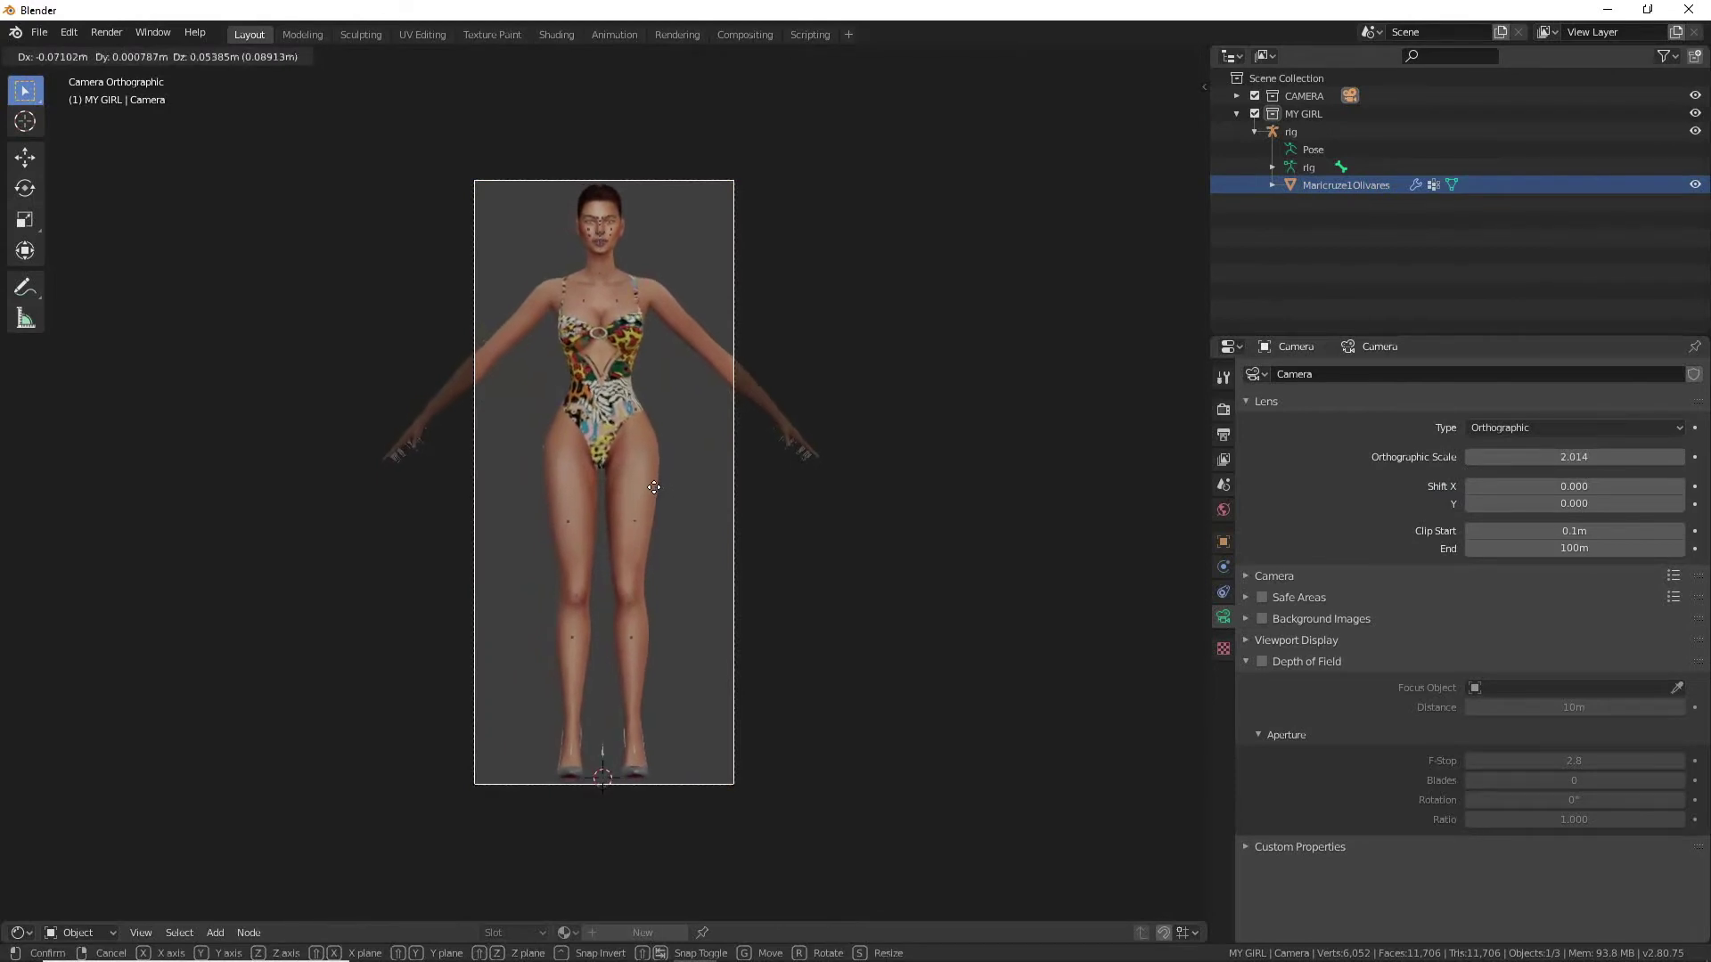
pyautogui.click(654, 487)
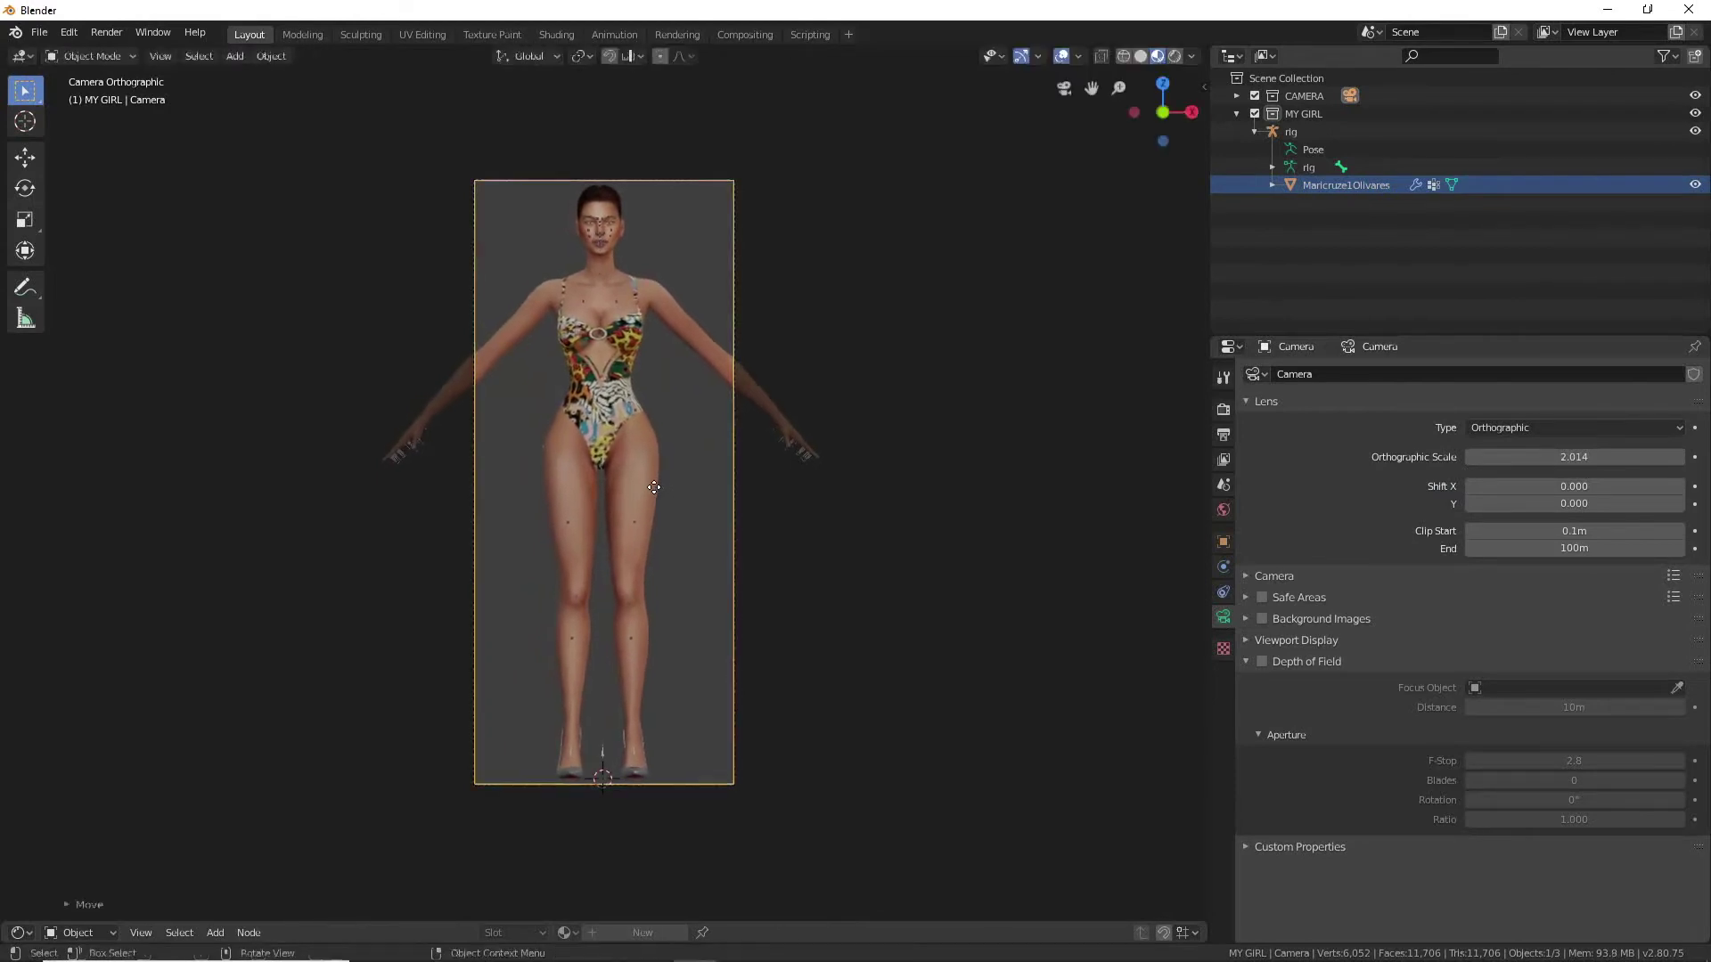
pyautogui.click(832, 432)
pyautogui.scroll(5, 731, 501)
pyautogui.keyDown('shift'); pyautogui.moveTo(816, 313); pyautogui.dragTo(892, 656, button='middle'); pyautogui.keyUp('shift')
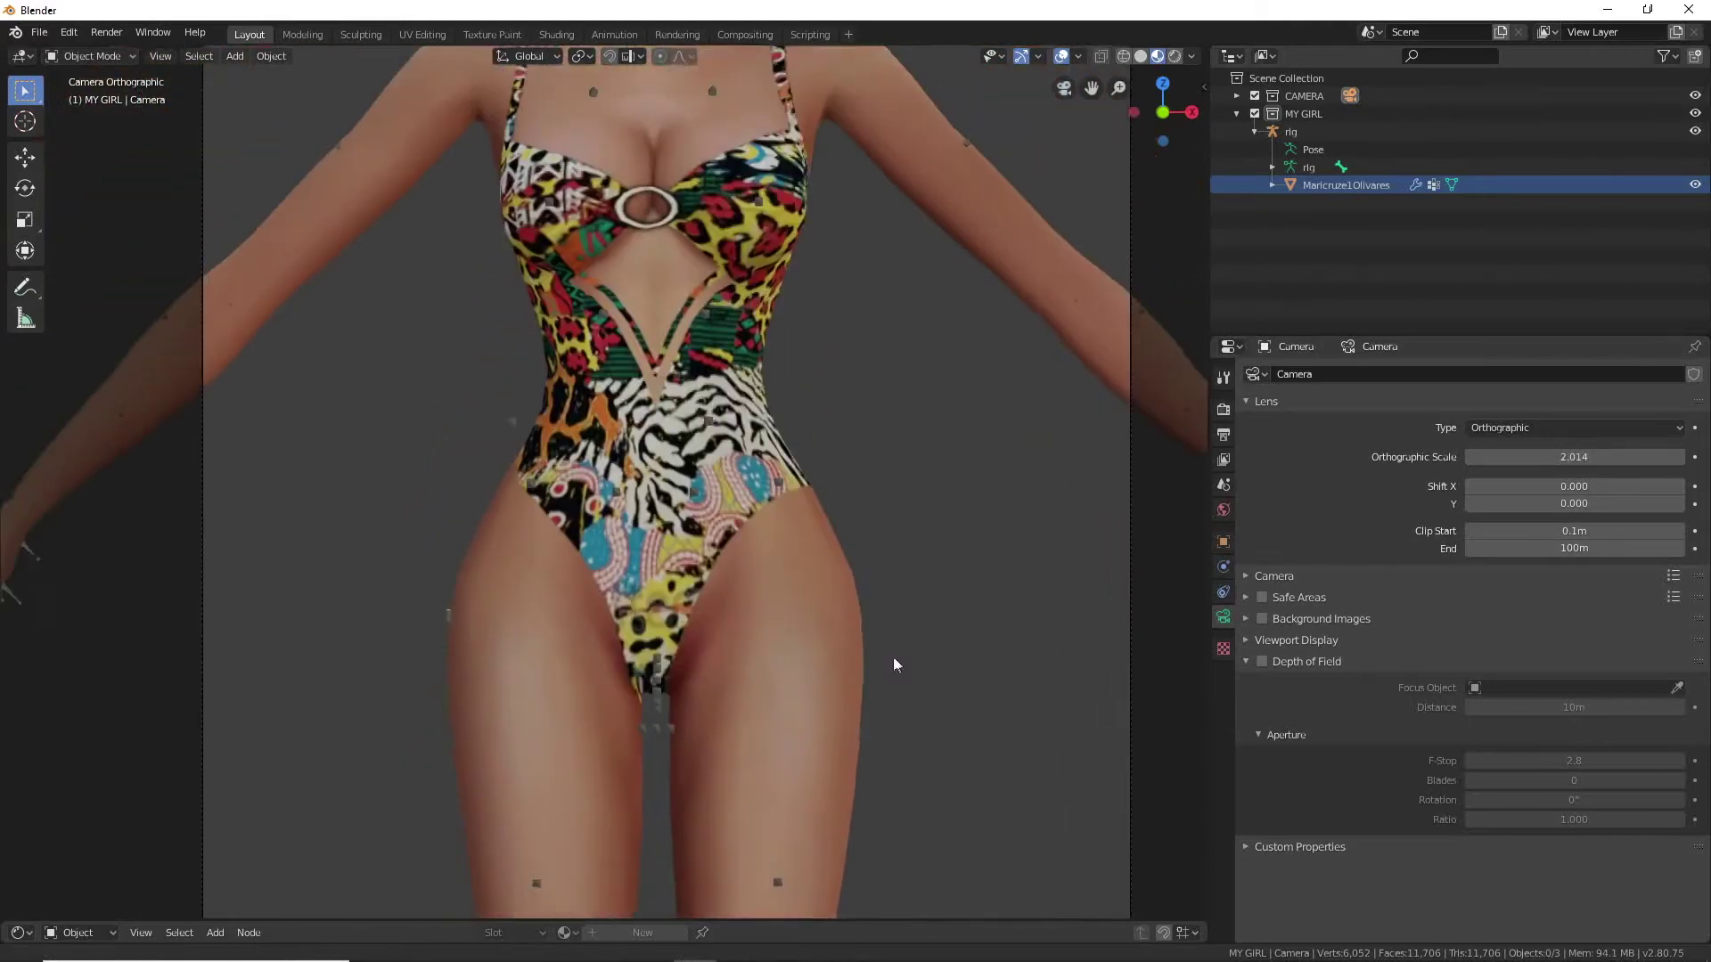
pyautogui.keyDown('shift'); pyautogui.moveTo(882, 397); pyautogui.dragTo(879, 659, button='middle'); pyautogui.keyUp('shift')
pyautogui.keyDown('shift'); pyautogui.moveTo(863, 428); pyautogui.dragTo(907, 639, button='middle'); pyautogui.keyUp('shift')
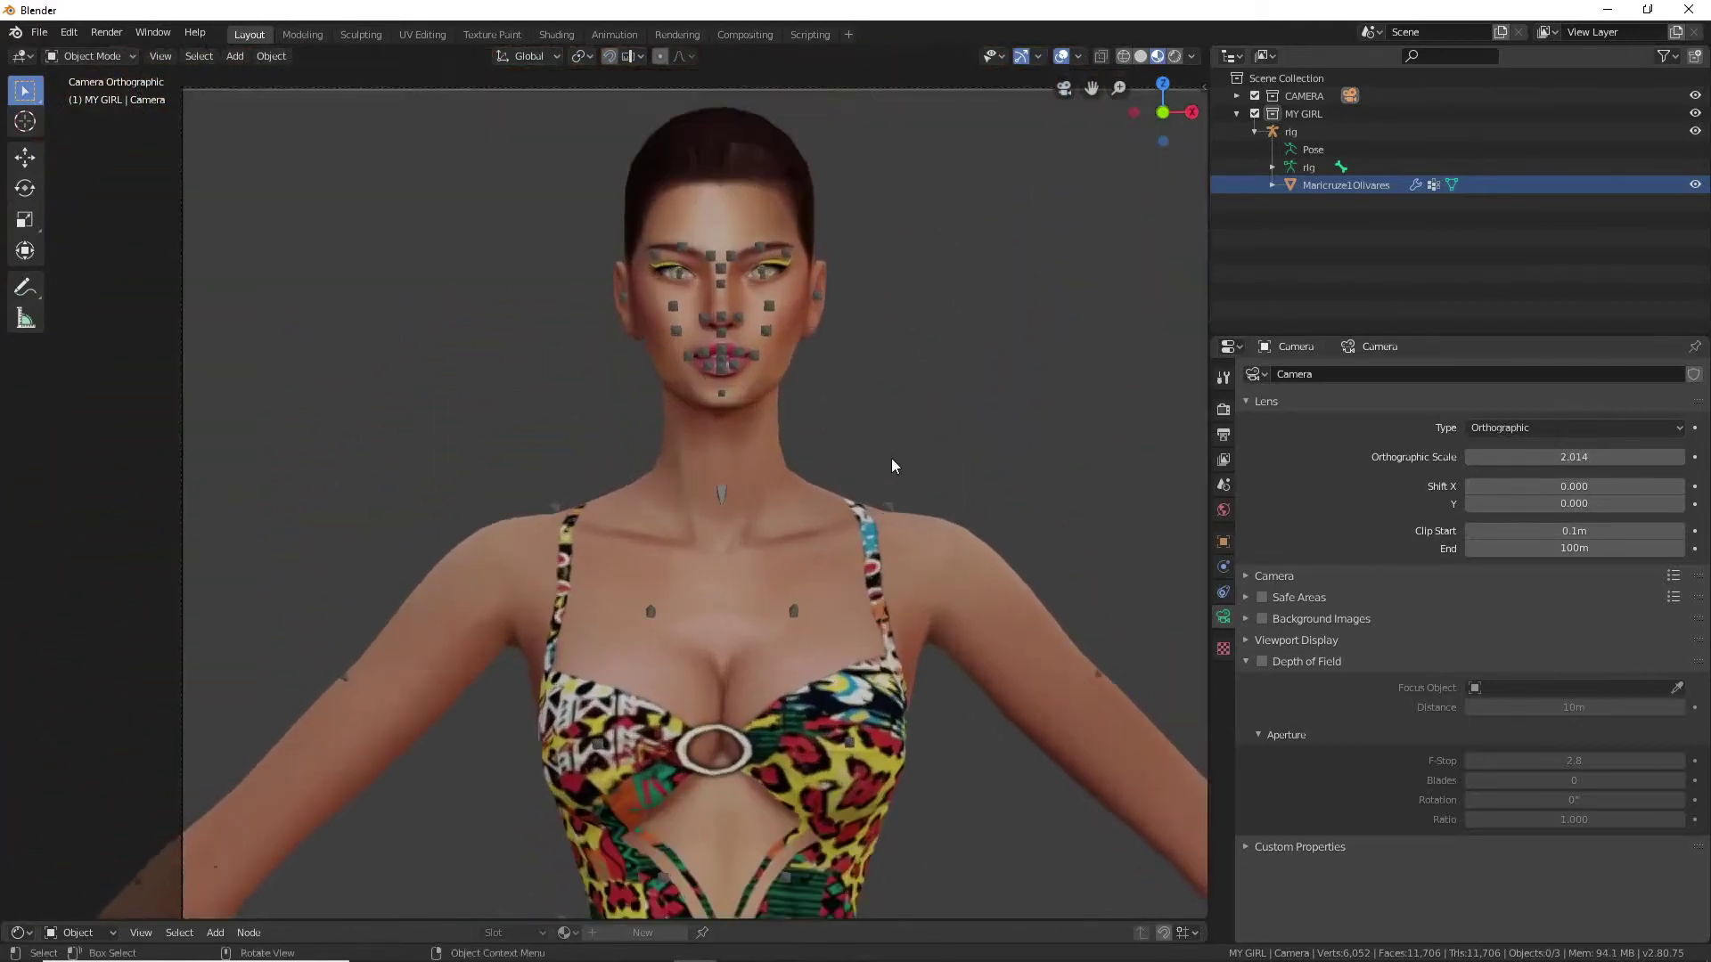
pyautogui.scroll(2, 894, 465)
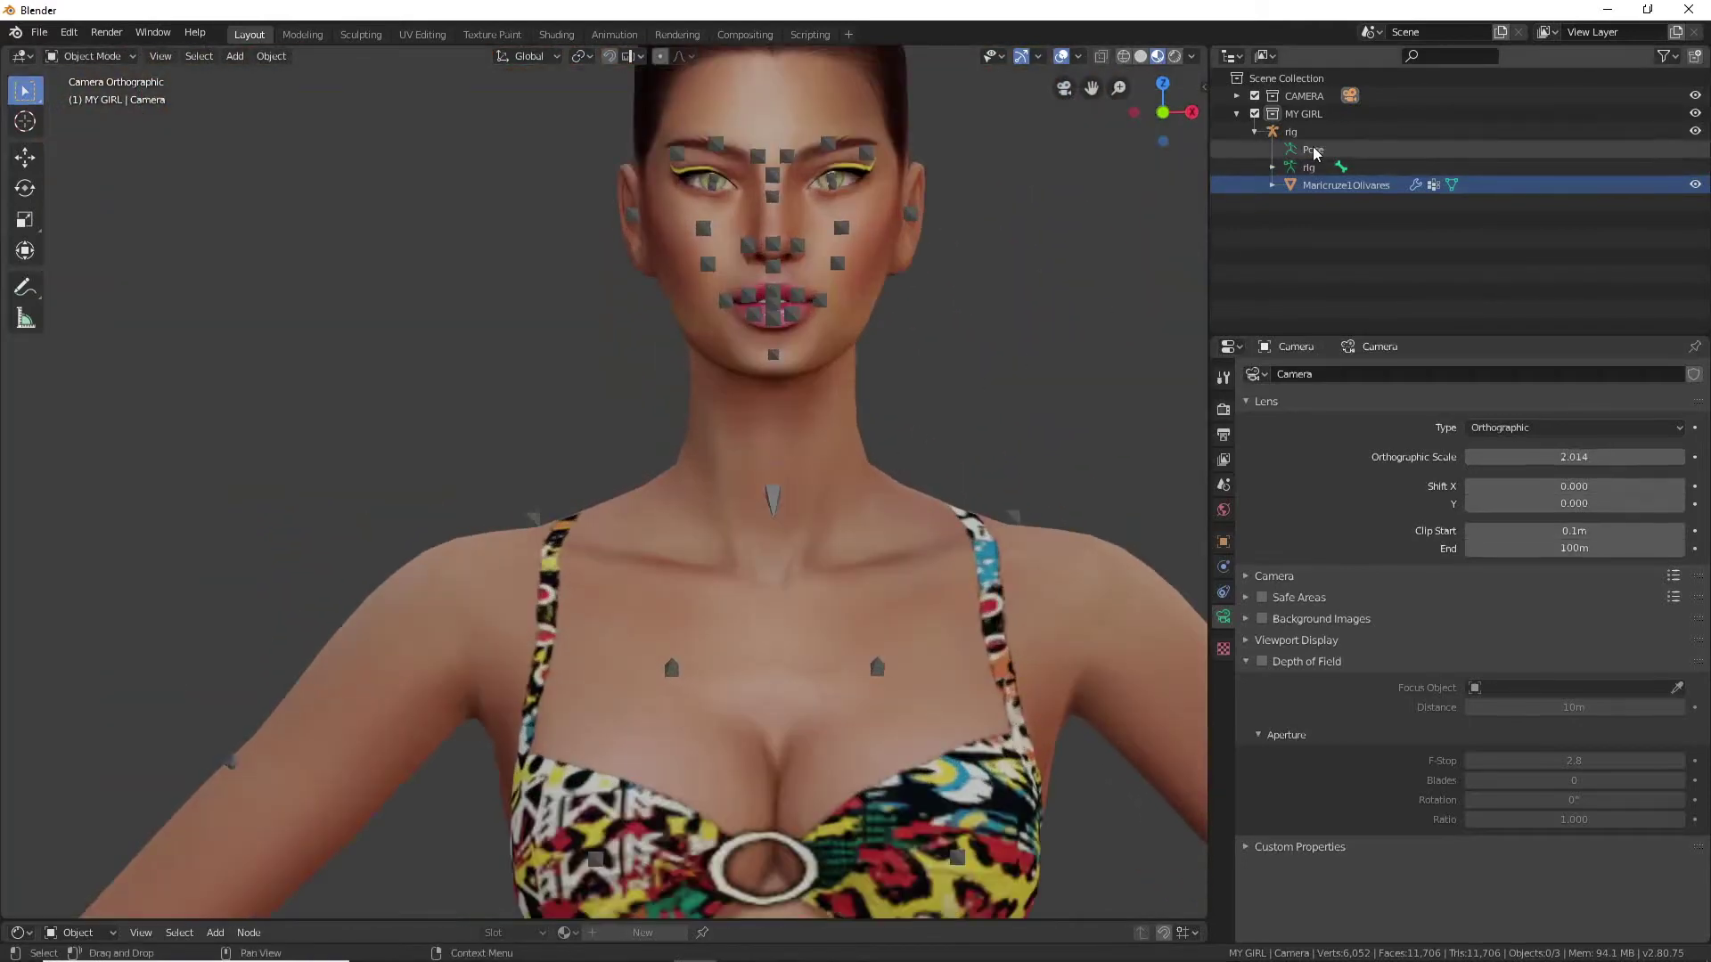
# - Hide the rig's bone shapes and enable the render-visibility toggle column in the Outliner filter
pyautogui.click(1315, 152)
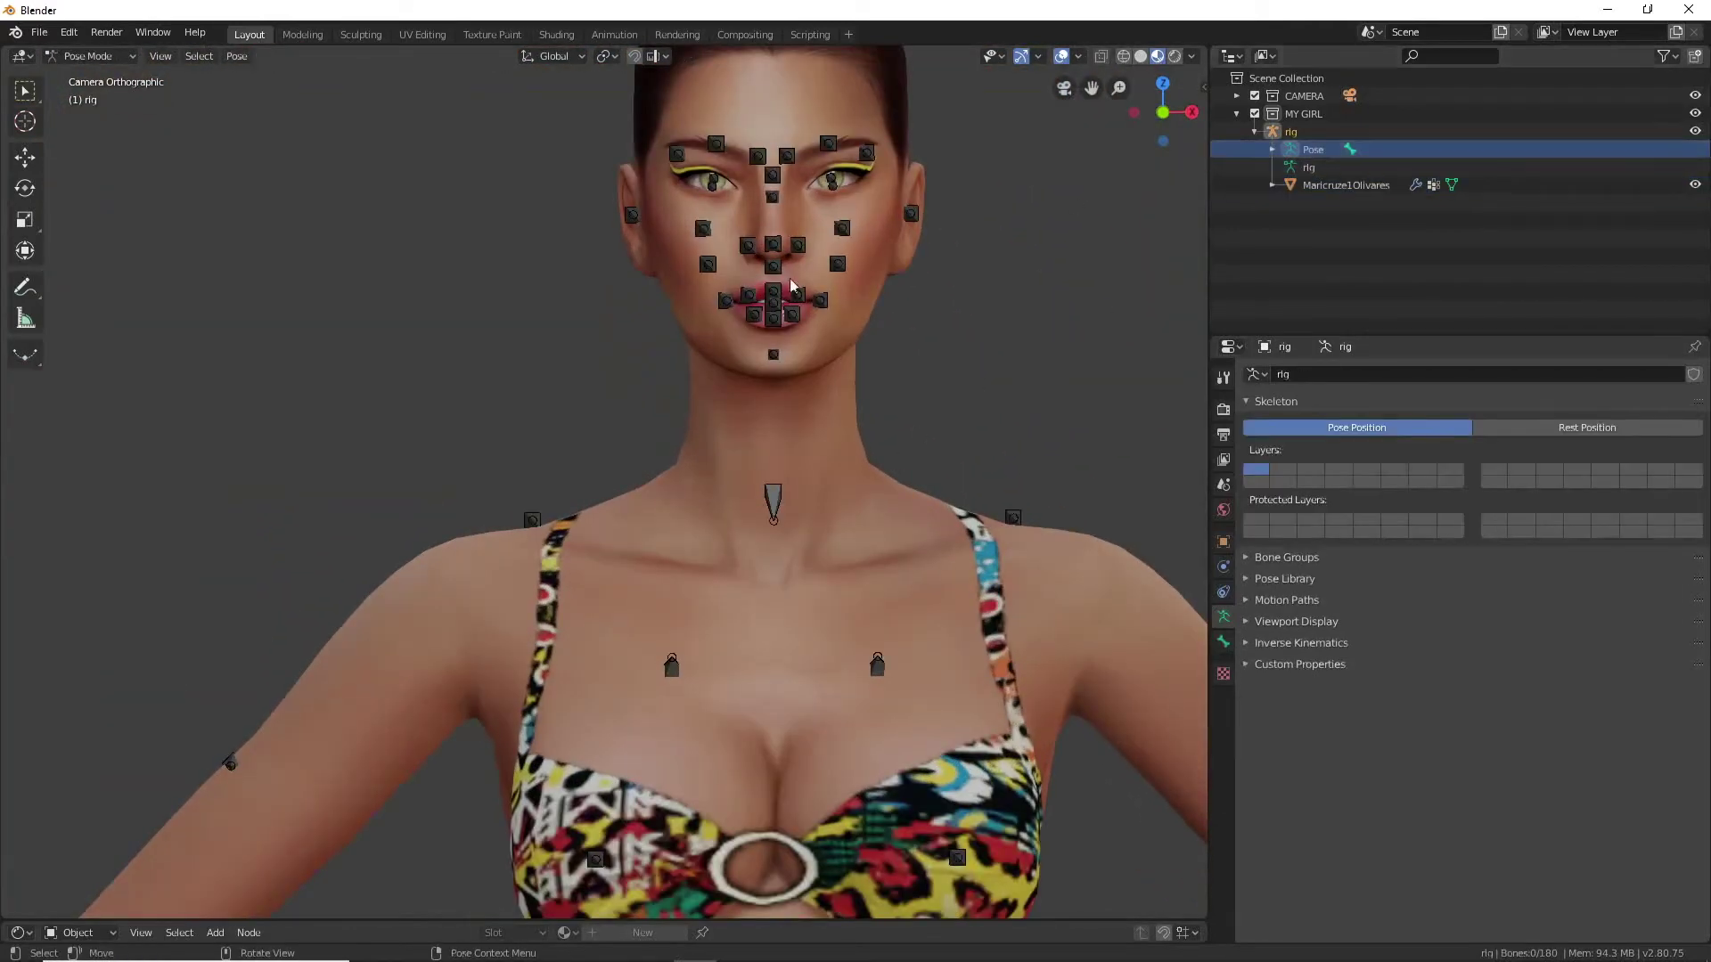
pyautogui.click(1695, 132)
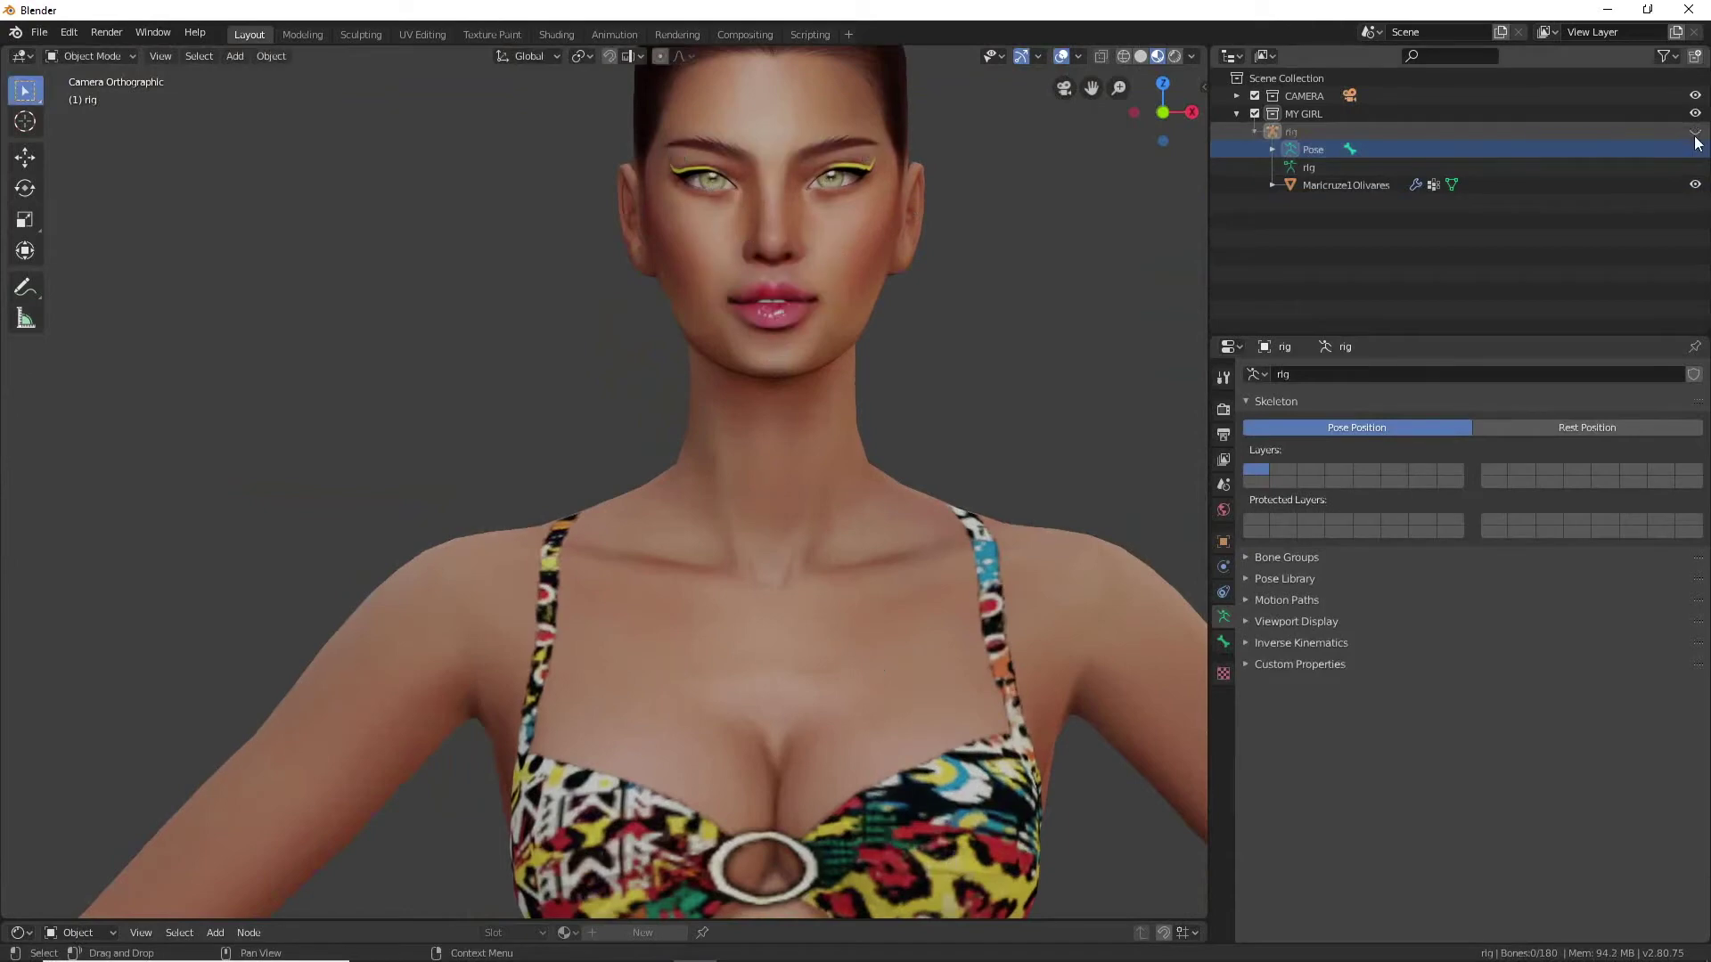
pyautogui.click(1663, 56)
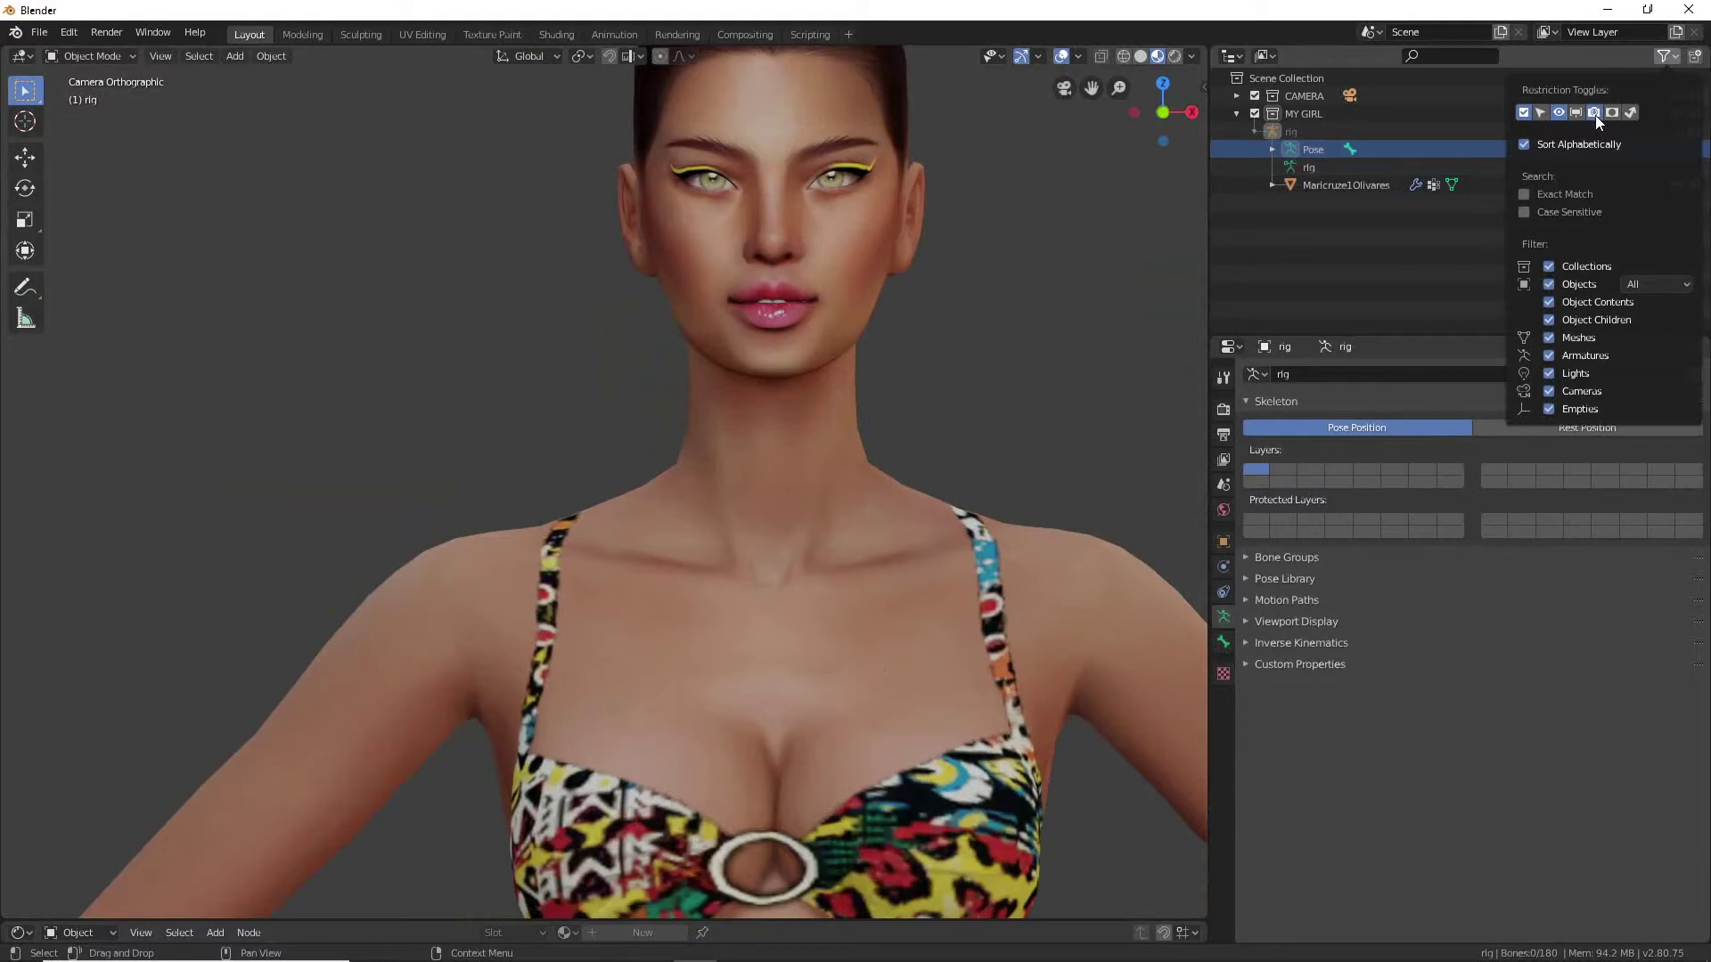
pyautogui.click(1413, 286)
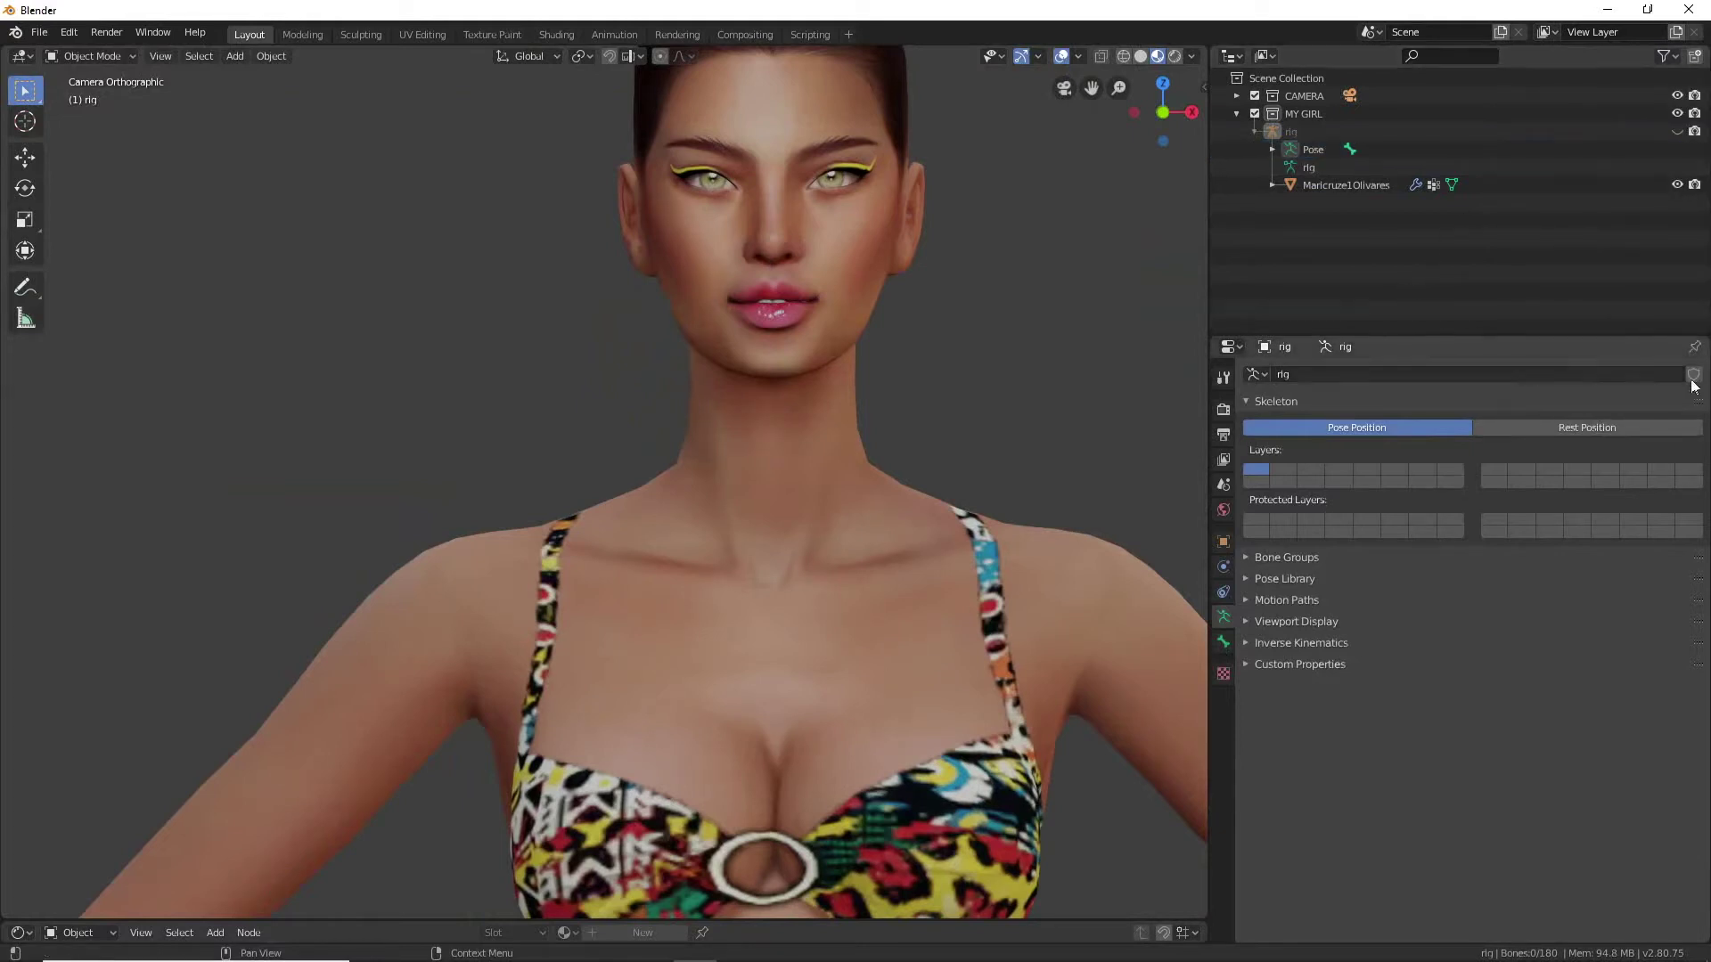
pyautogui.scroll(-2, 897, 420)
pyautogui.scroll(-2, 895, 419)
# - Create a new collection named THE POSES and make it the active collection
pyautogui.scroll(-1, 896, 420)
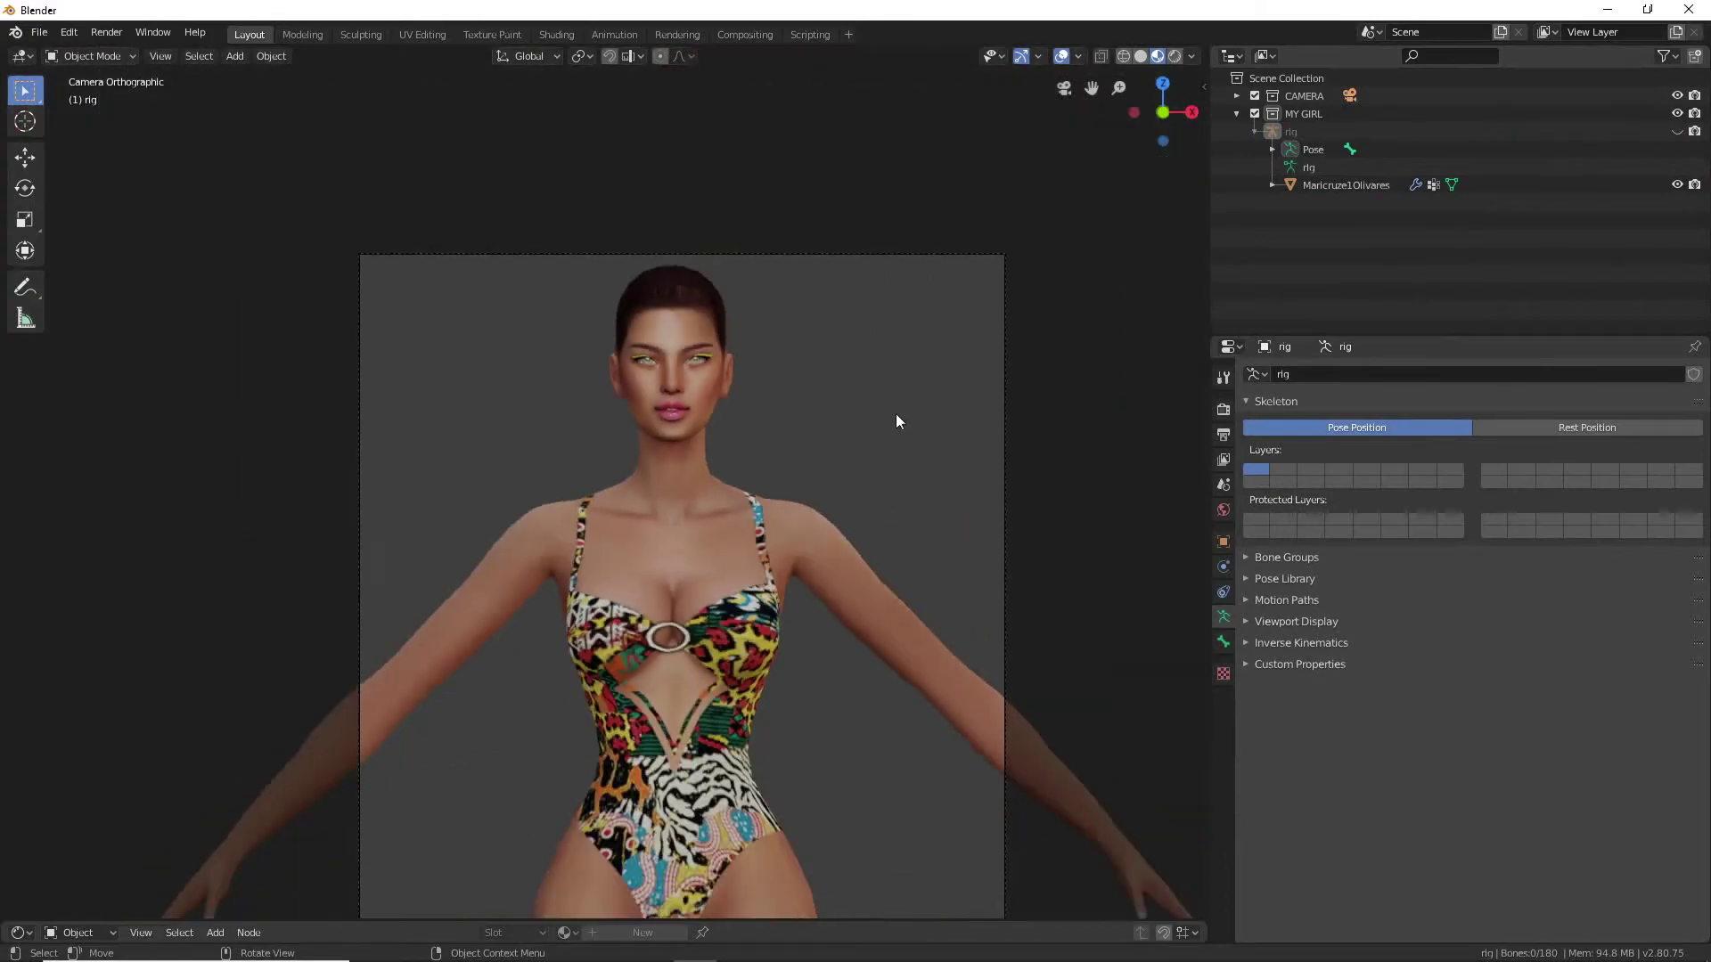
pyautogui.keyDown('shift'); pyautogui.moveTo(887, 579); pyautogui.dragTo(842, 401, button='middle'); pyautogui.keyUp('shift')
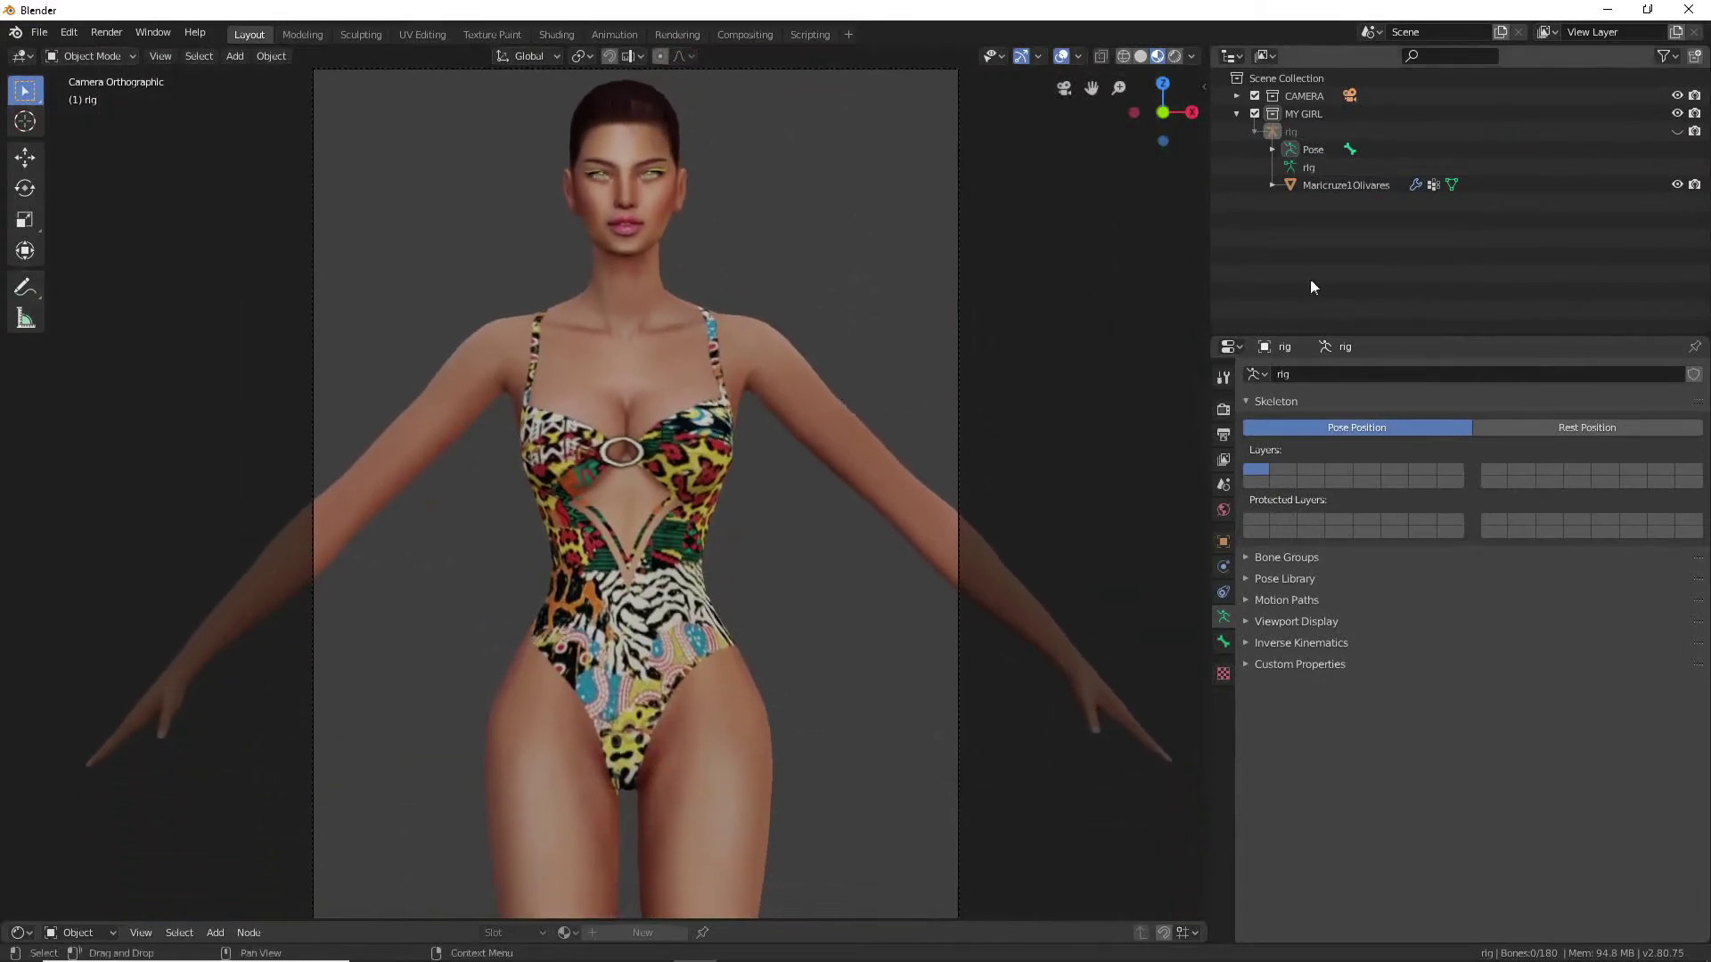
pyautogui.rightClick(1255, 228)
pyautogui.click(1253, 226)
pyautogui.doubleClick(1297, 202)
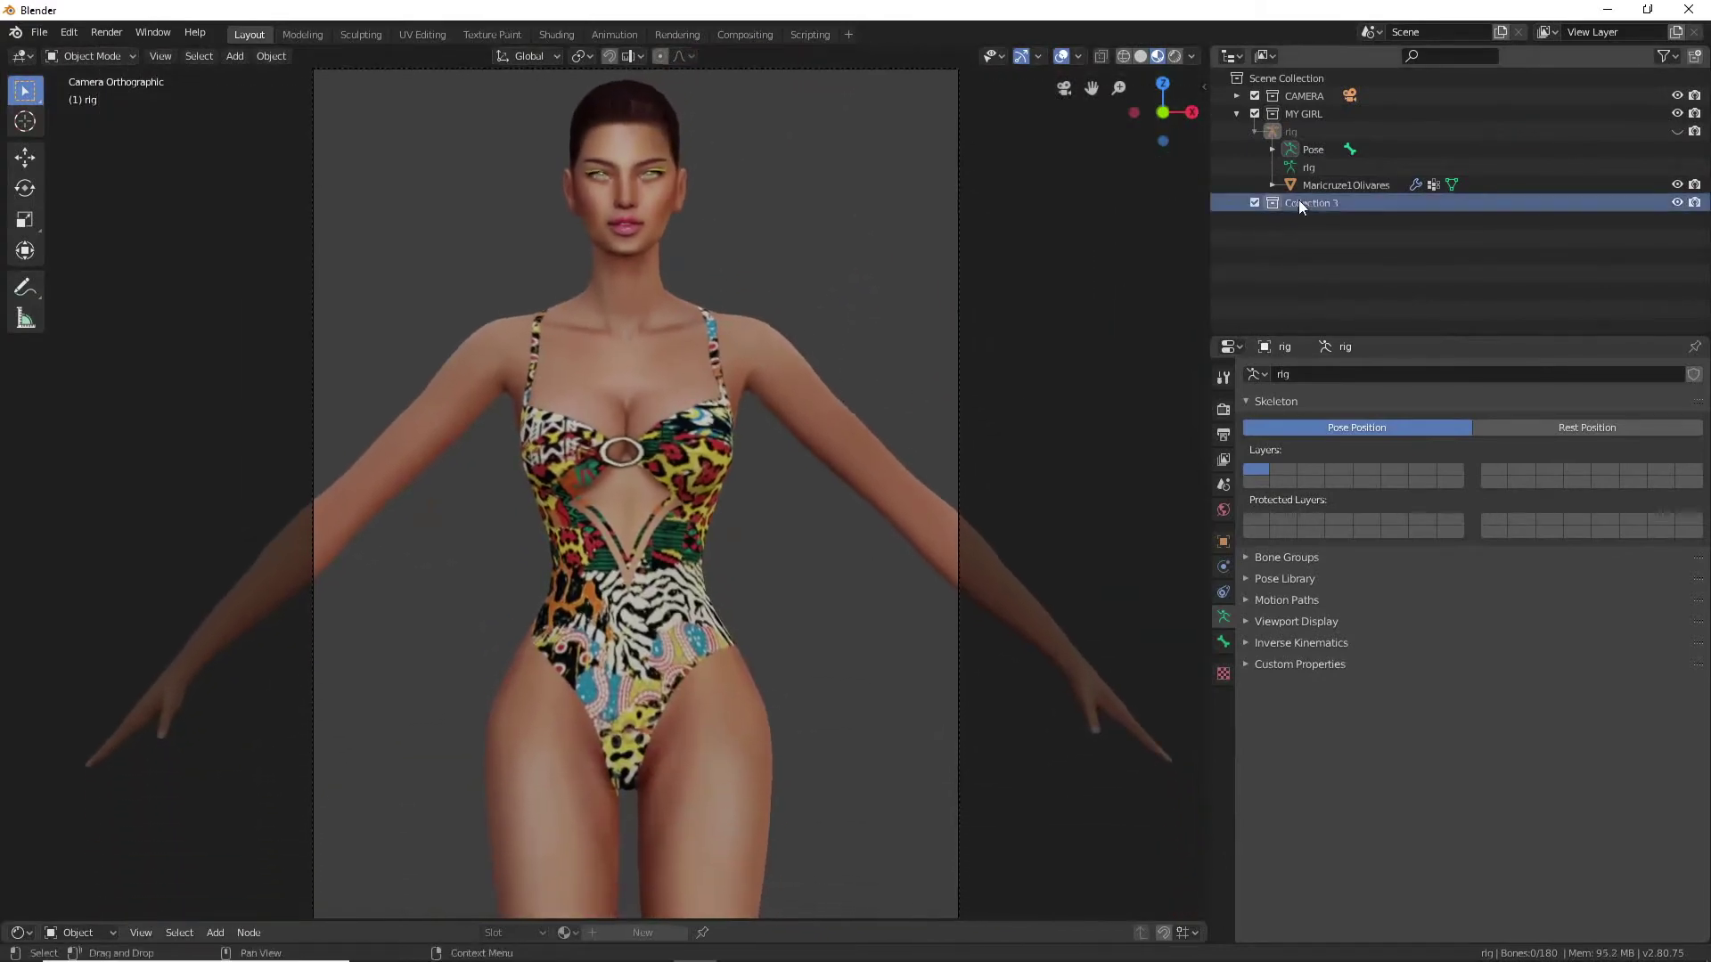
pyautogui.write('THE POSES')
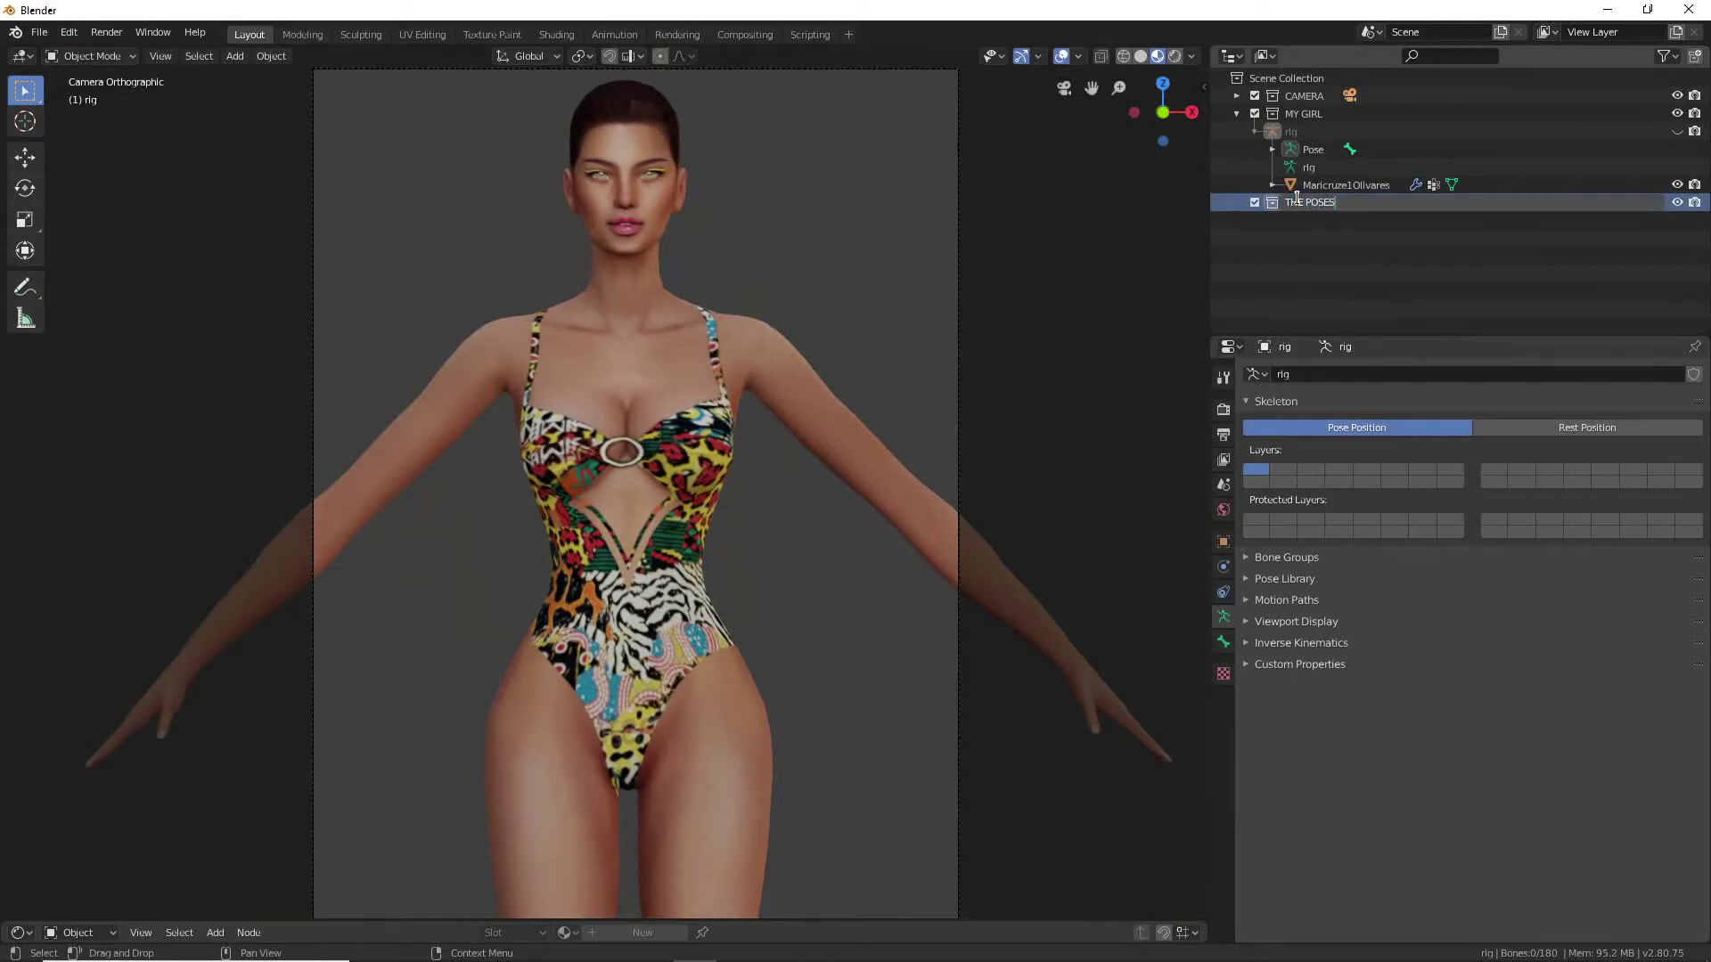
pyautogui.press('Return')
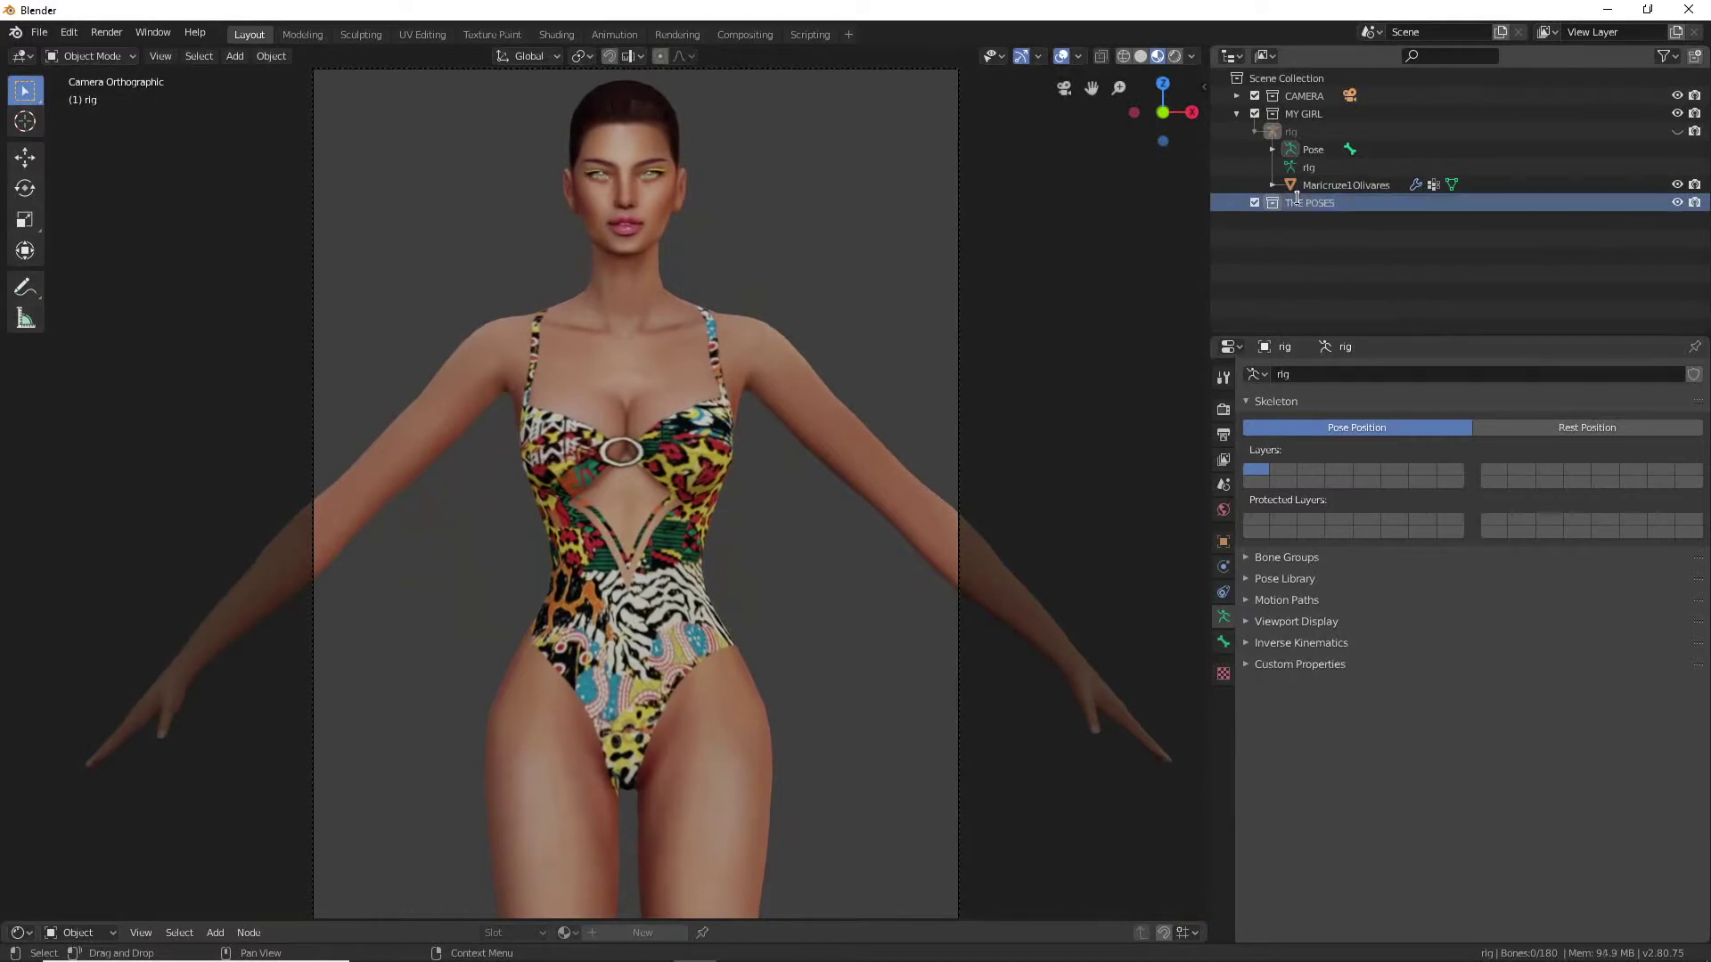
pyautogui.click(1326, 217)
pyautogui.click(1320, 205)
pyautogui.click(40, 32)
# - Append MoniqueINDIA.001, rig.001, Monique1INDIA and rig.002 from POSE 1/POSES 1.blend
pyautogui.click(77, 228)
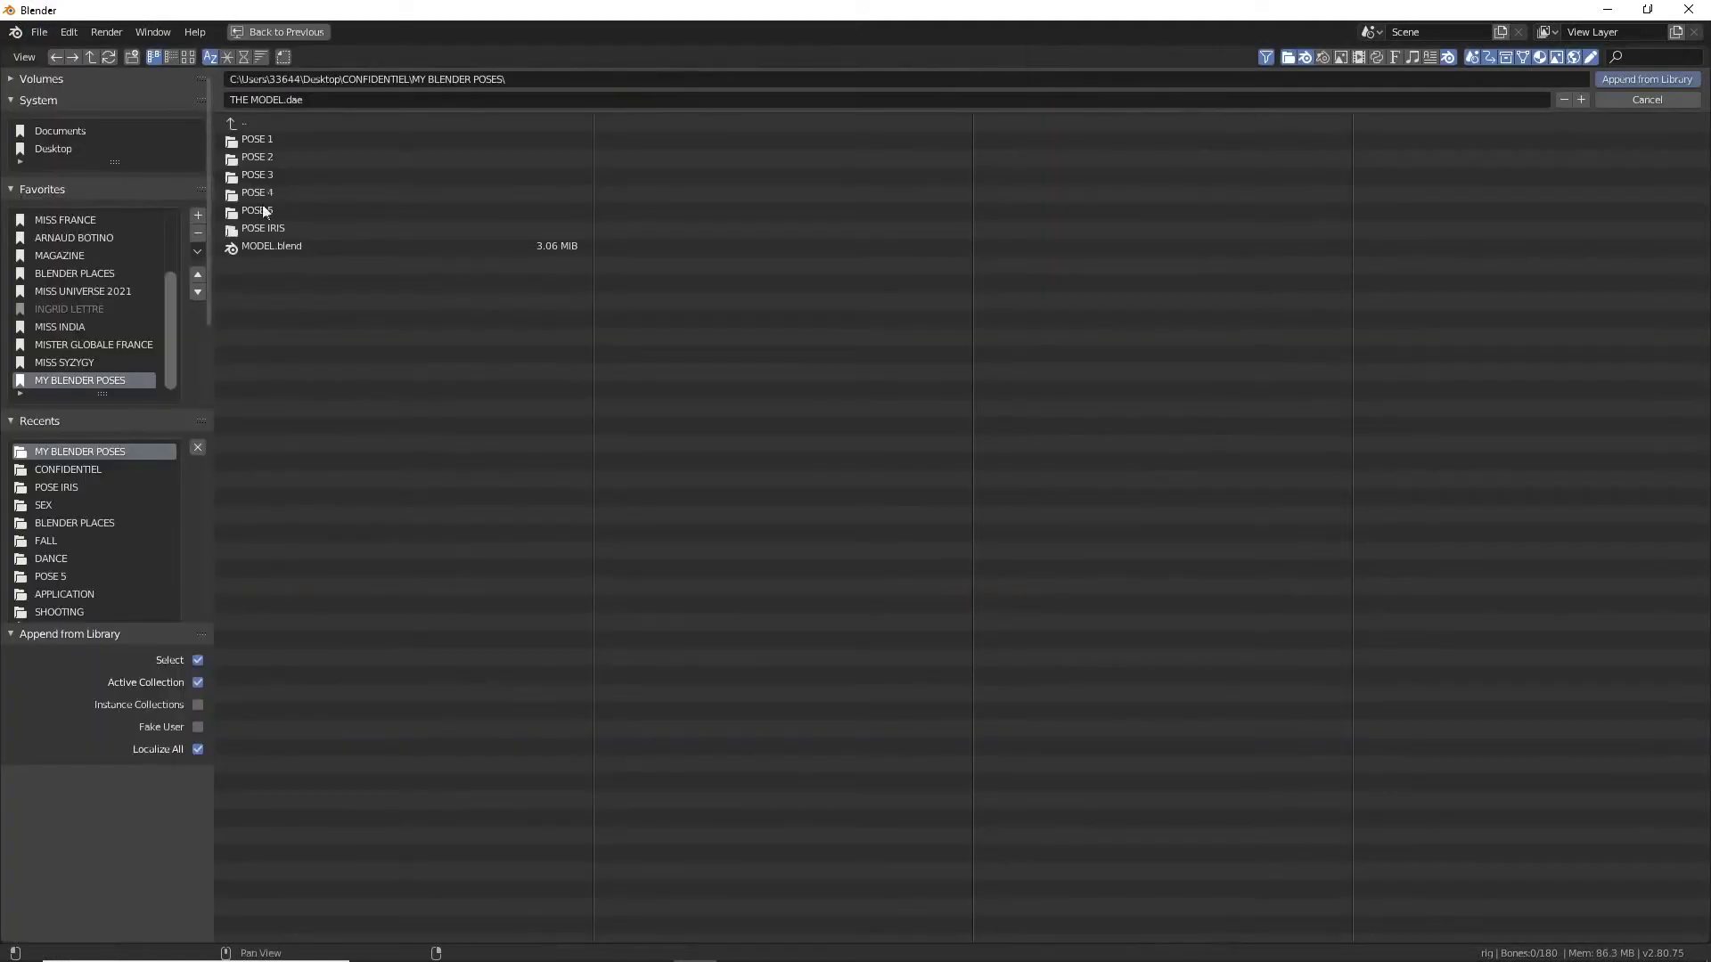
pyautogui.click(287, 142)
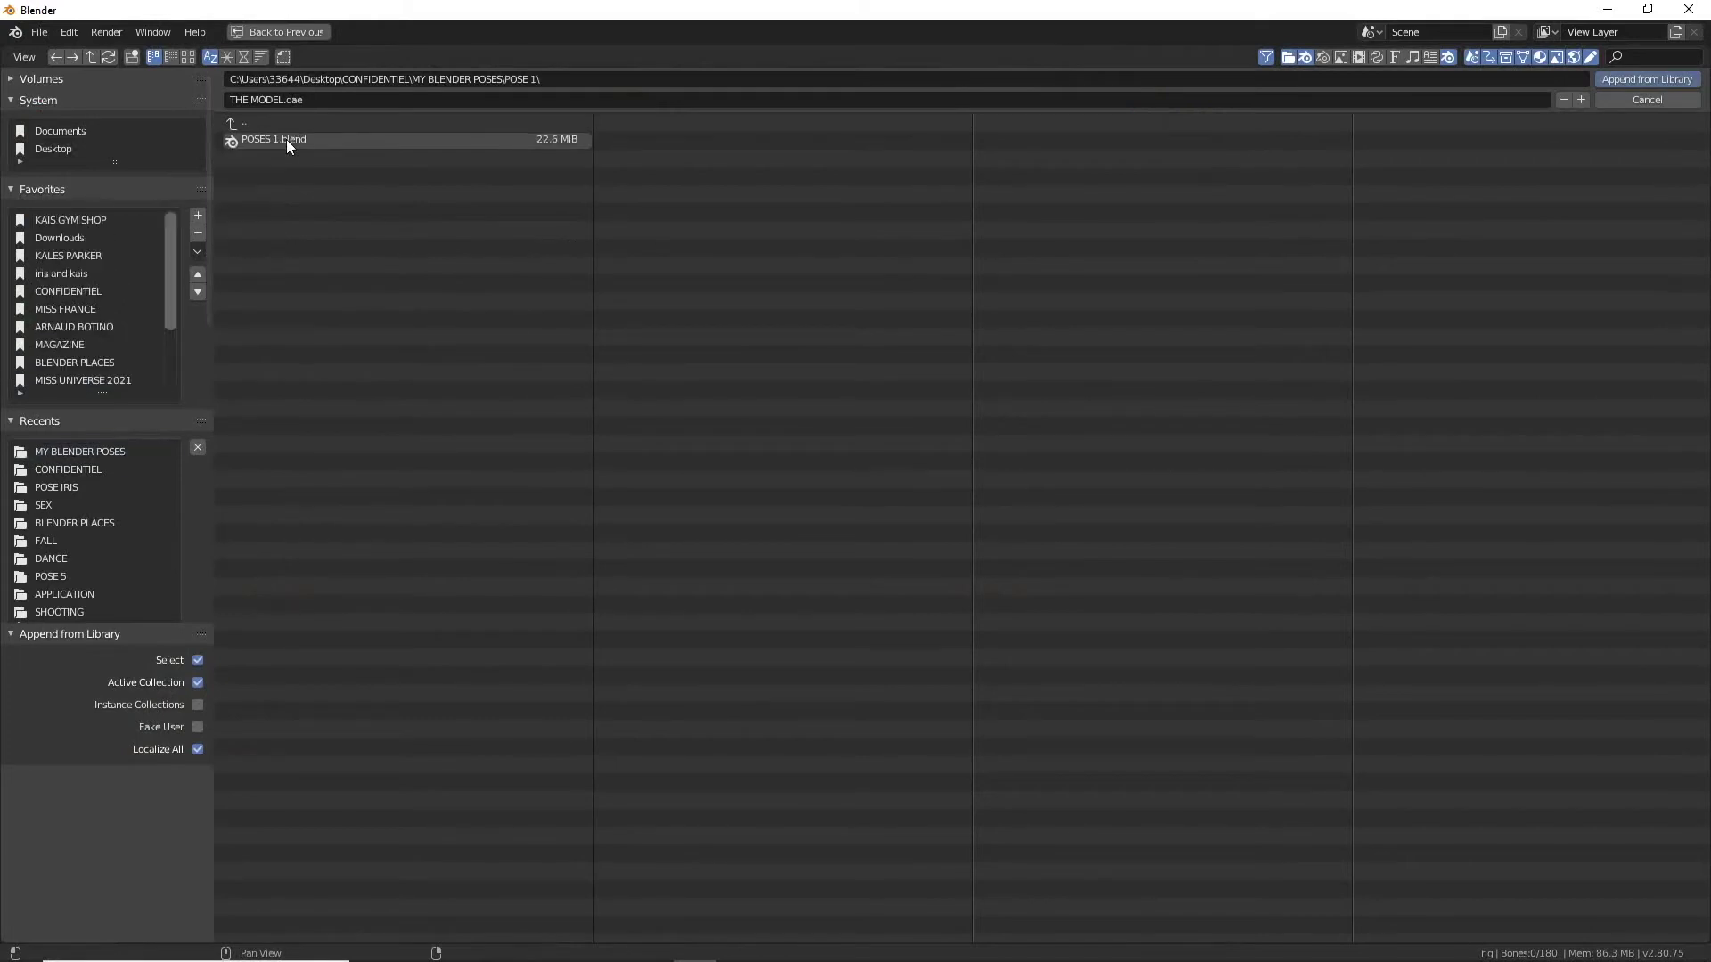
pyautogui.click(286, 139)
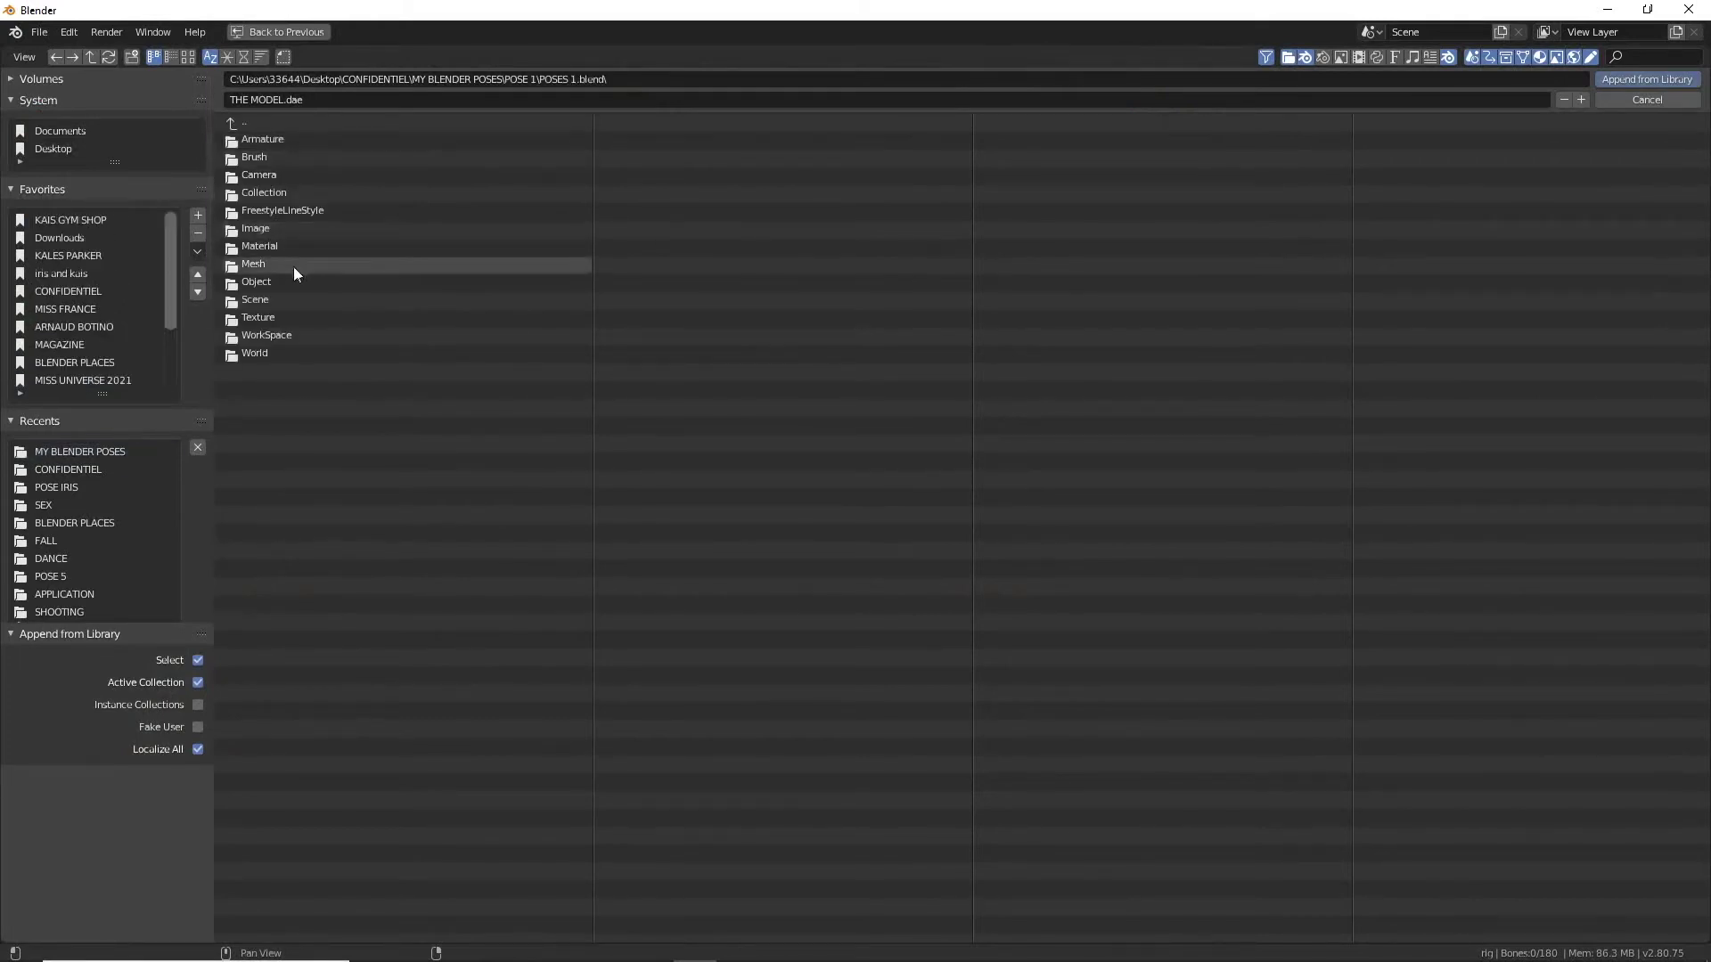
pyautogui.click(293, 282)
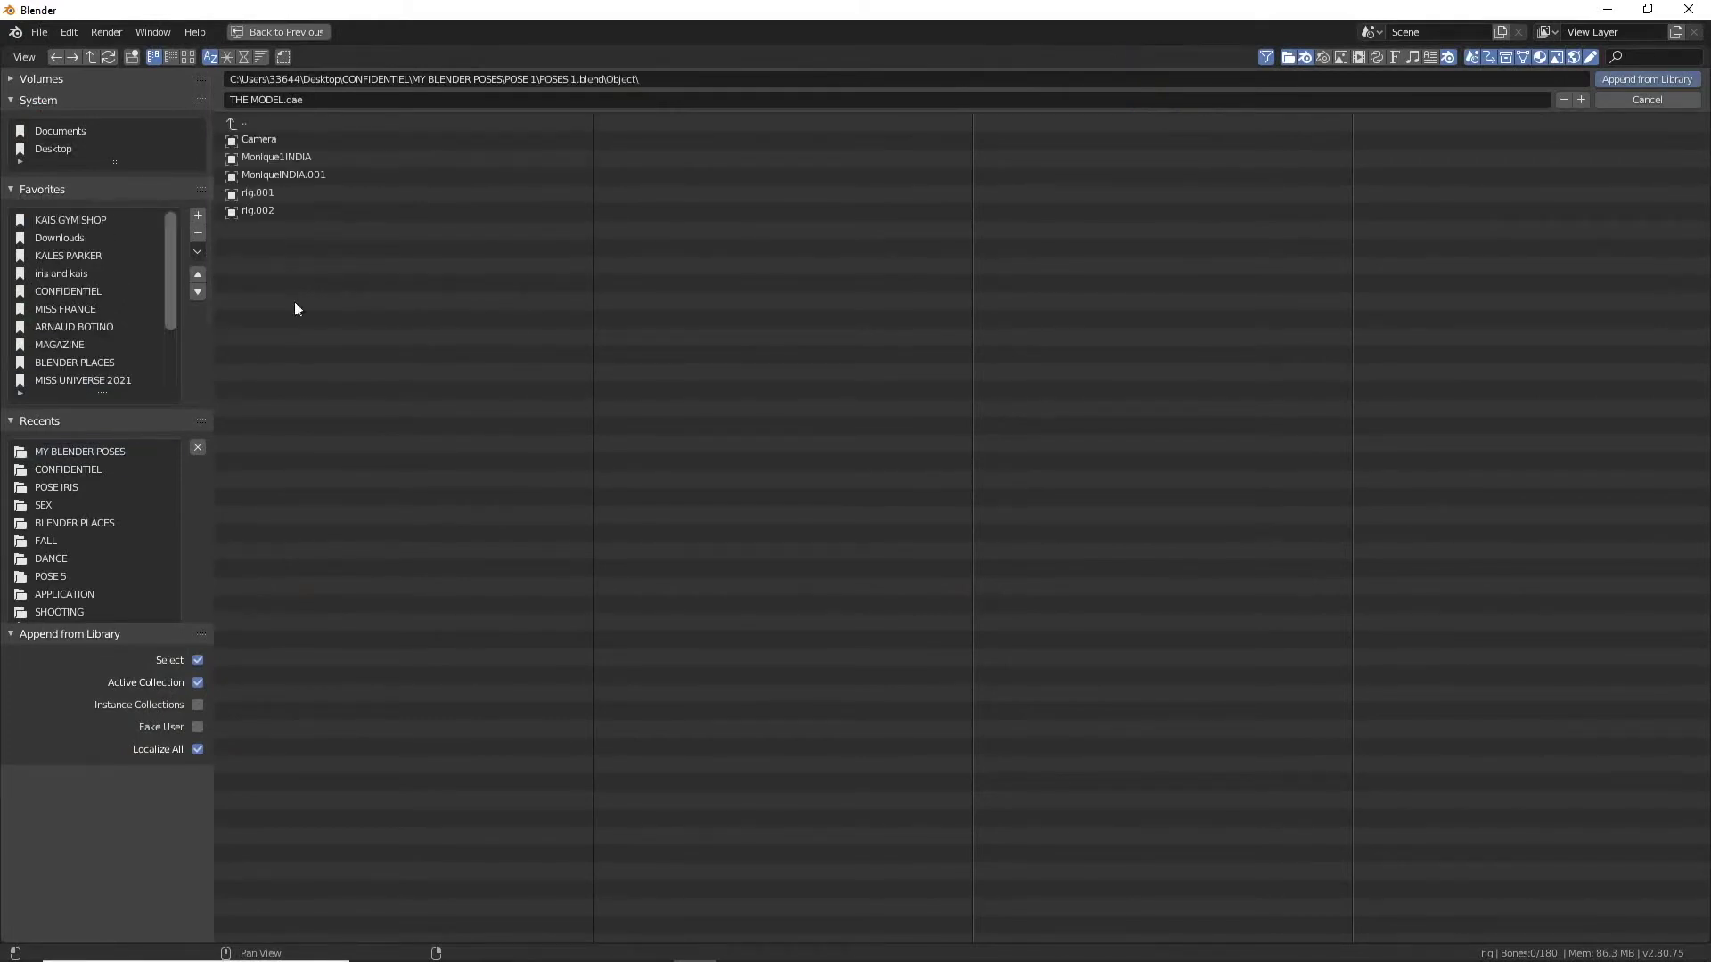
pyautogui.click(298, 175)
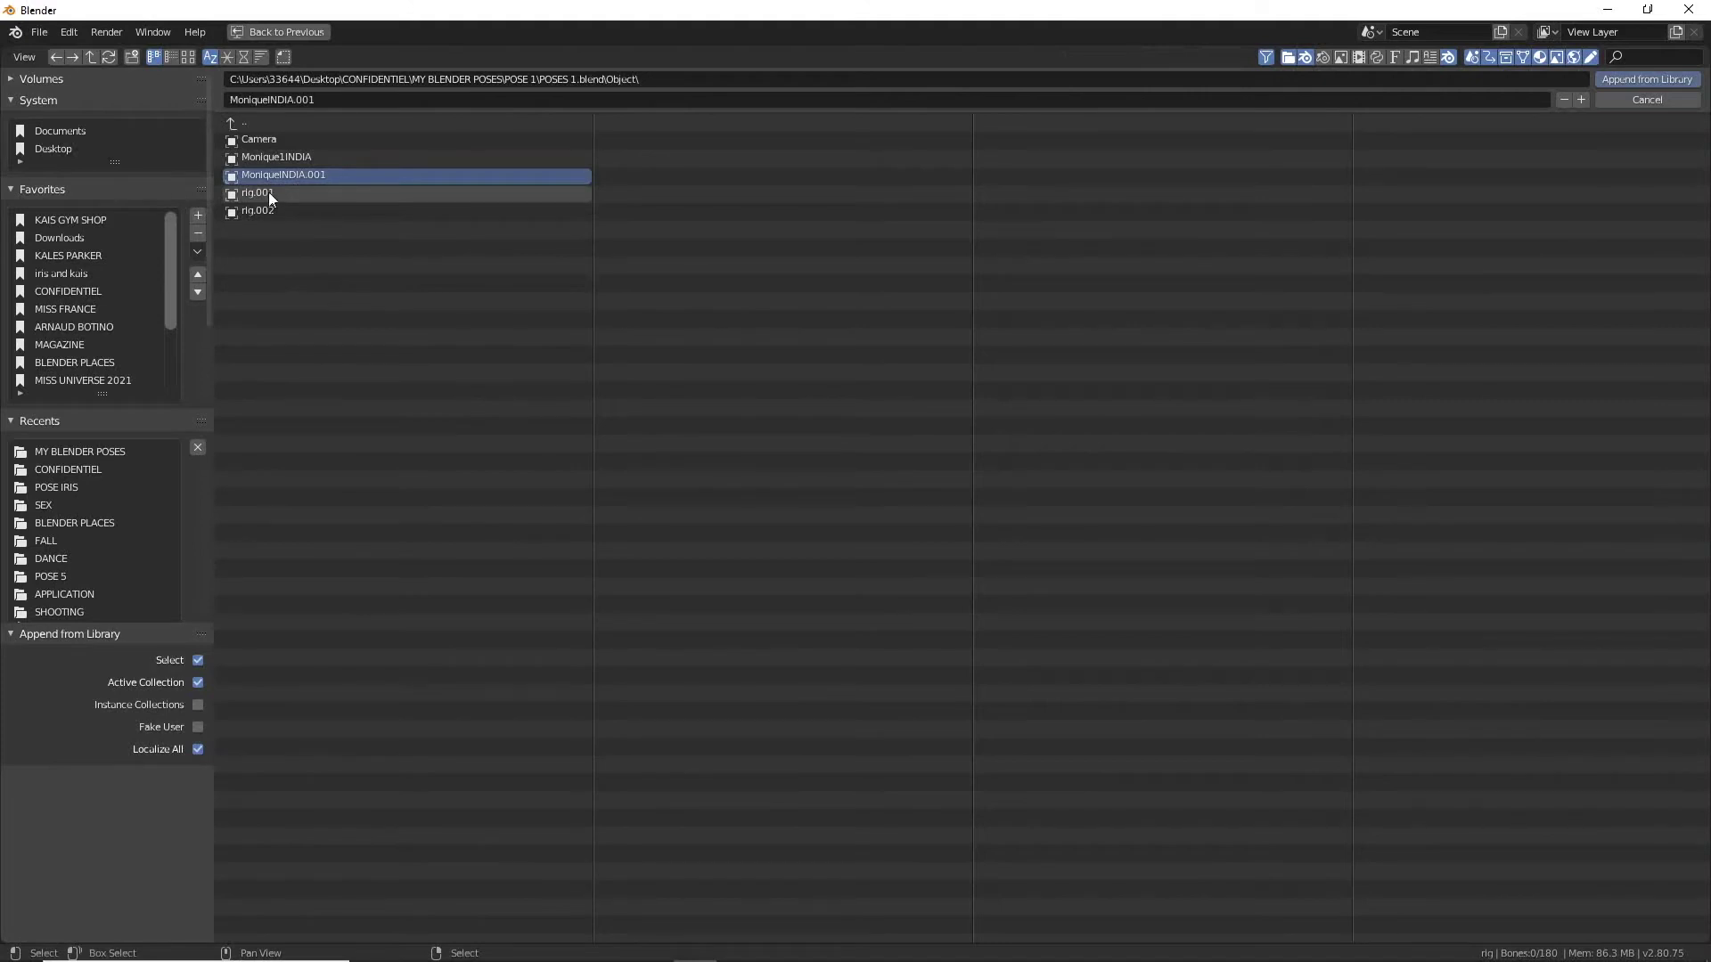
pyautogui.keyDown('shift'); pyautogui.click(269, 191); pyautogui.keyUp('shift')
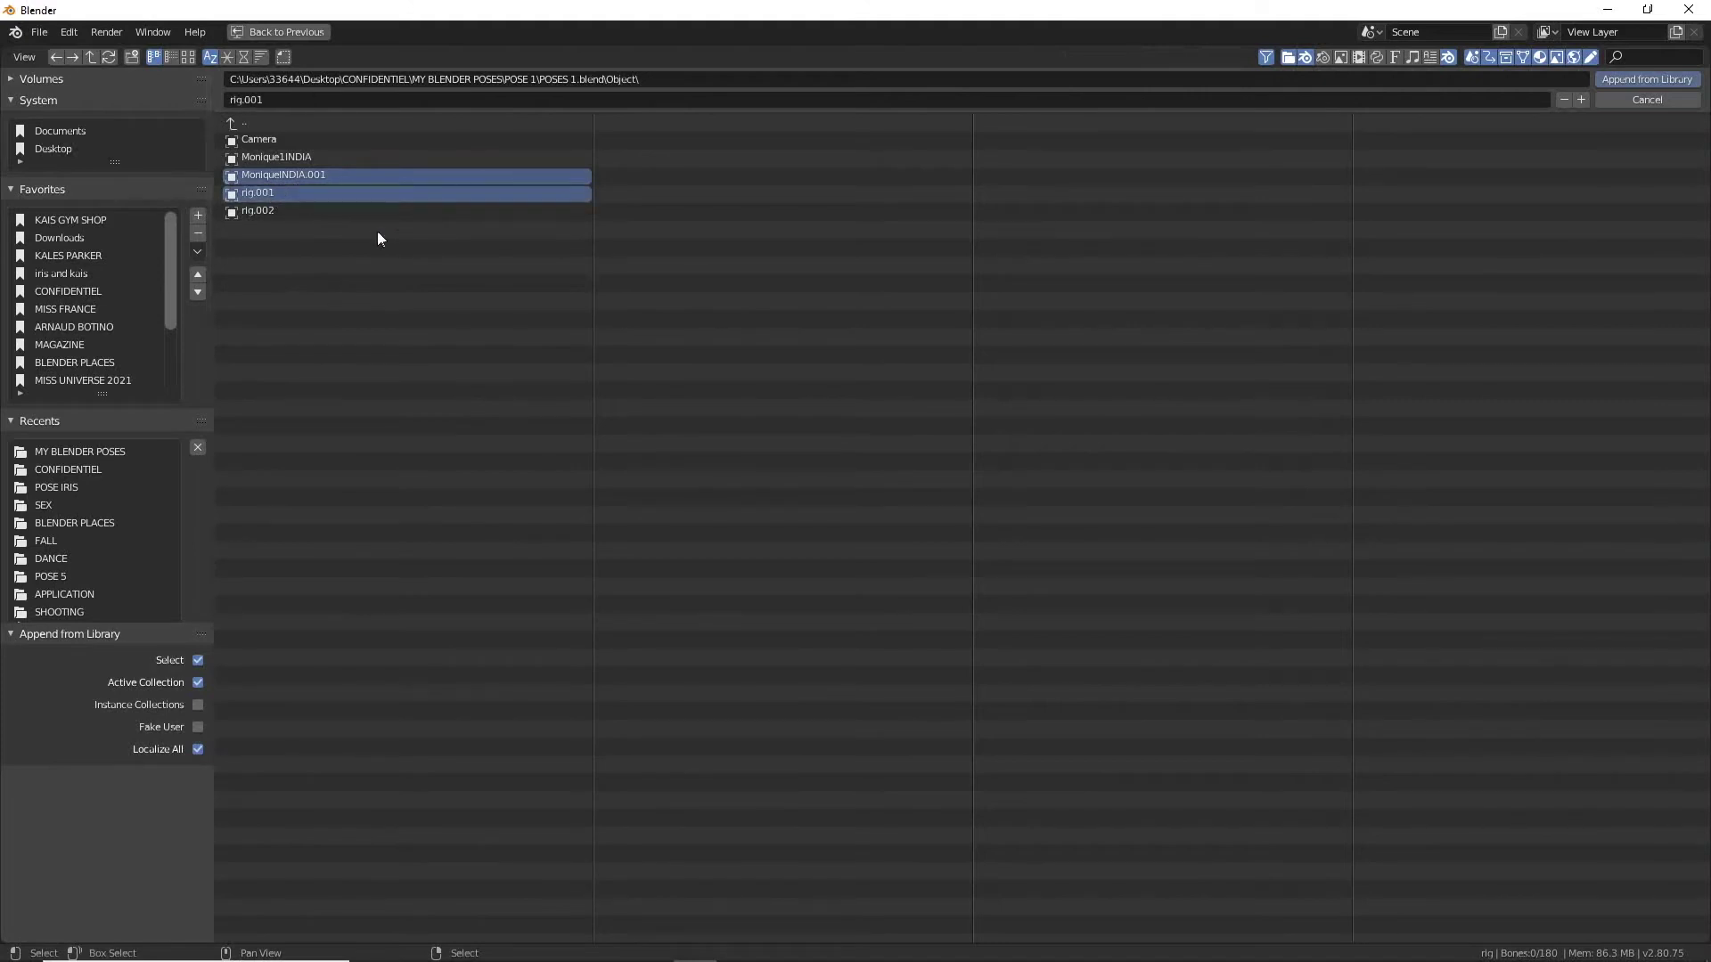
pyautogui.keyDown('shift'); pyautogui.click(282, 155); pyautogui.keyUp('shift')
pyautogui.keyDown('shift'); pyautogui.click(269, 208); pyautogui.keyUp('shift')
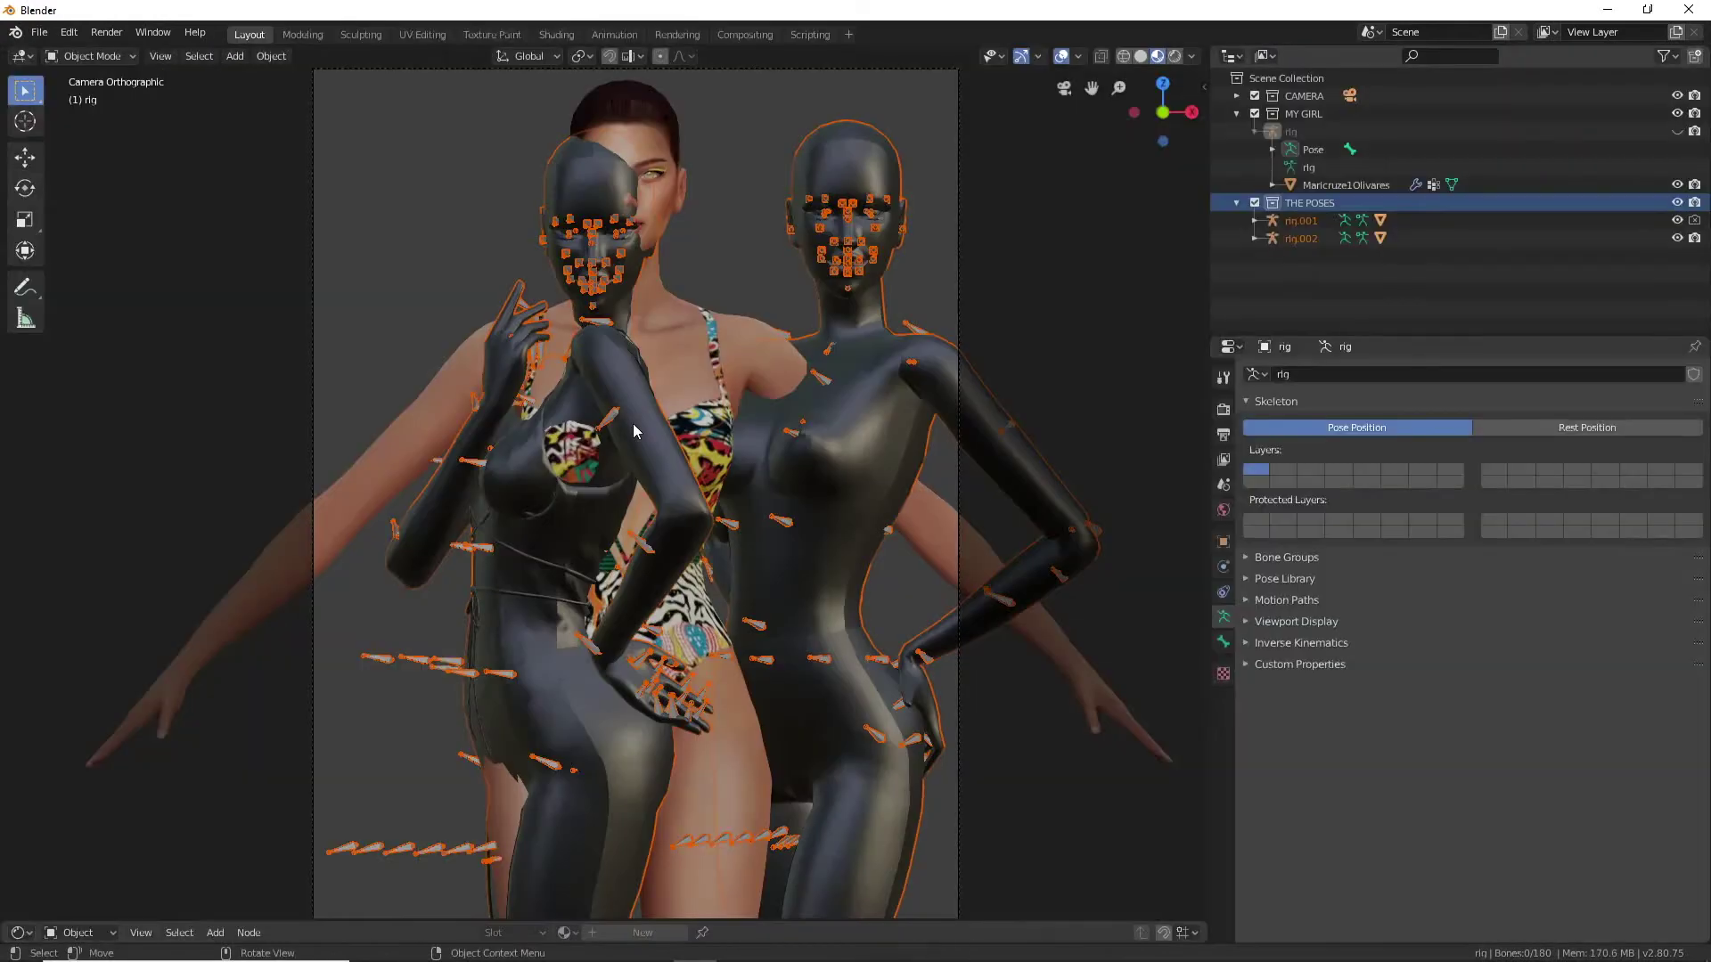
# - Select rig.001 and create a new collection named DELE
pyautogui.click(1510, 223)
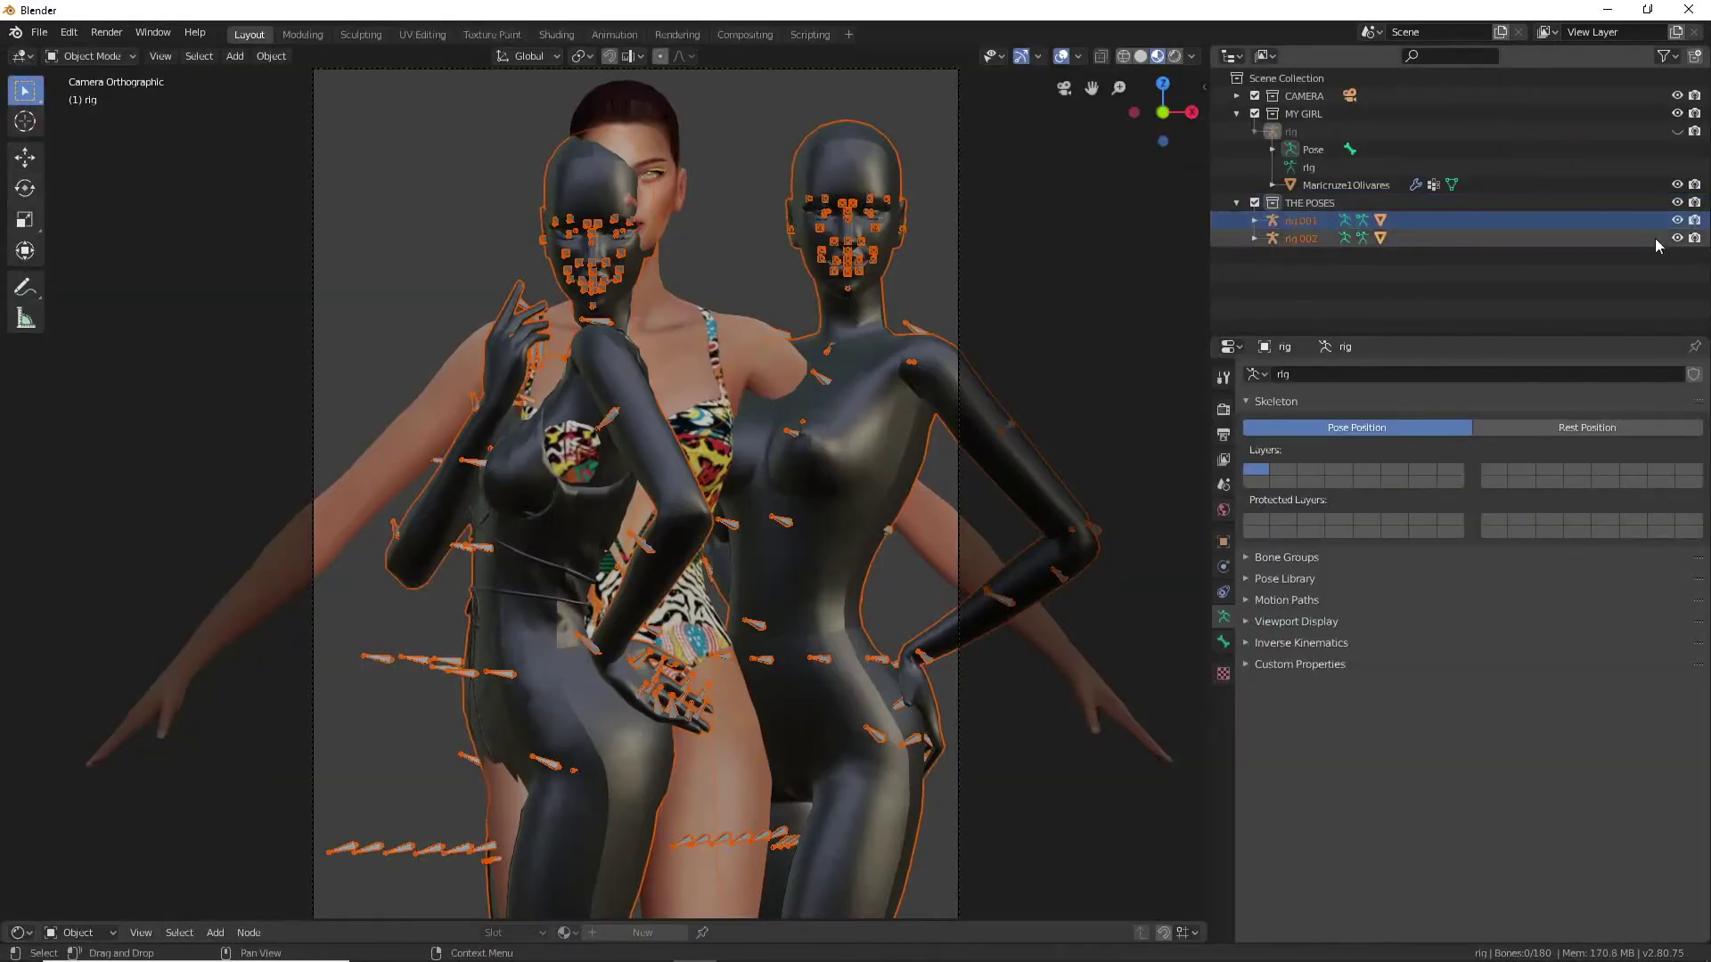
pyautogui.click(1568, 276)
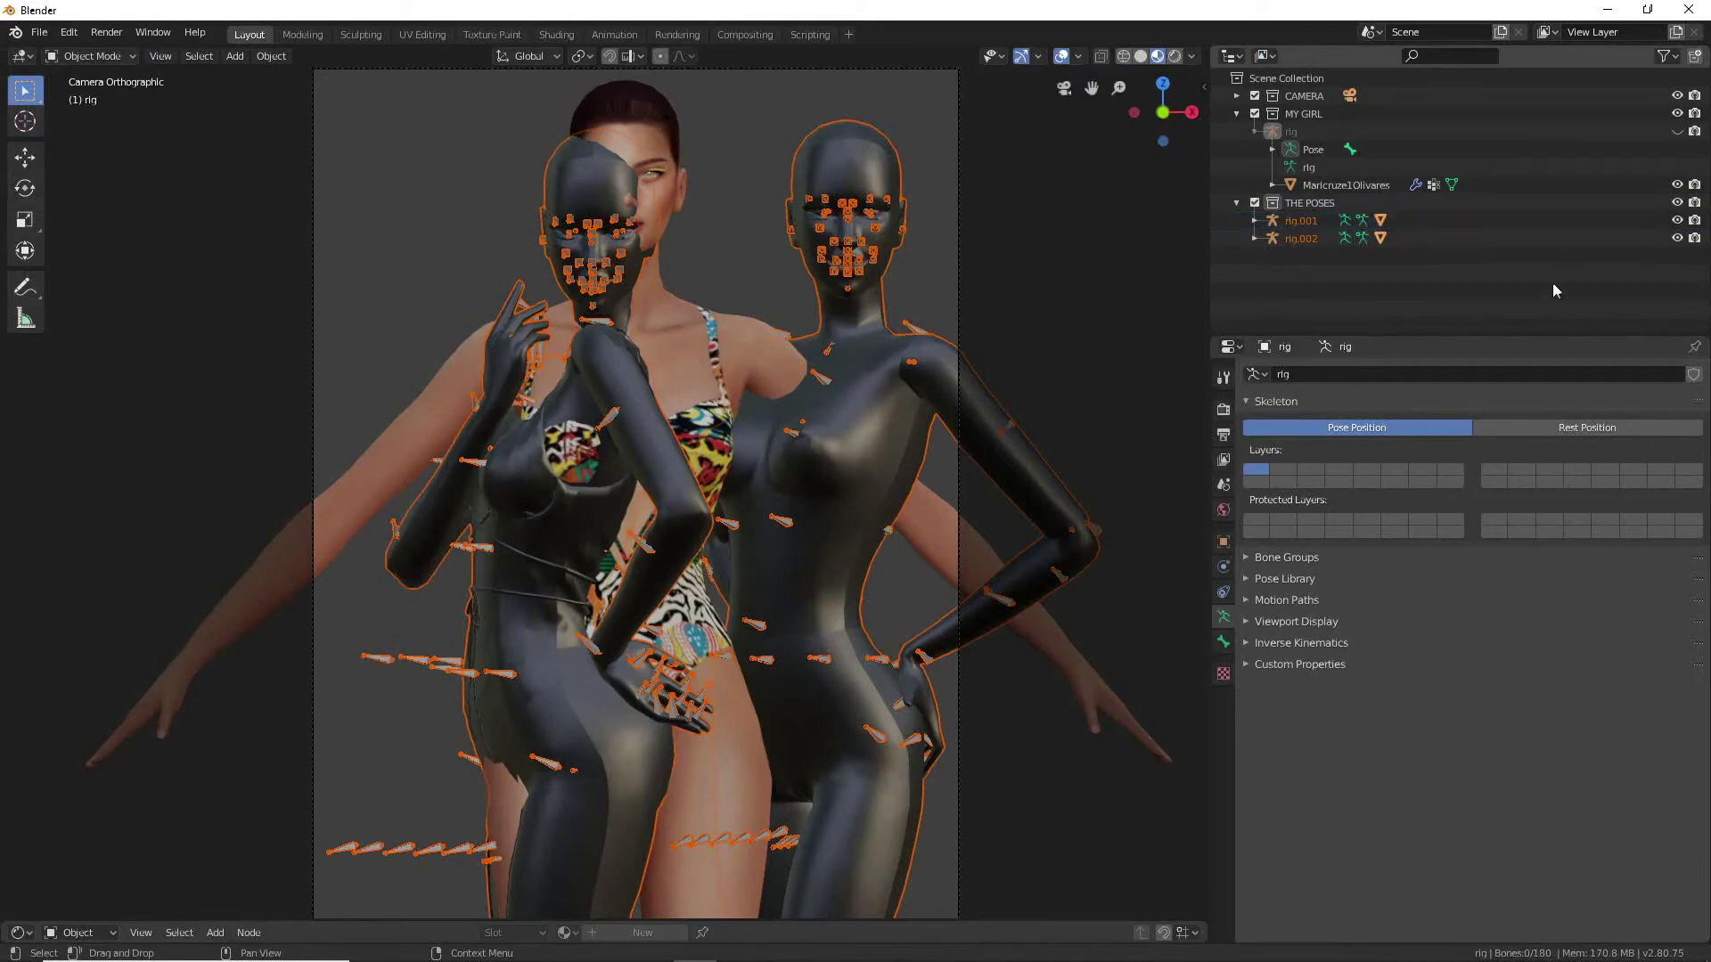
pyautogui.click(912, 253)
pyautogui.click(1303, 222)
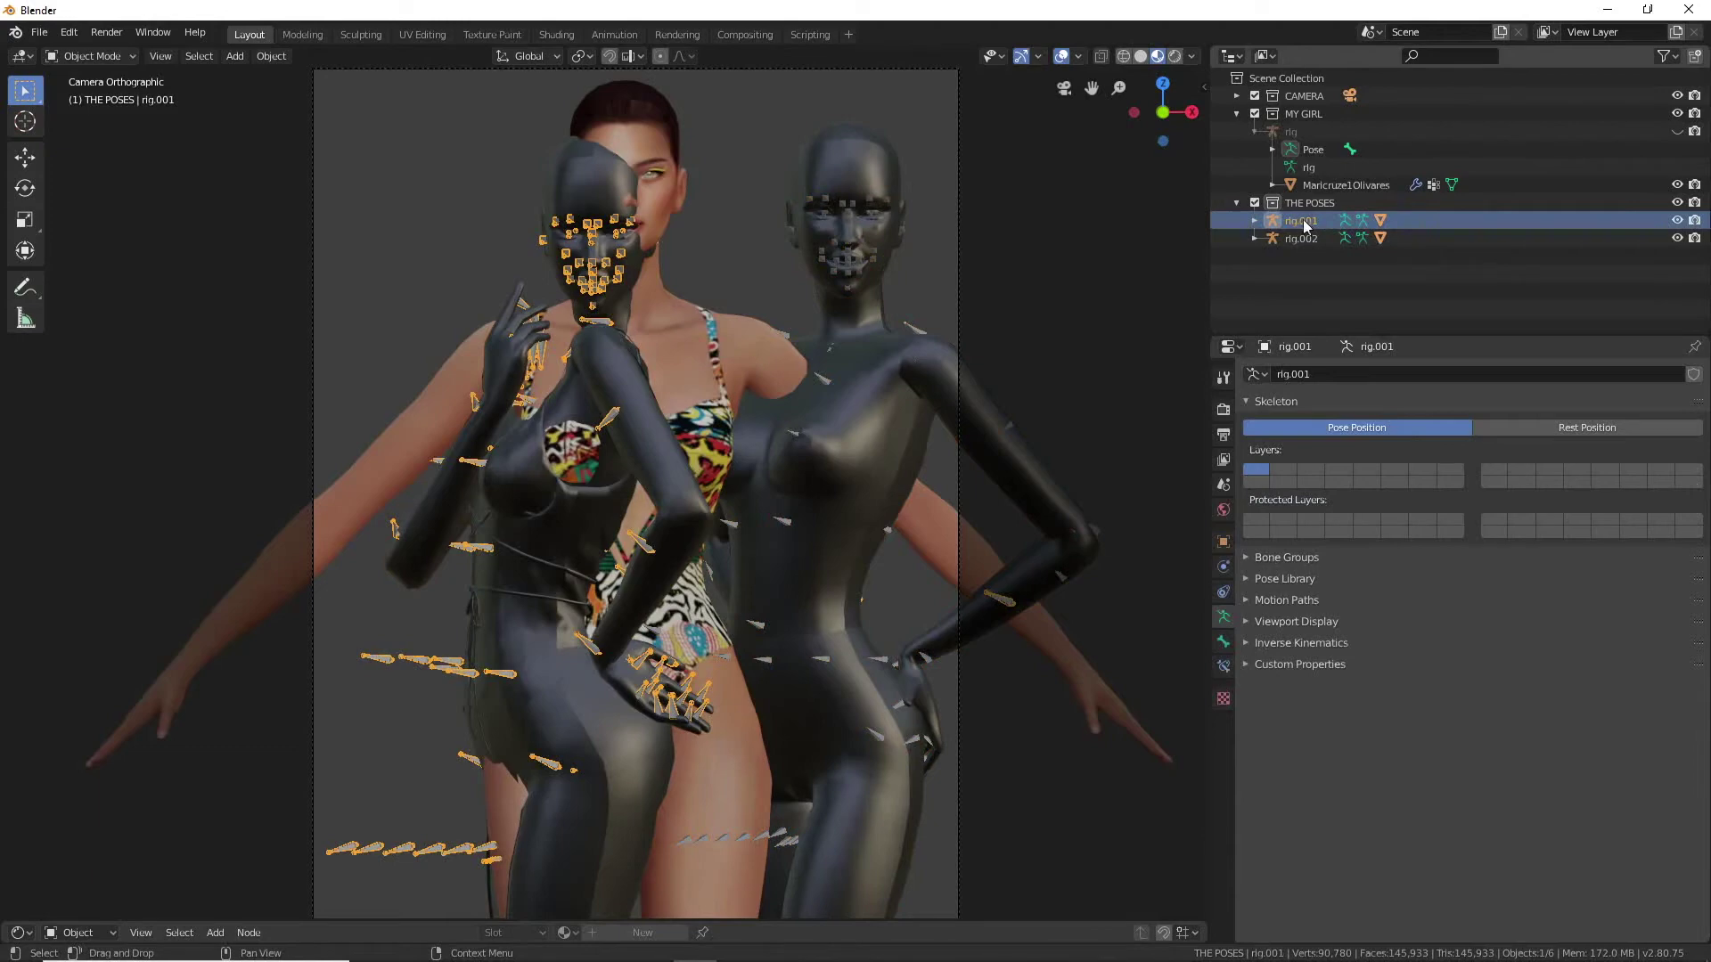
pyautogui.rightClick(1304, 220)
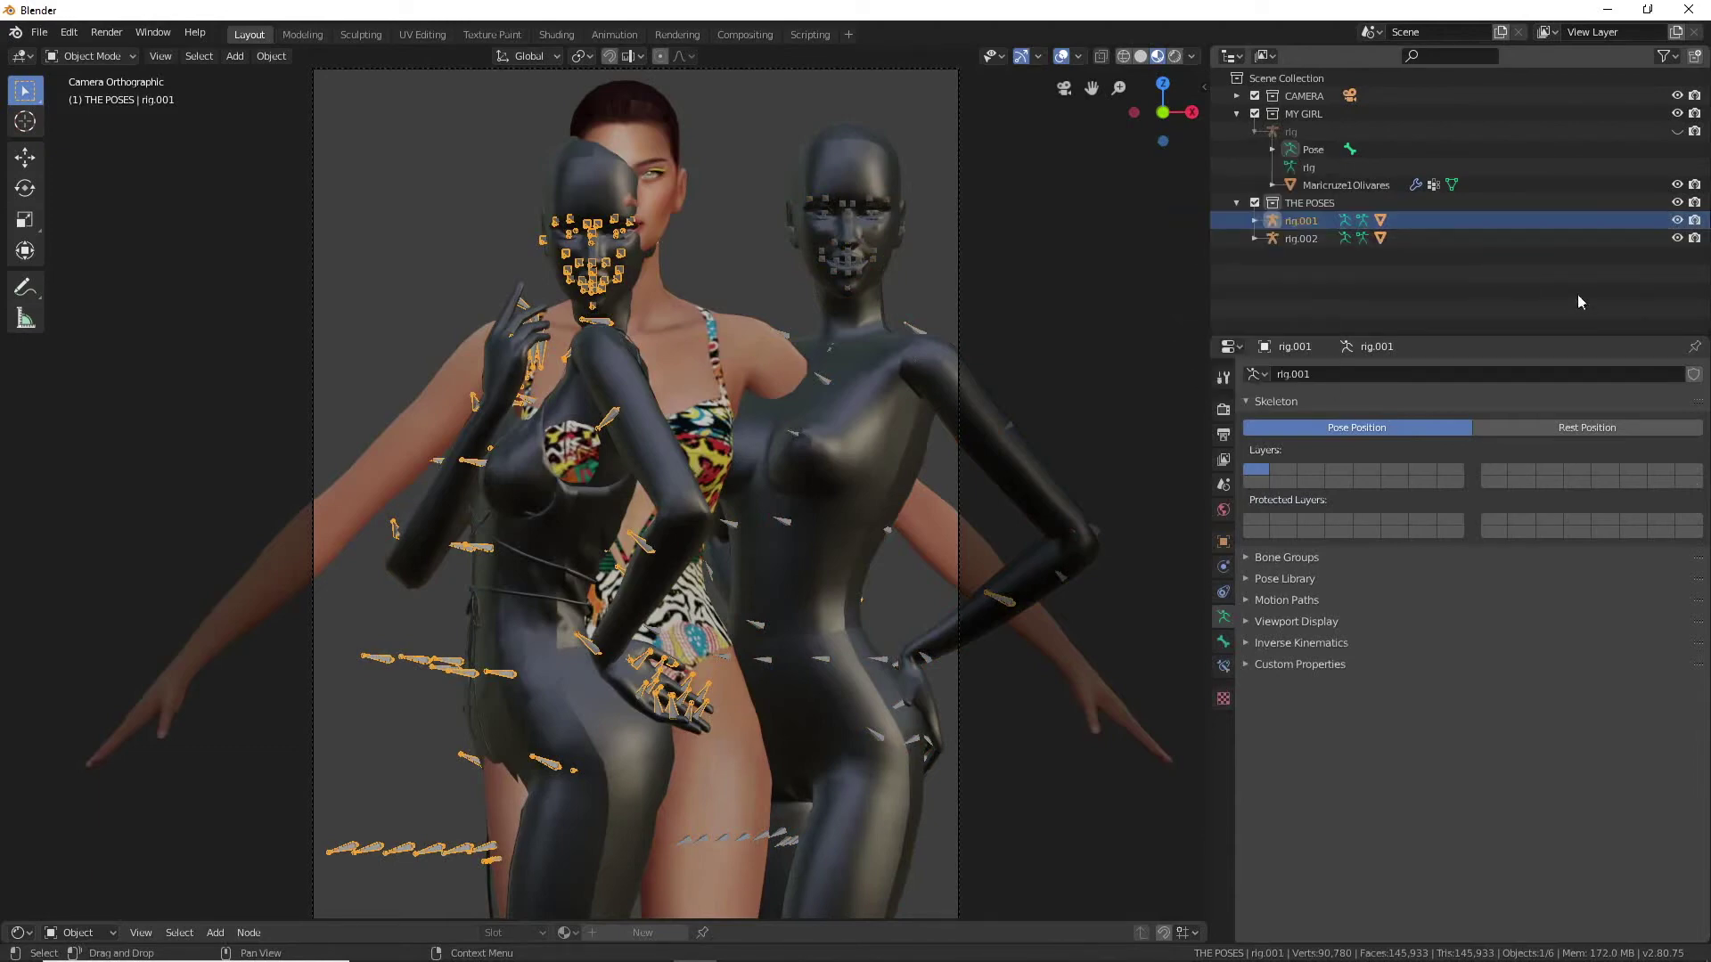
pyautogui.rightClick(1379, 276)
pyautogui.click(1380, 278)
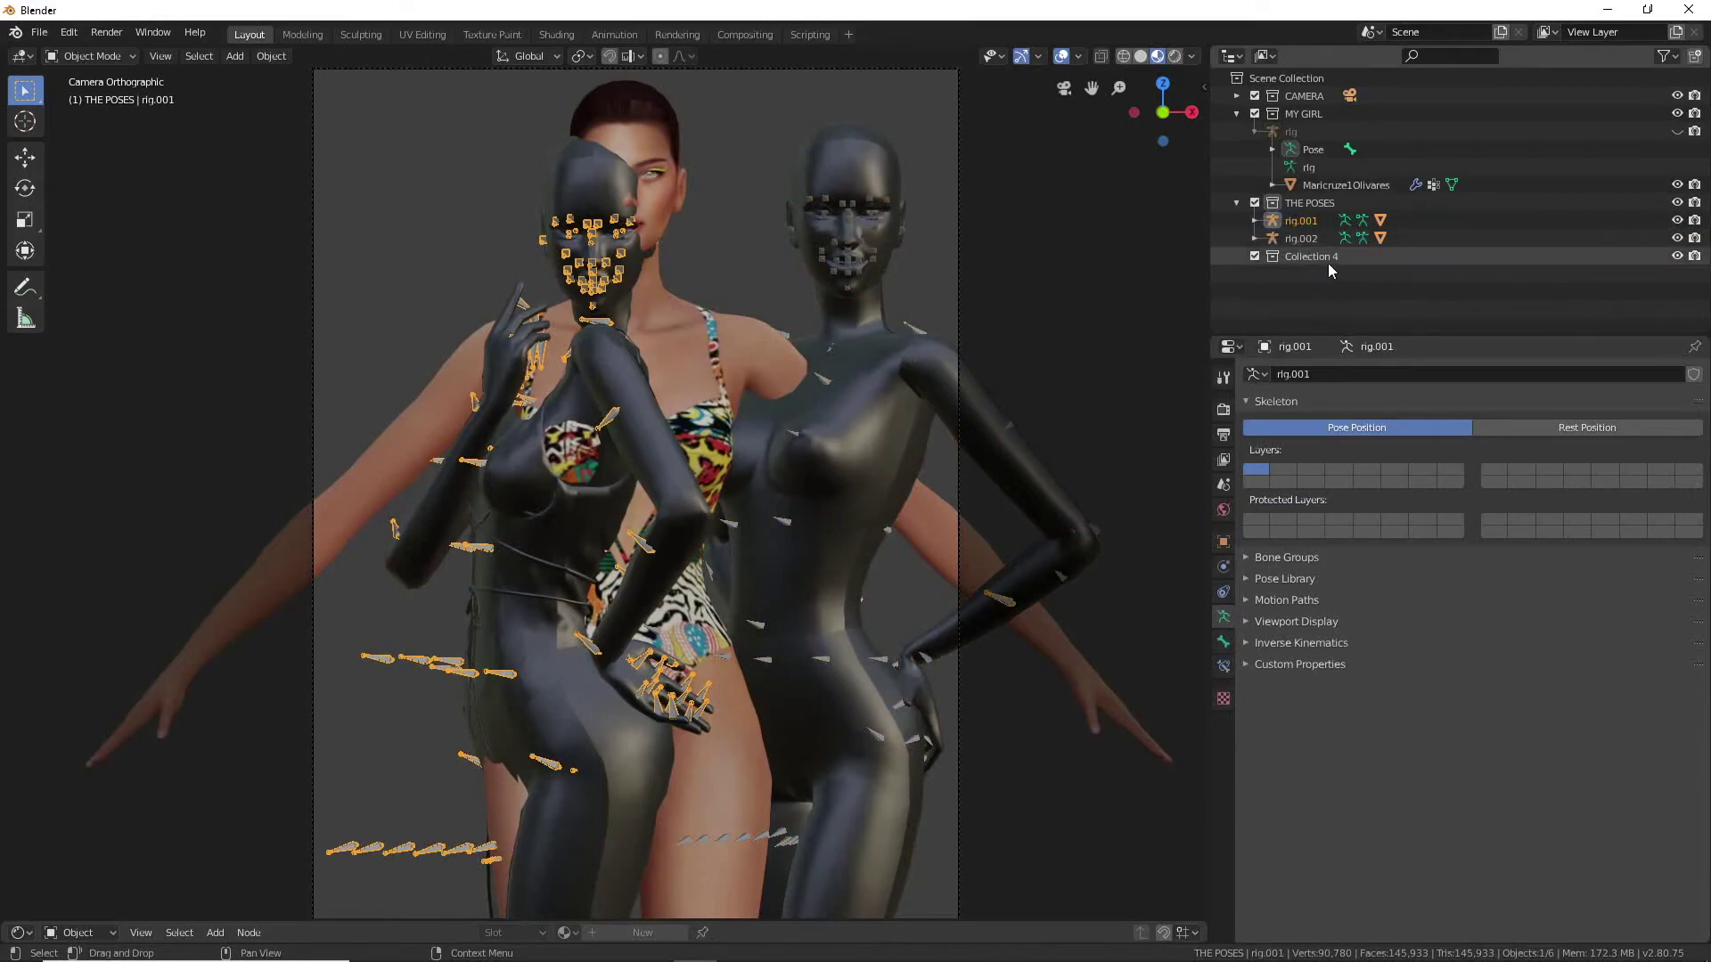
pyautogui.doubleClick(1327, 263)
pyautogui.write('DELE')
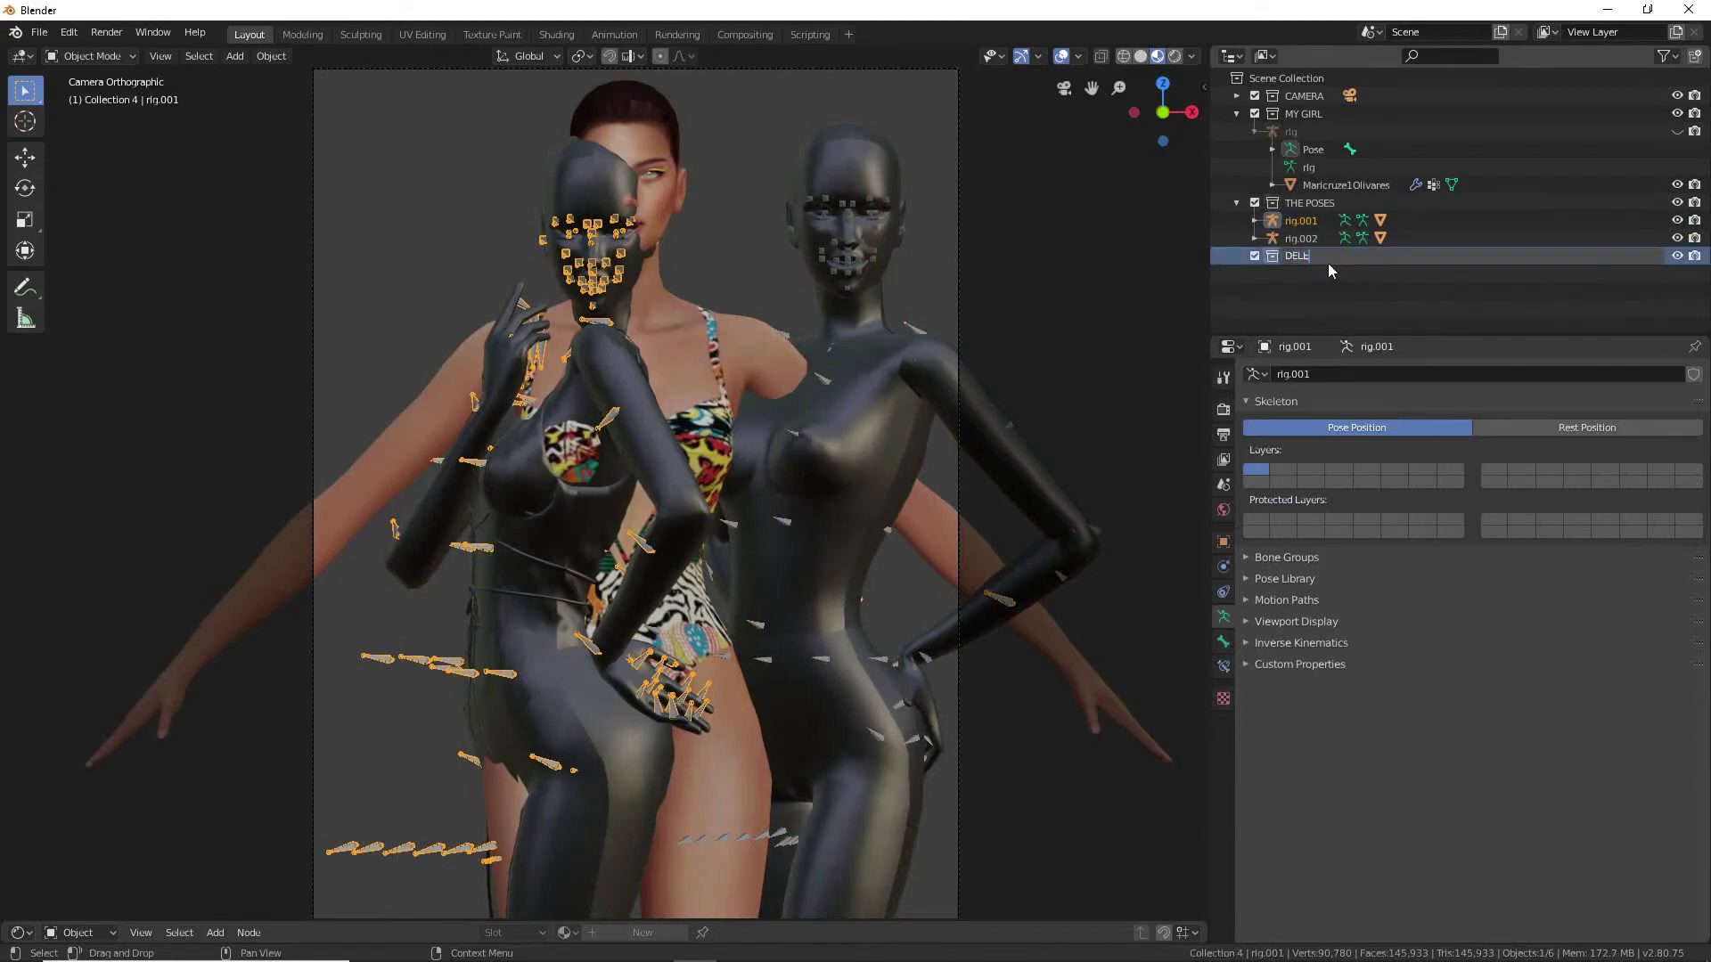
pyautogui.press('Return')
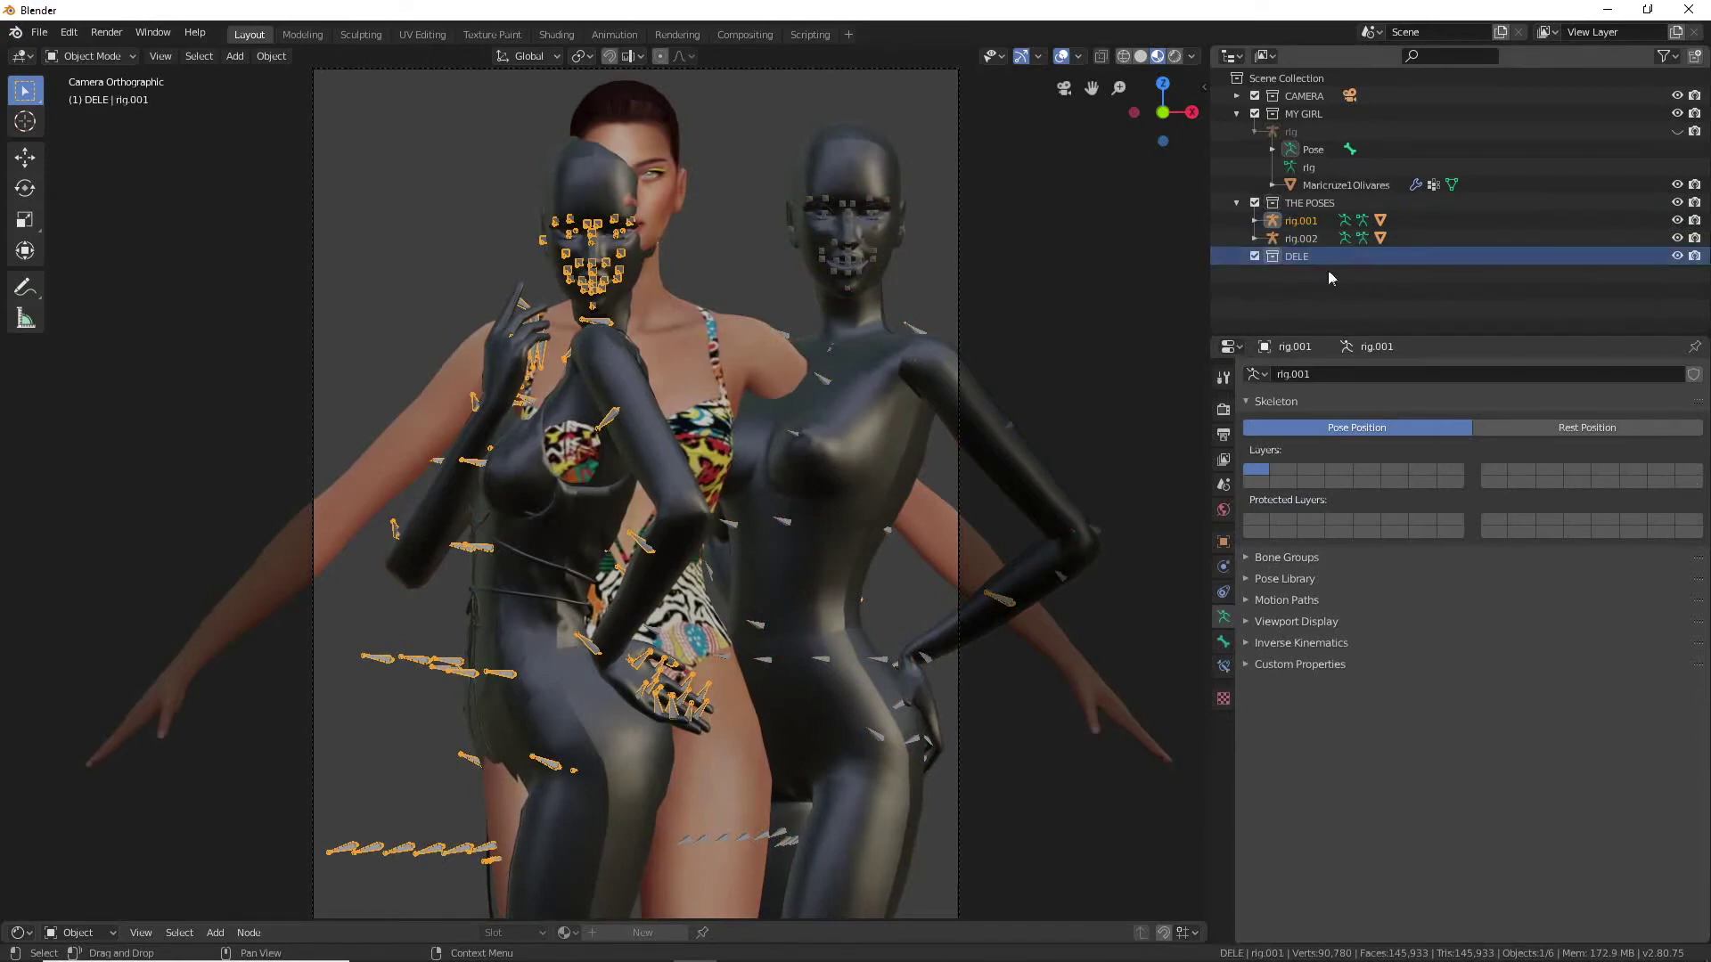
# - Move rig.001 into DELE and delete the DELE collection with its hierarchy
pyautogui.moveTo(1308, 221); pyautogui.dragTo(1319, 266)
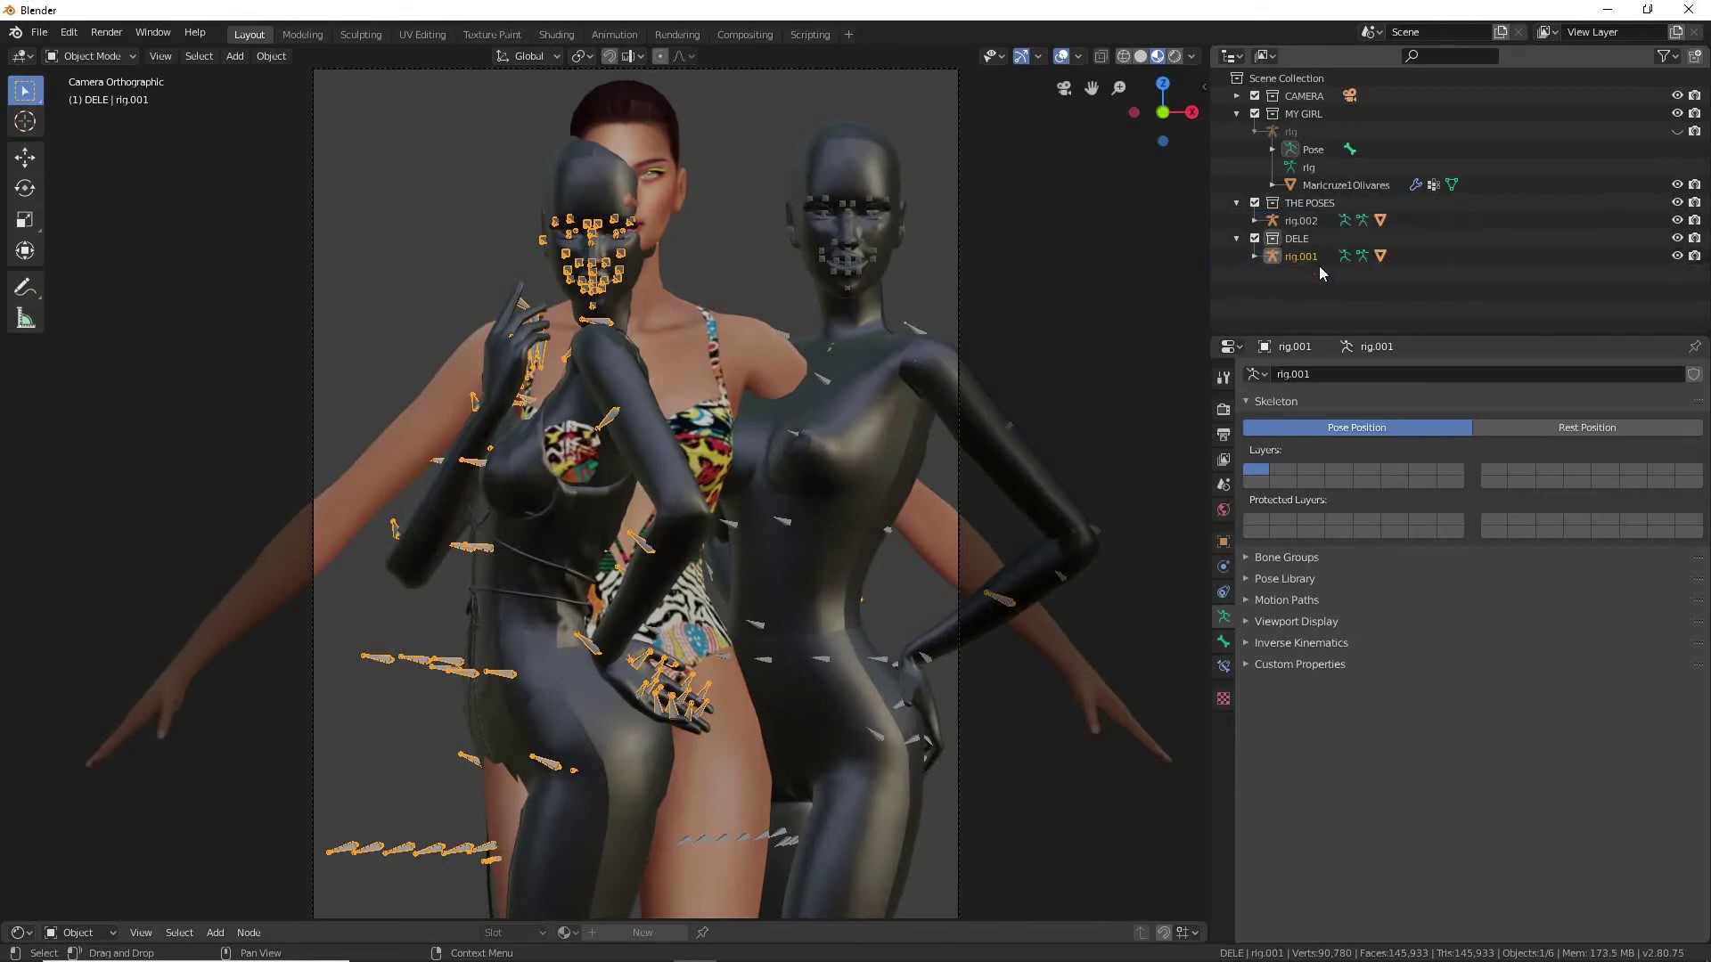
pyautogui.click(1306, 244)
pyautogui.rightClick(1306, 243)
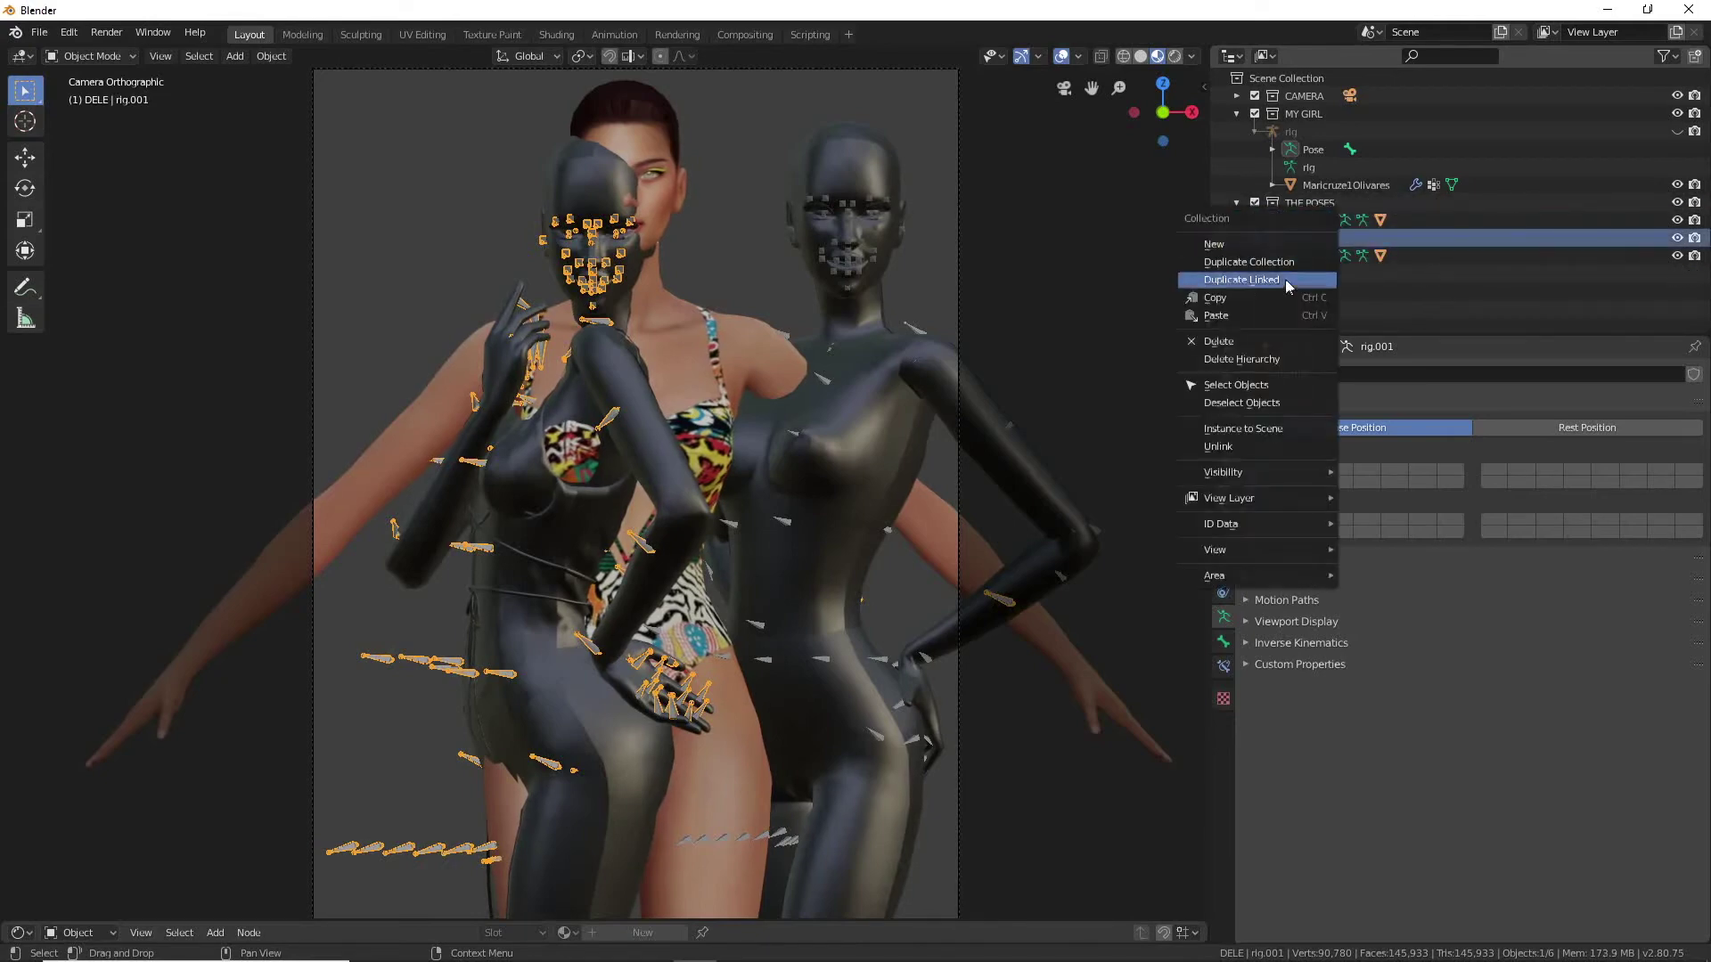
pyautogui.click(1270, 358)
# - Copy the full pose of rig.002 in Pose Mode, then hide THE POSES collection
pyautogui.click(1288, 222)
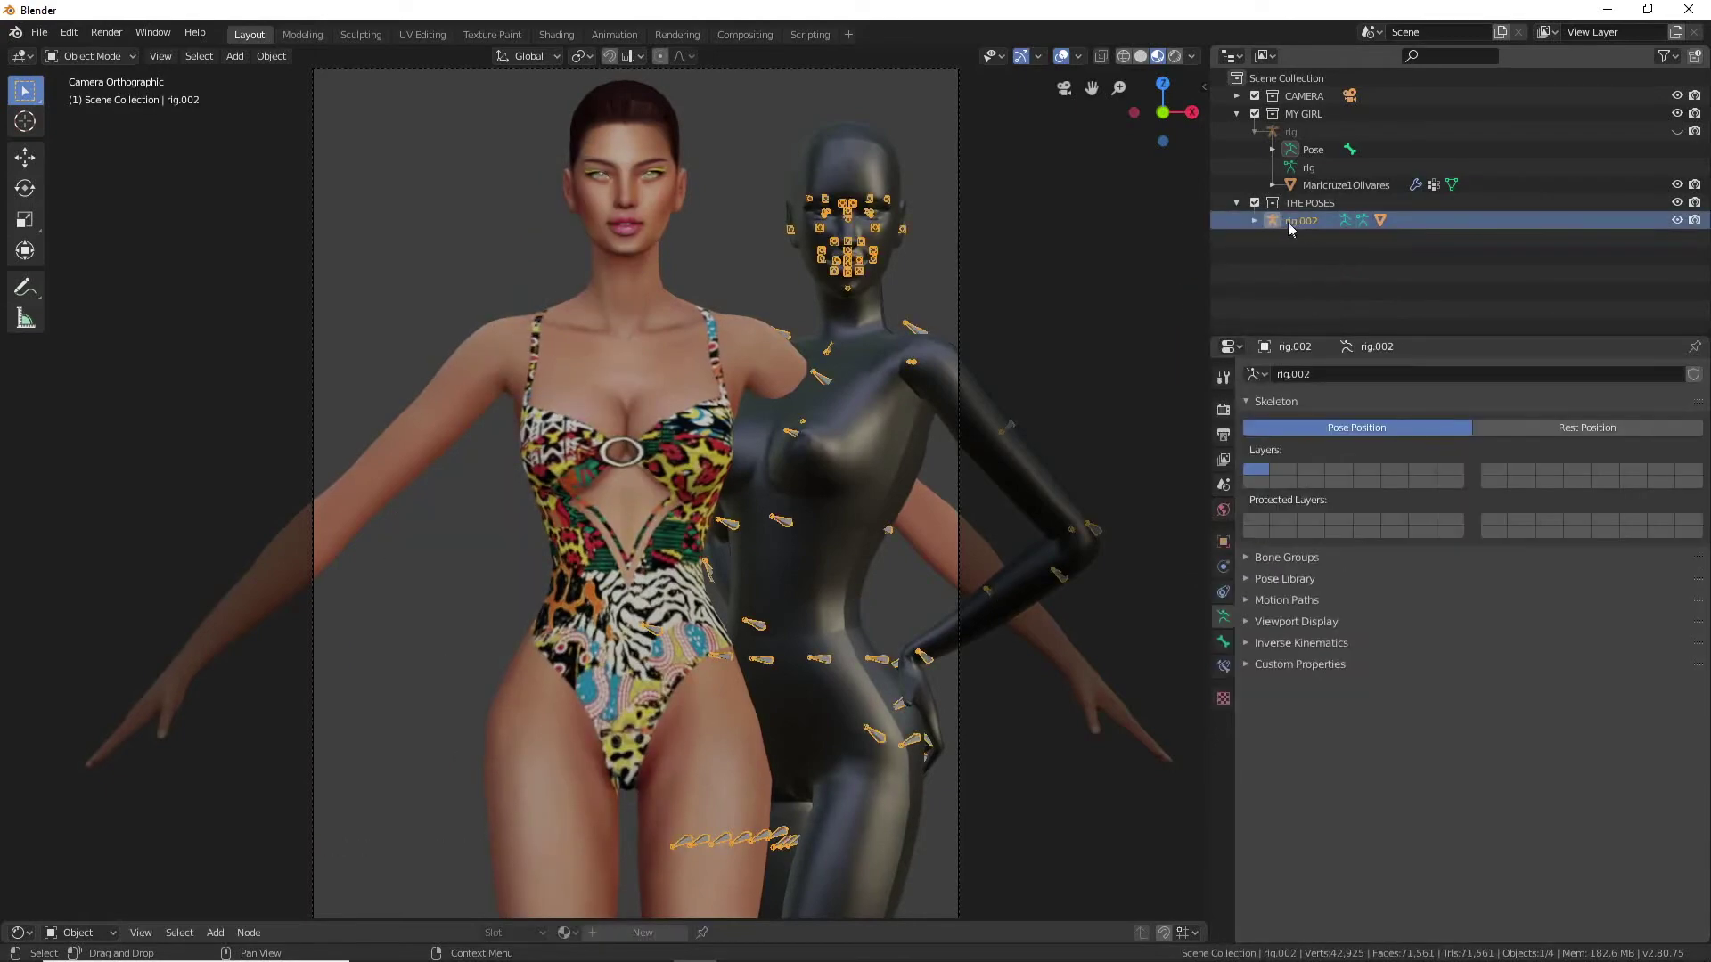
pyautogui.click(1255, 220)
pyautogui.click(1314, 239)
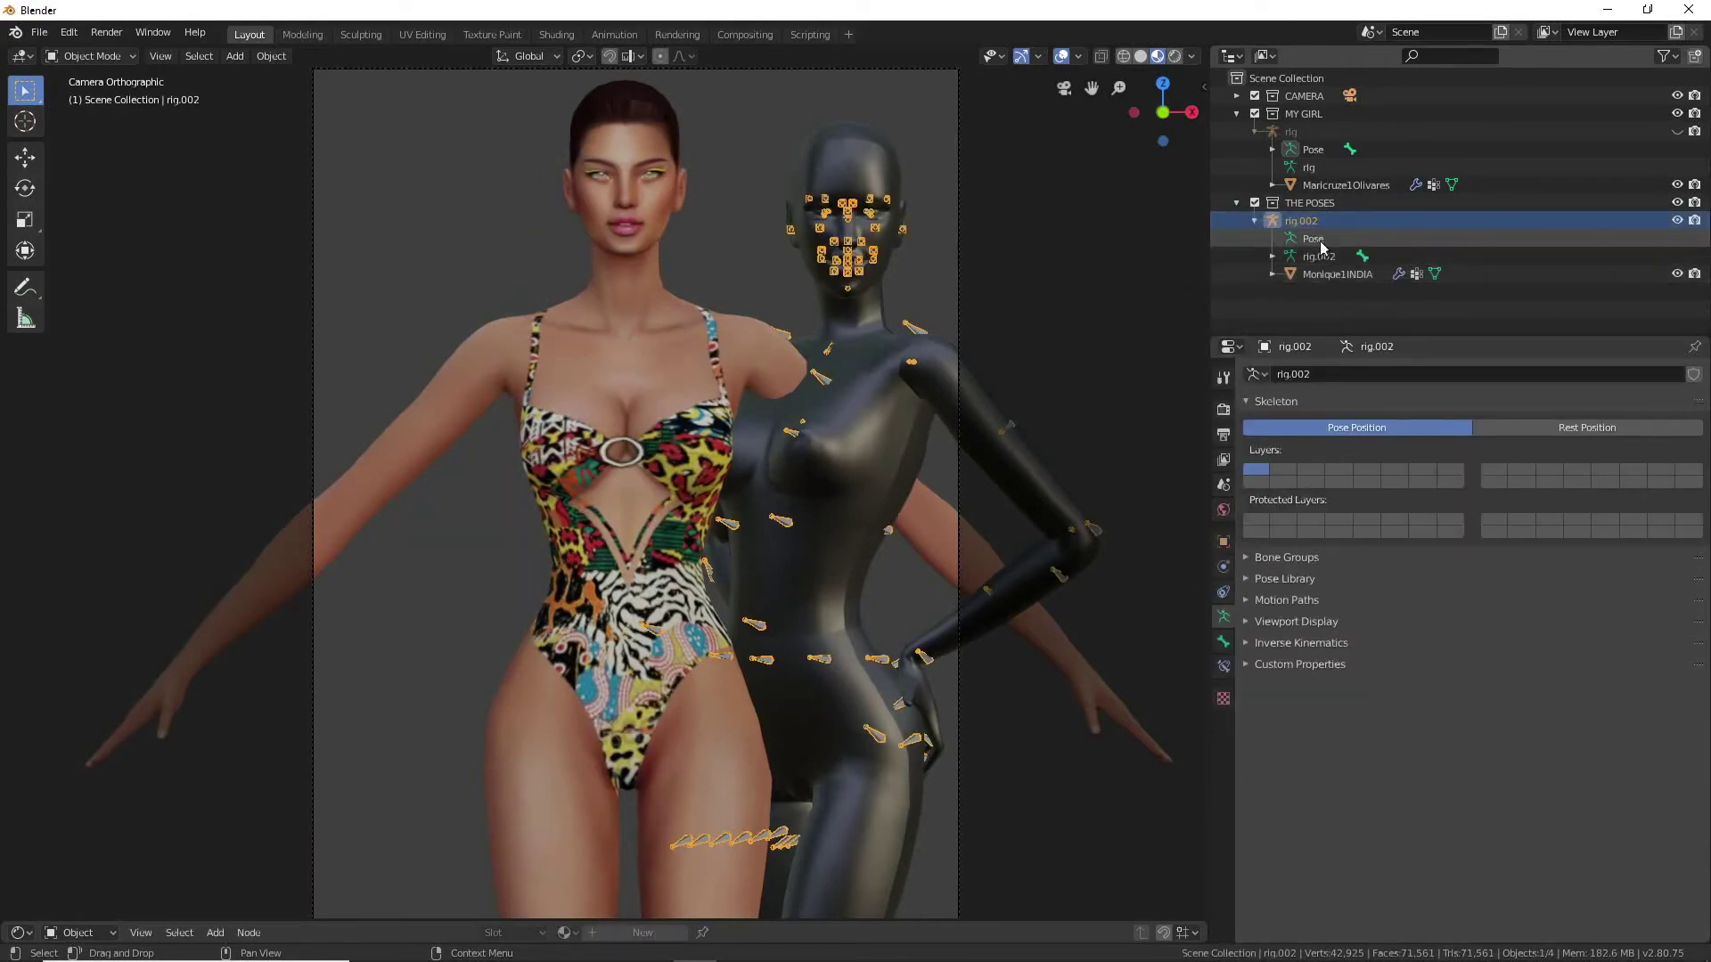
pyautogui.click(849, 214)
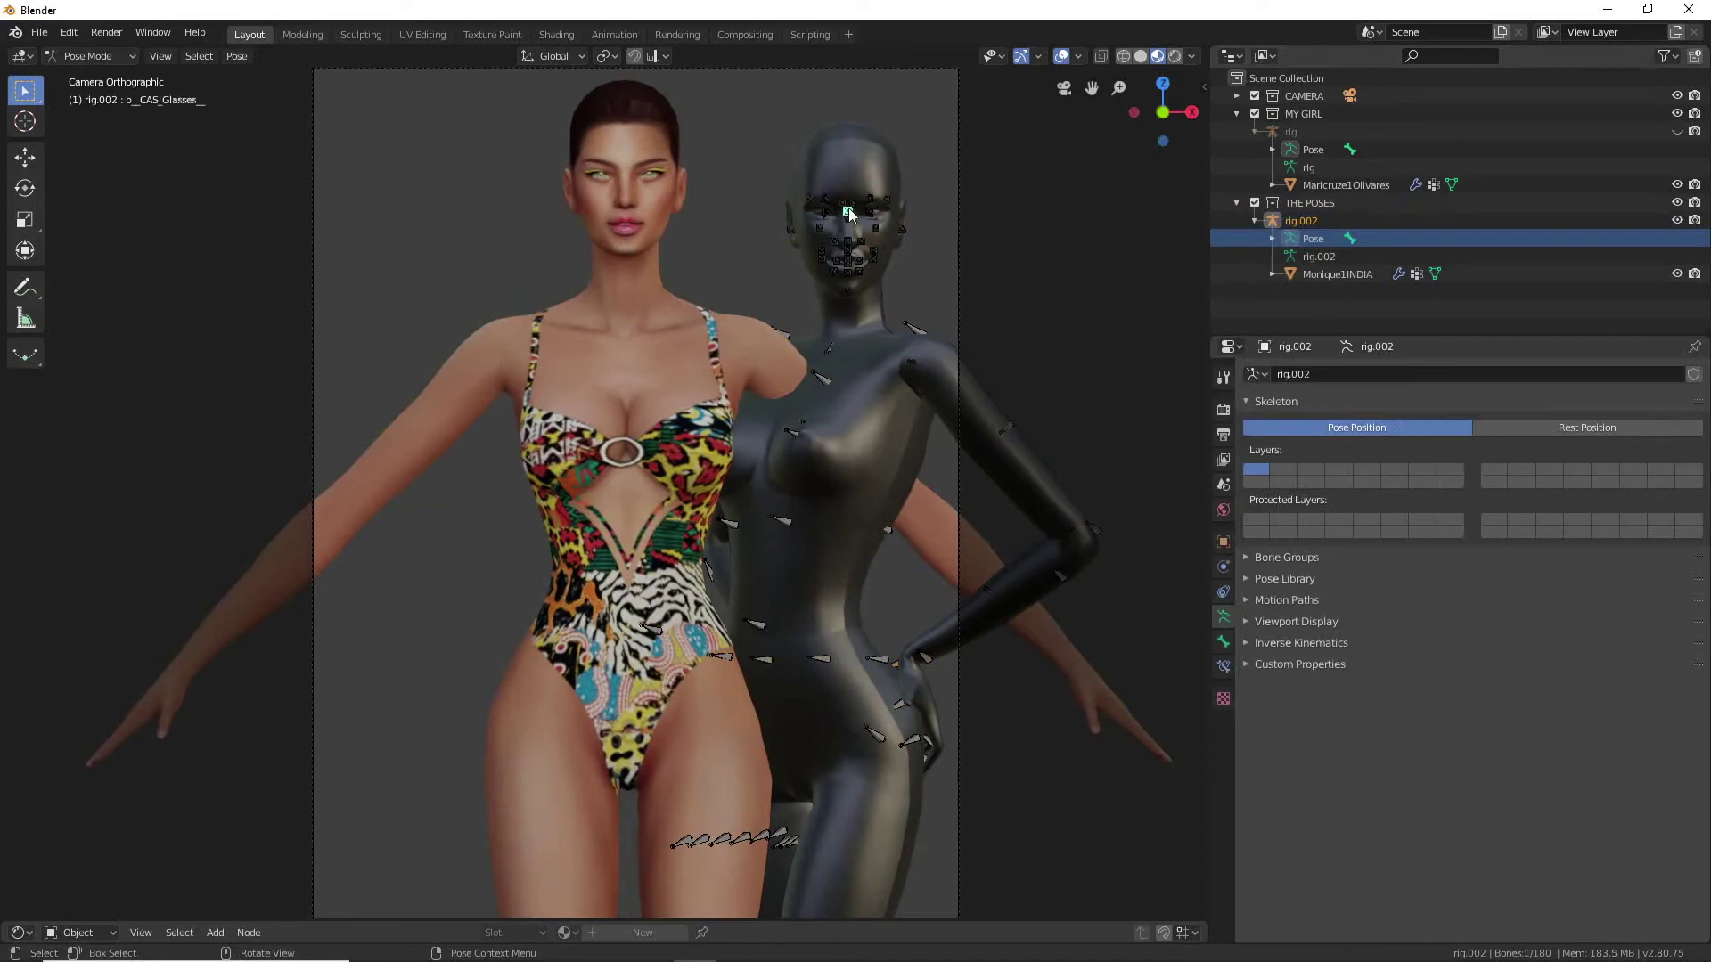
pyautogui.press('a')
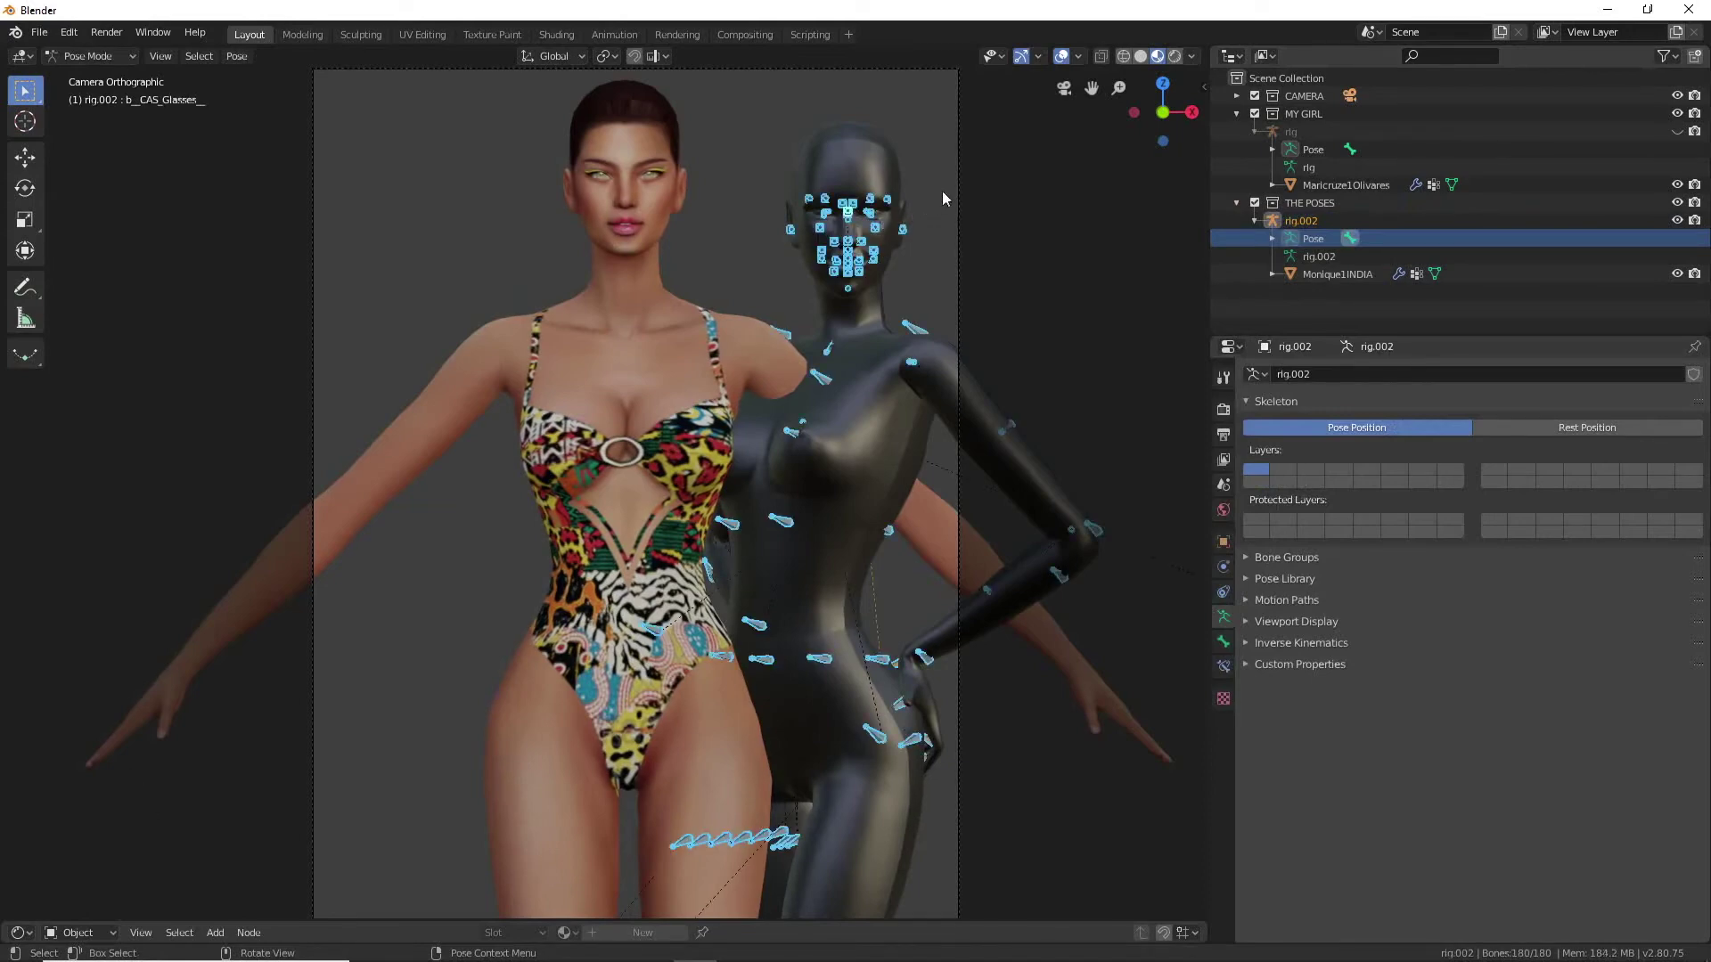
pyautogui.rightClick(942, 190)
pyautogui.click(891, 217)
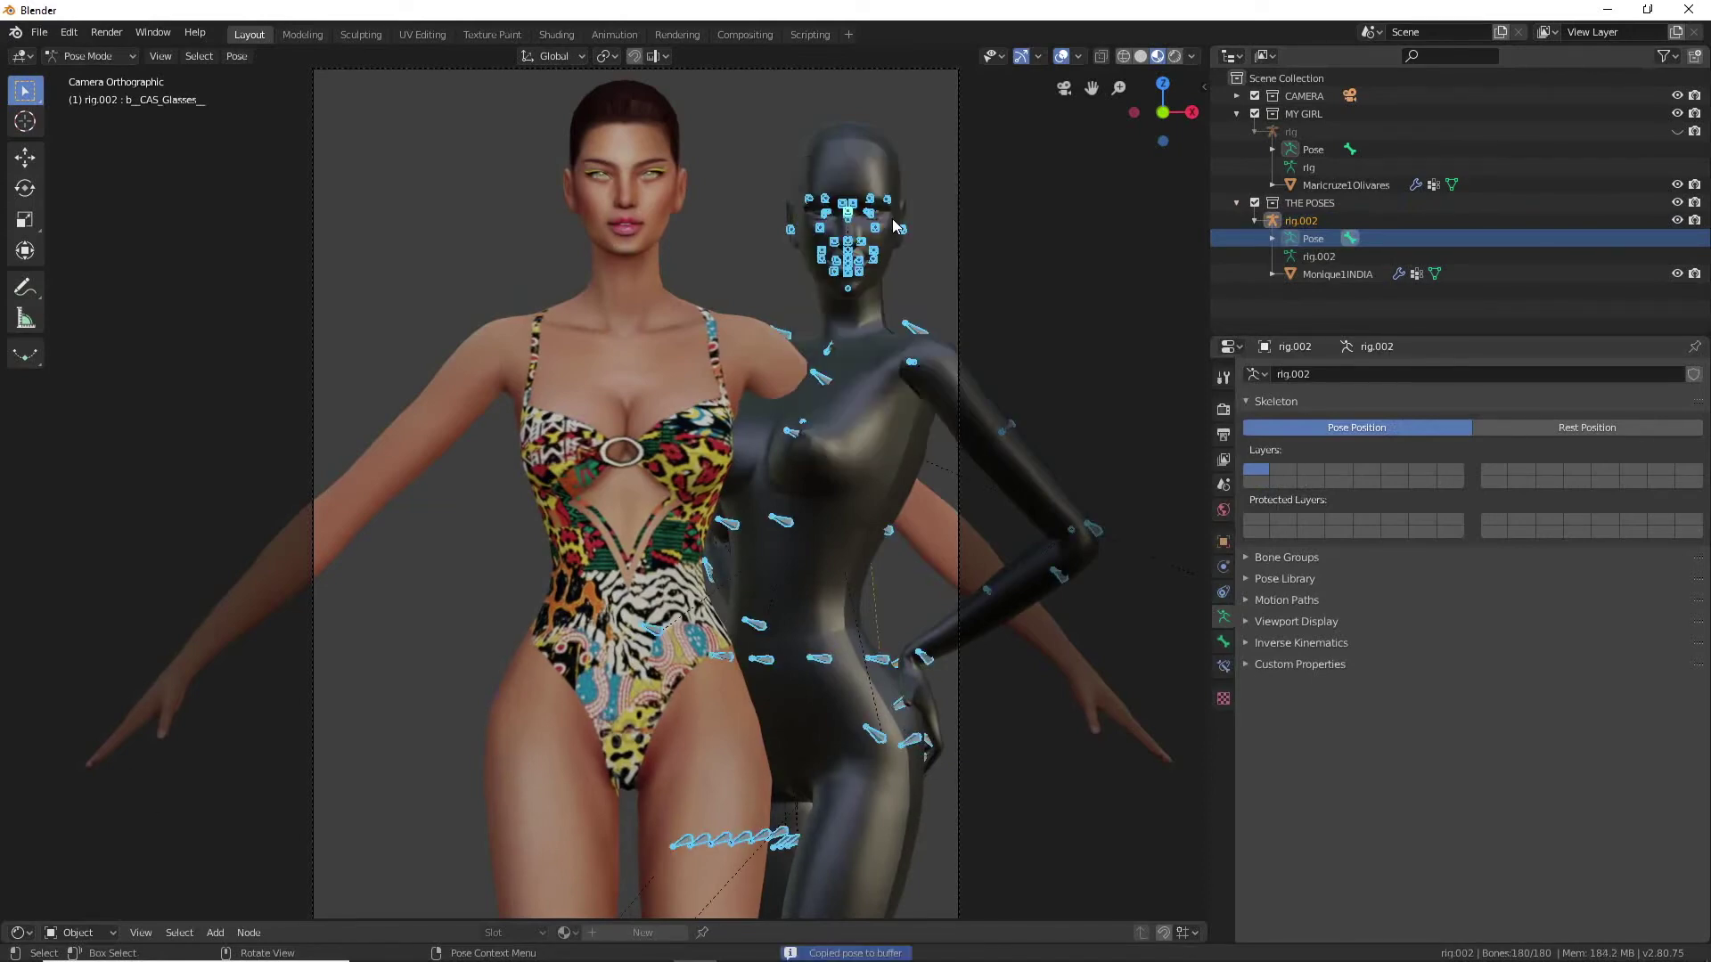
pyautogui.hotkey('alt', 'a')
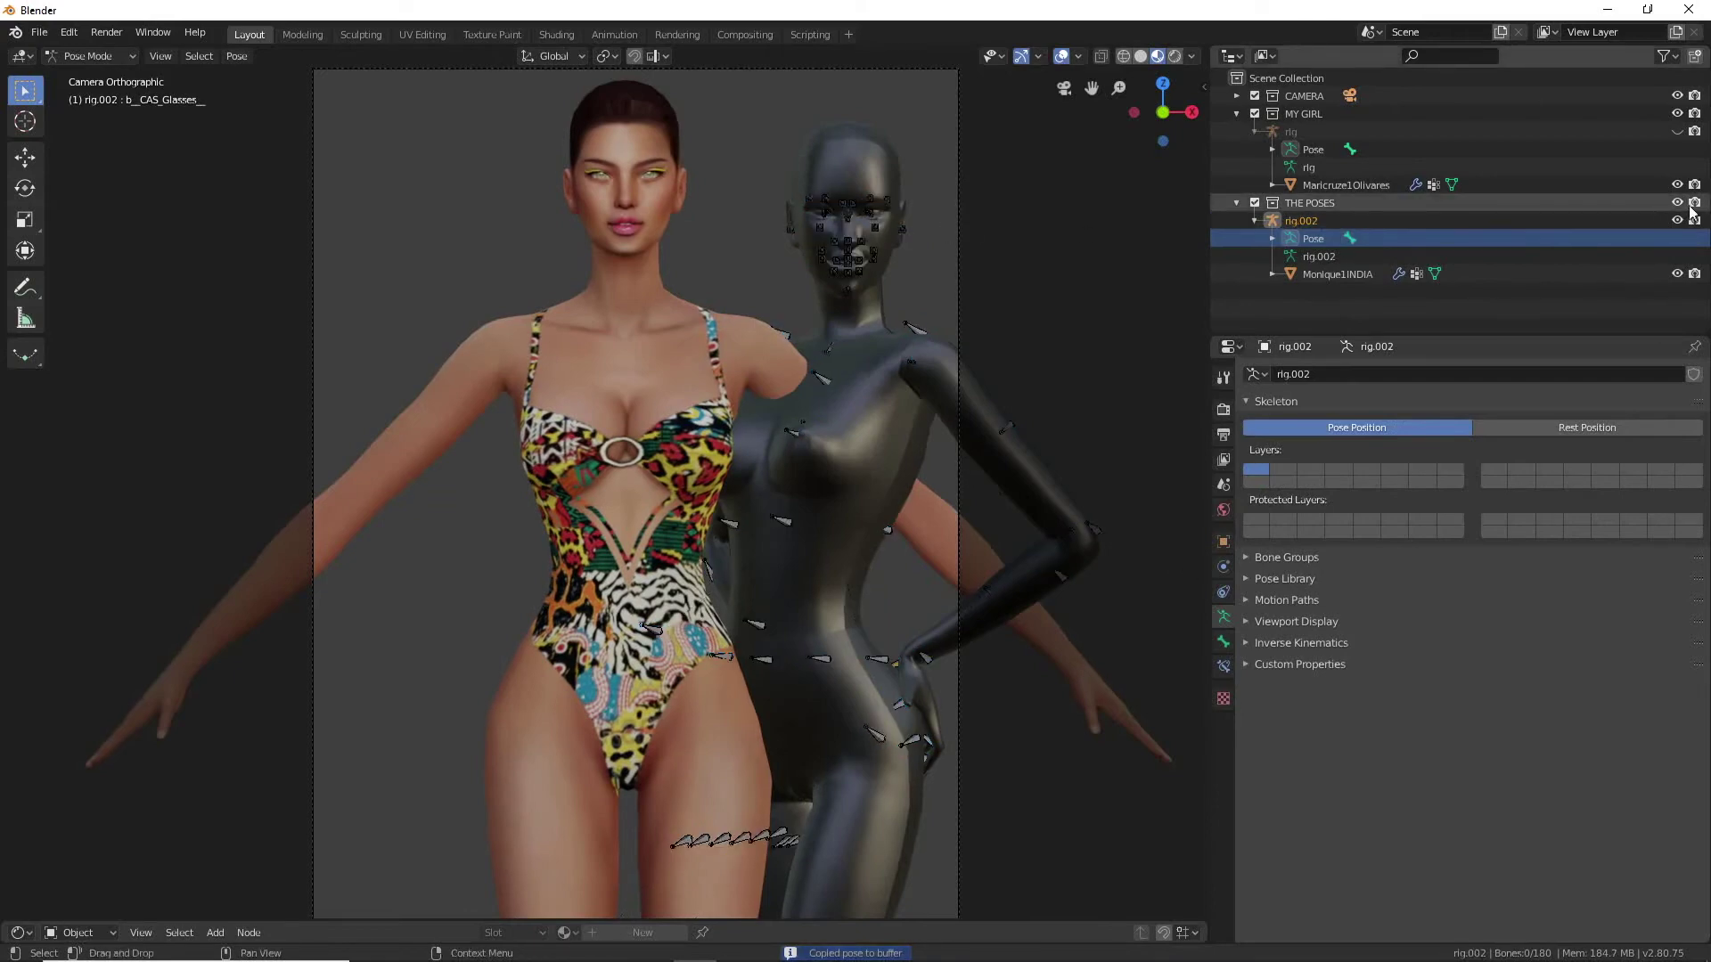
pyautogui.click(1676, 204)
# - Collapse THE POSES in the Outliner and unhide the character's rig
pyautogui.click(1236, 204)
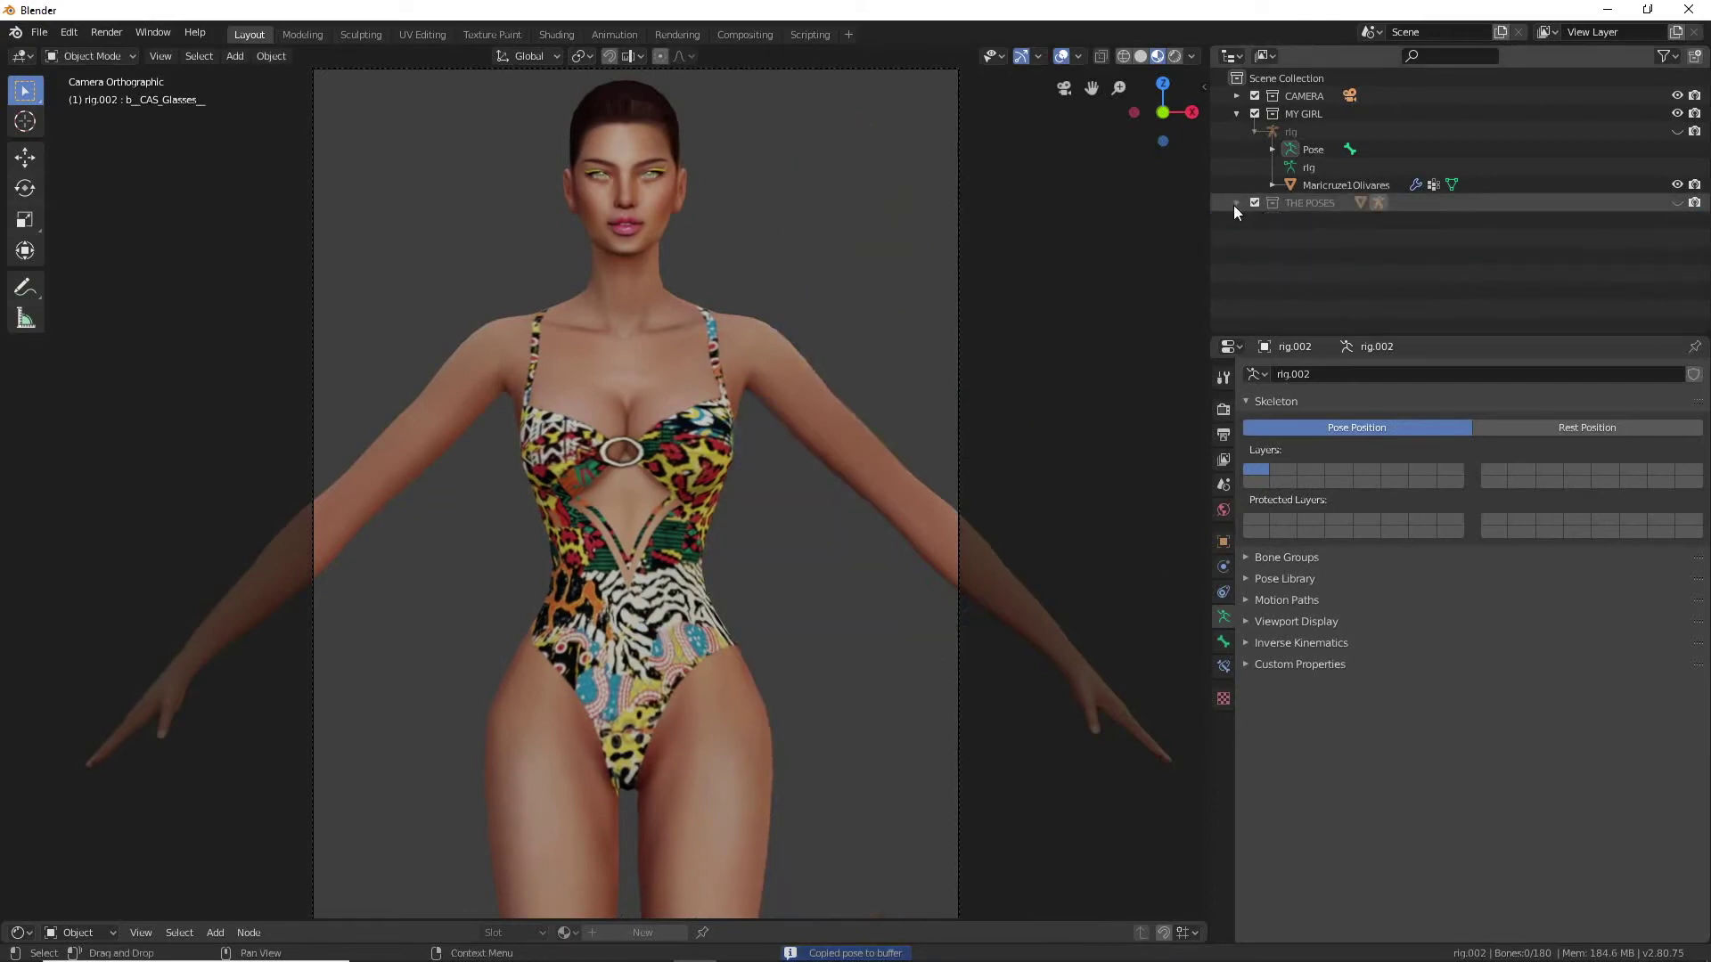
pyautogui.click(1677, 131)
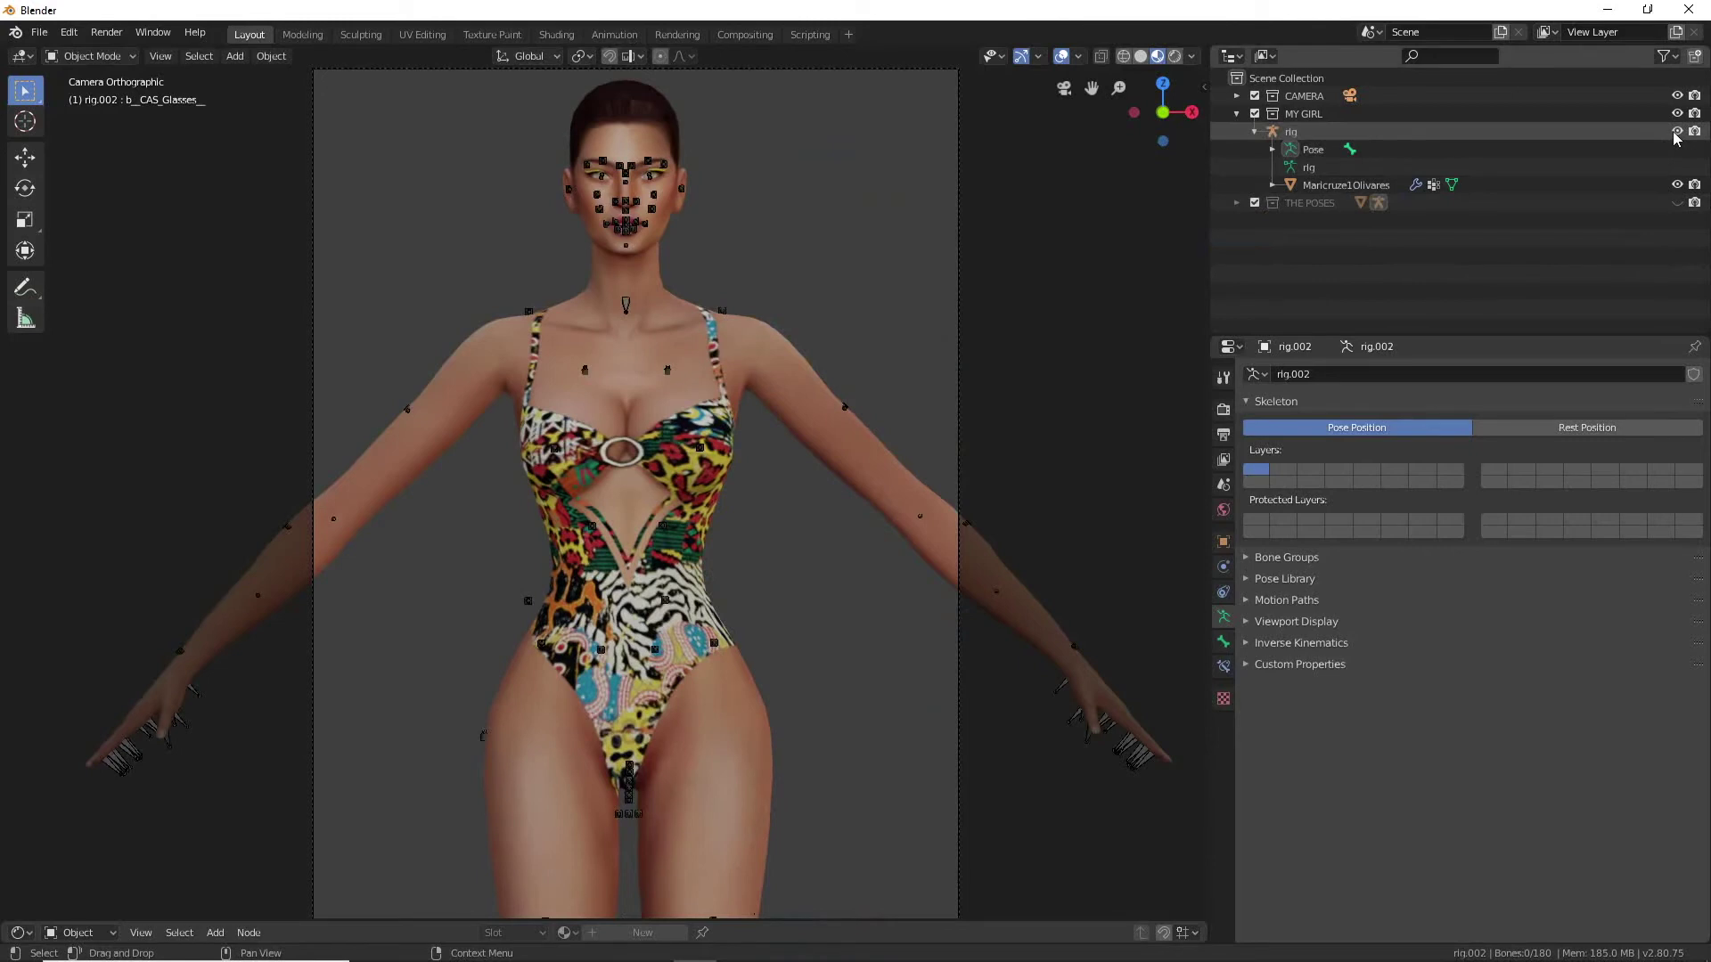